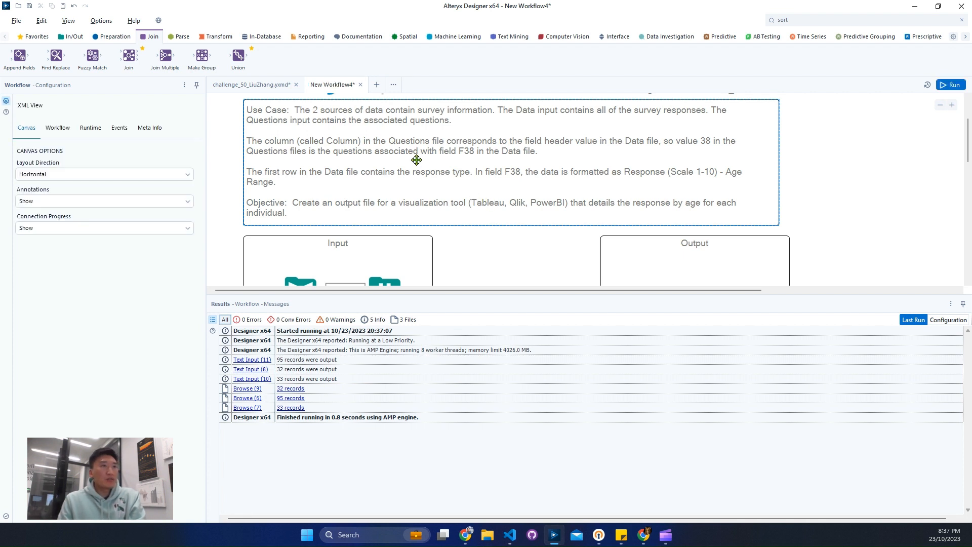
Examine the Data input's respondent, date, time and F38 age fields and compare them with the challenge brief.
scroll(475, 214, "down", 4)
left_click(386, 166)
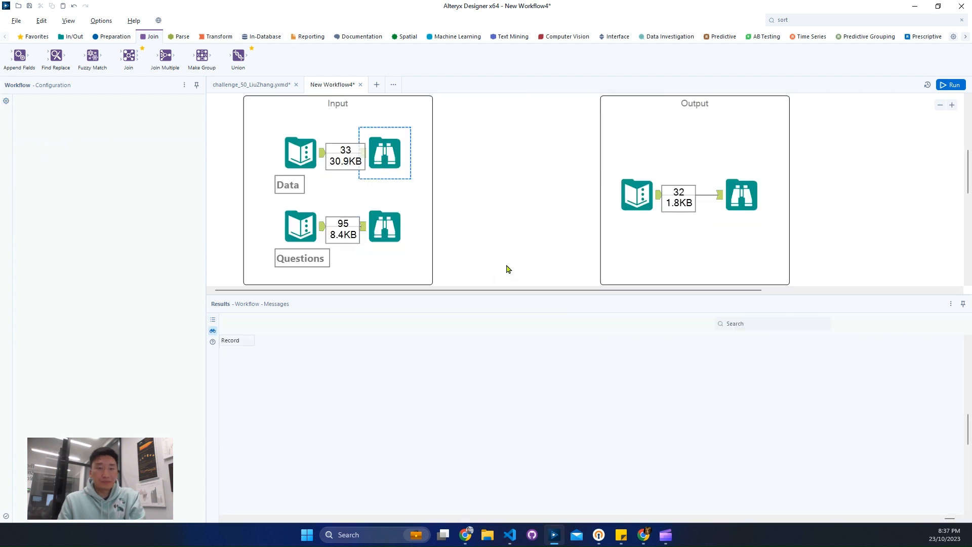
left_click_drag(285, 364, 289, 405)
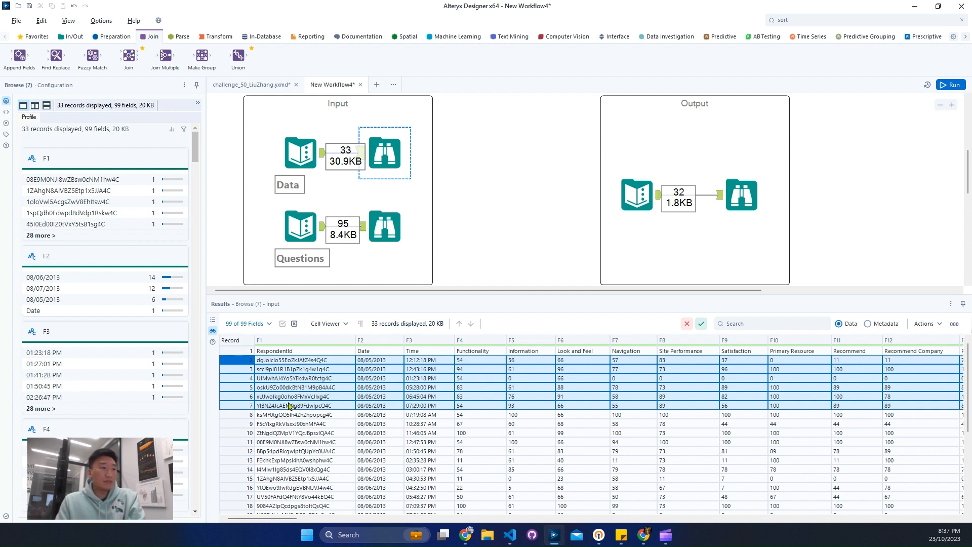
left_click(383, 370)
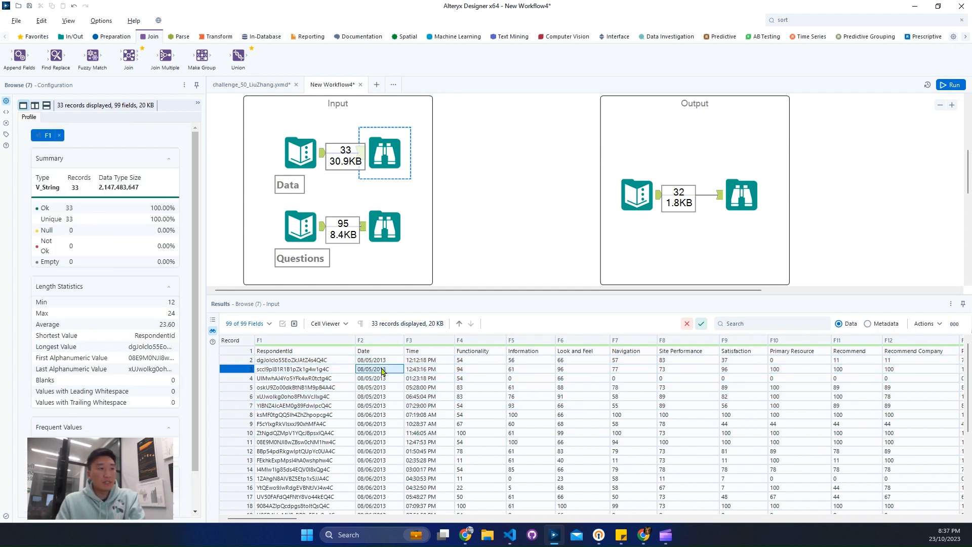
left_click(495, 368)
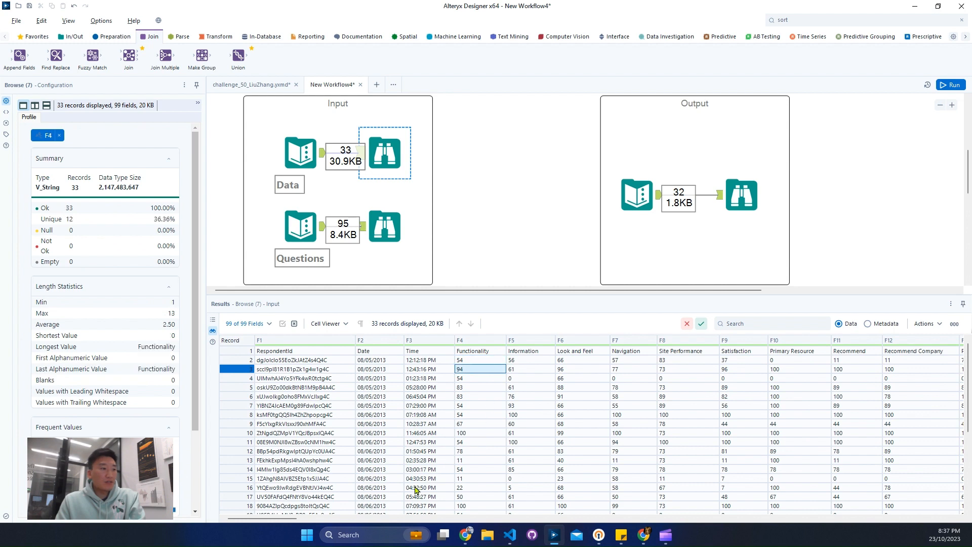
left_click_drag(282, 520, 514, 525)
left_click_drag(524, 360, 526, 415)
scroll(515, 230, "up", 5)
scroll(514, 229, "down", 1)
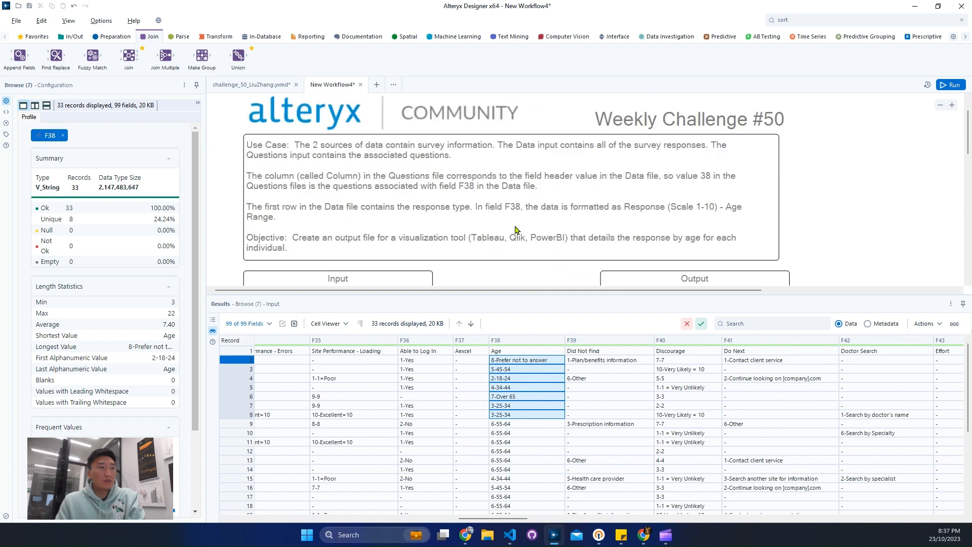
left_click(515, 229)
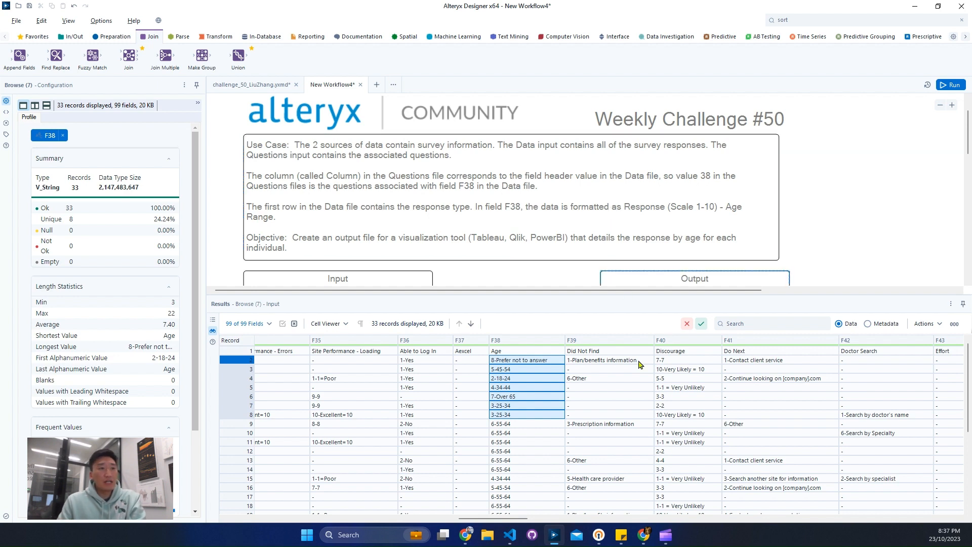
scroll(658, 275, "down", 1)
left_click(658, 274)
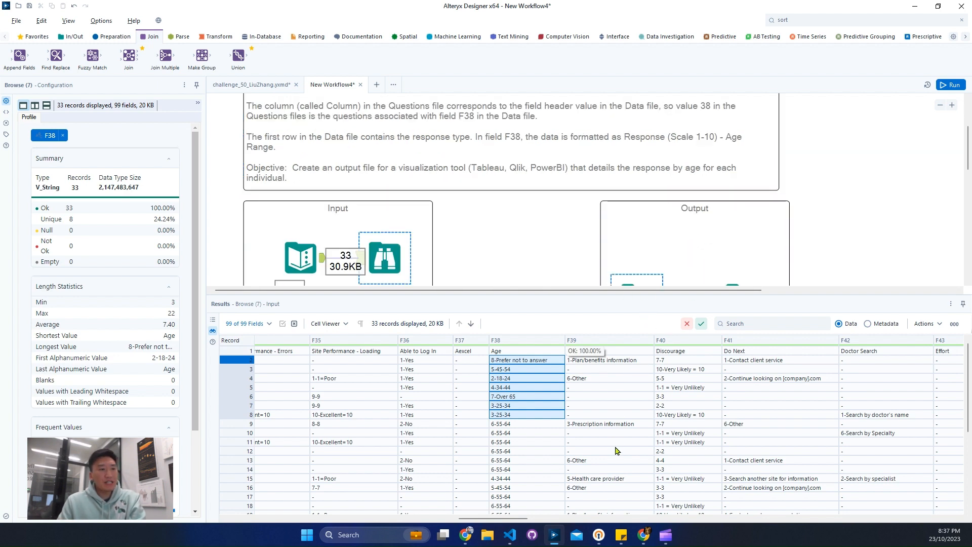
Review the Data input's remaining fields through F99 and its respondent records down to the last row.
left_click_drag(529, 518, 954, 519)
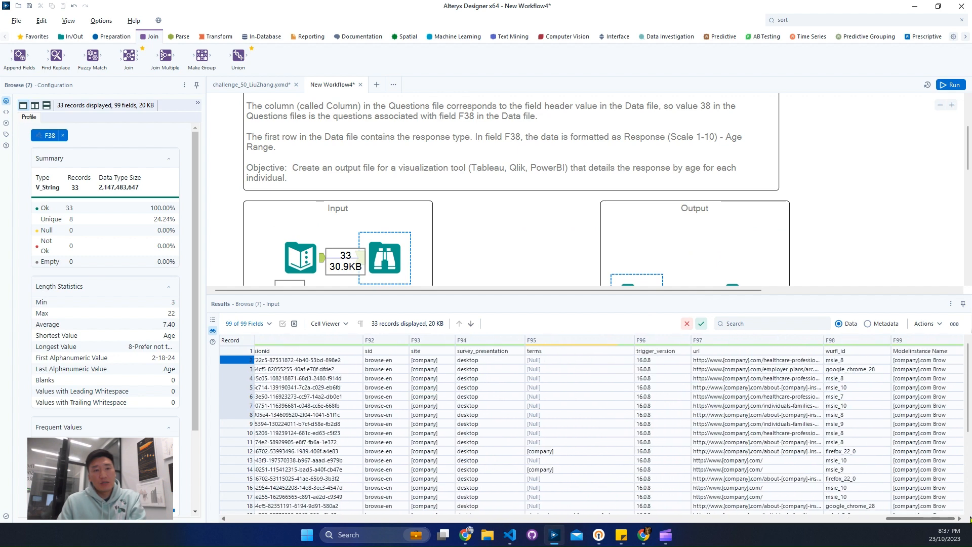
left_click_drag(925, 356, 927, 414)
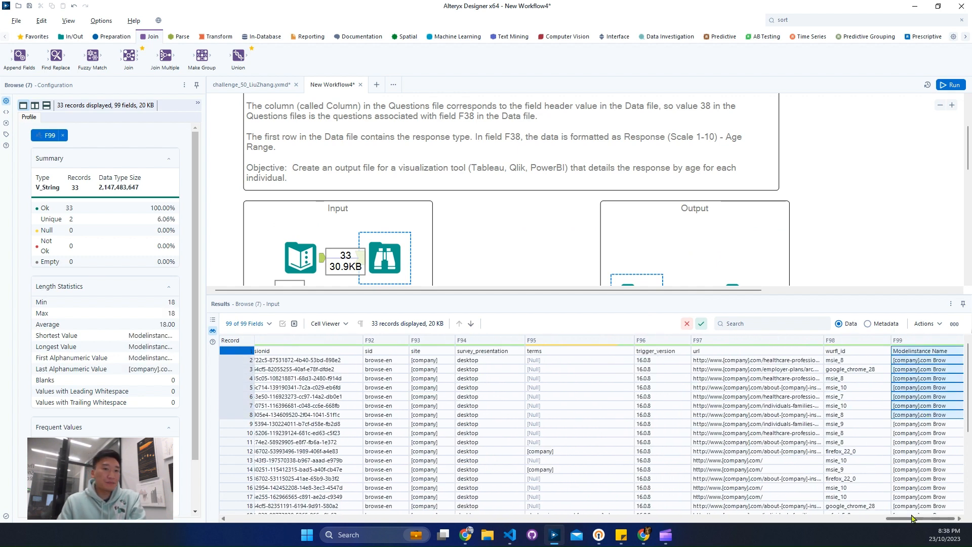
left_click_drag(916, 520, 240, 510)
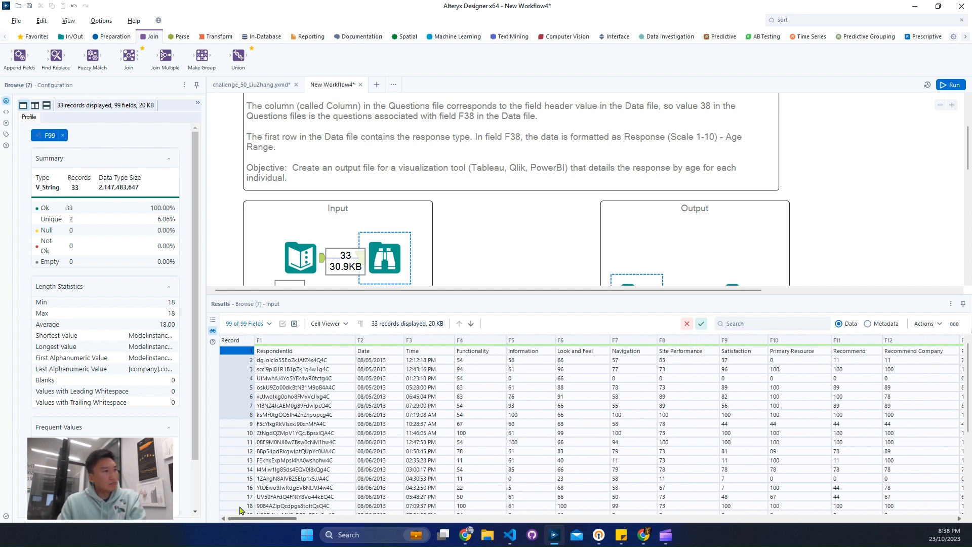
left_click(295, 381)
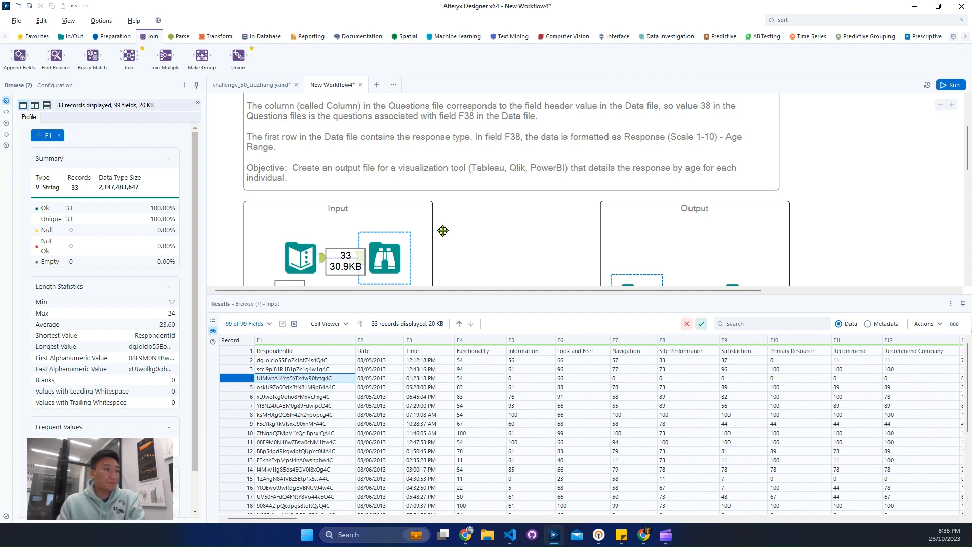
scroll(446, 232, "down", 2)
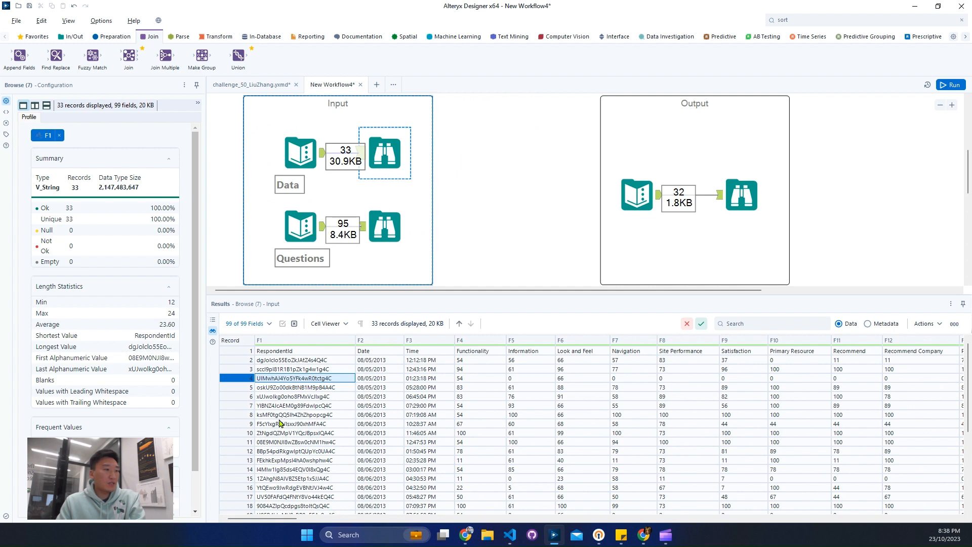
scroll(280, 423, "down", 5)
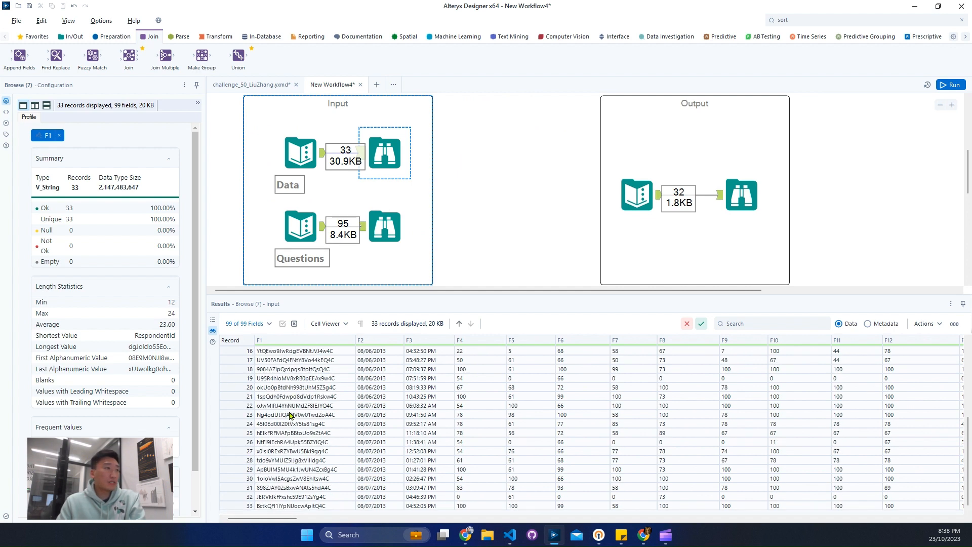
Examine the Questions input's records, focusing on the Column, SubType, Label and Text fields.
left_click(383, 231)
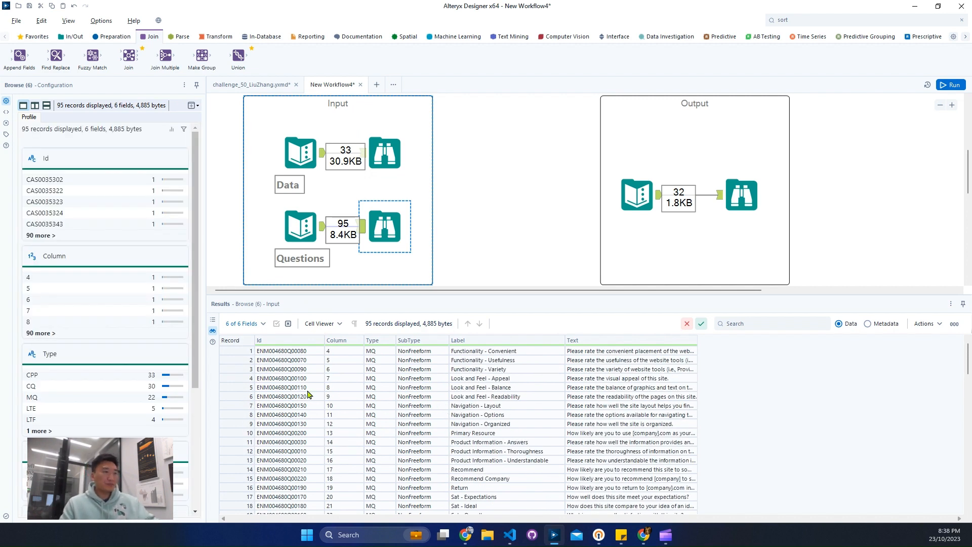
left_click_drag(250, 359, 247, 392)
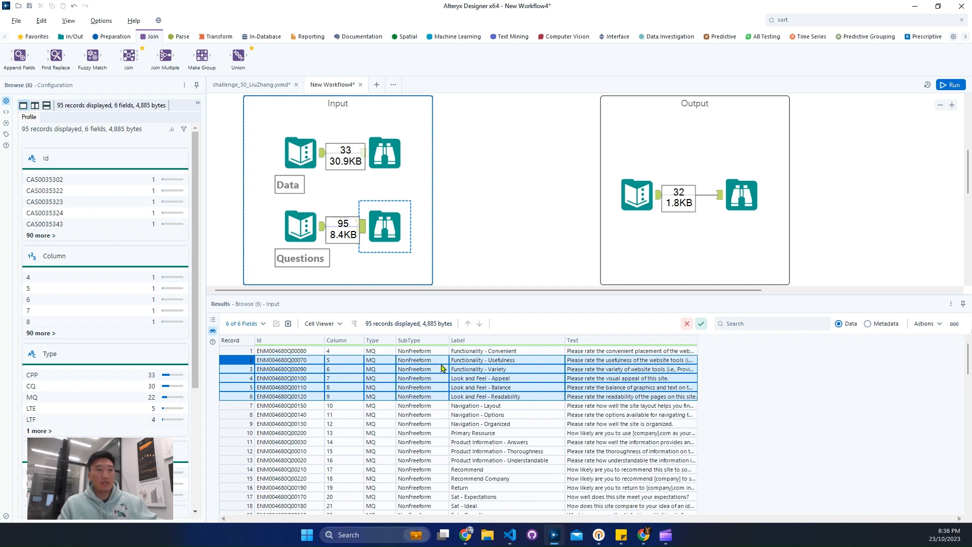
left_click_drag(435, 360, 636, 407)
left_click_drag(337, 360, 353, 401)
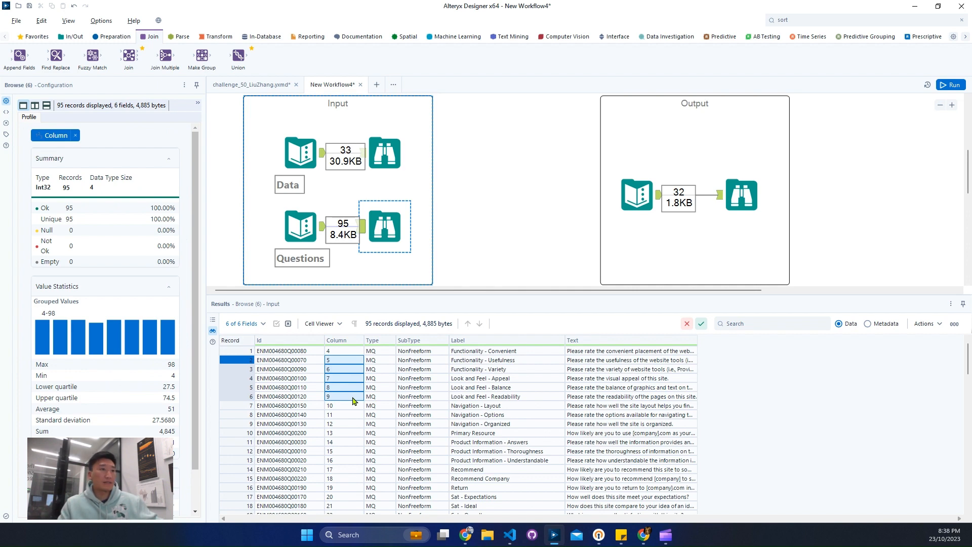
Examine the expected output's RespondentId, Date, Time, question and AgeValue fields and reread the challenge objective.
left_click(741, 195)
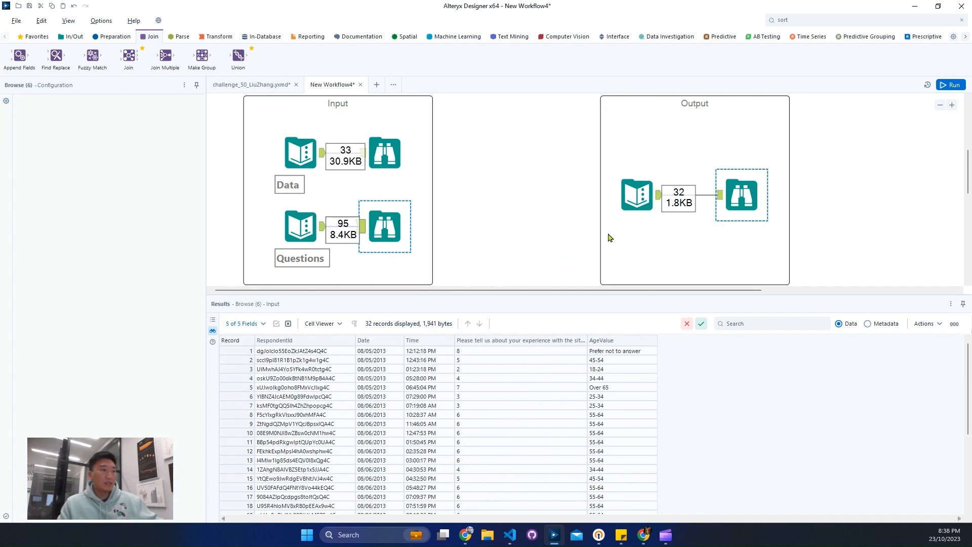
left_click(323, 361)
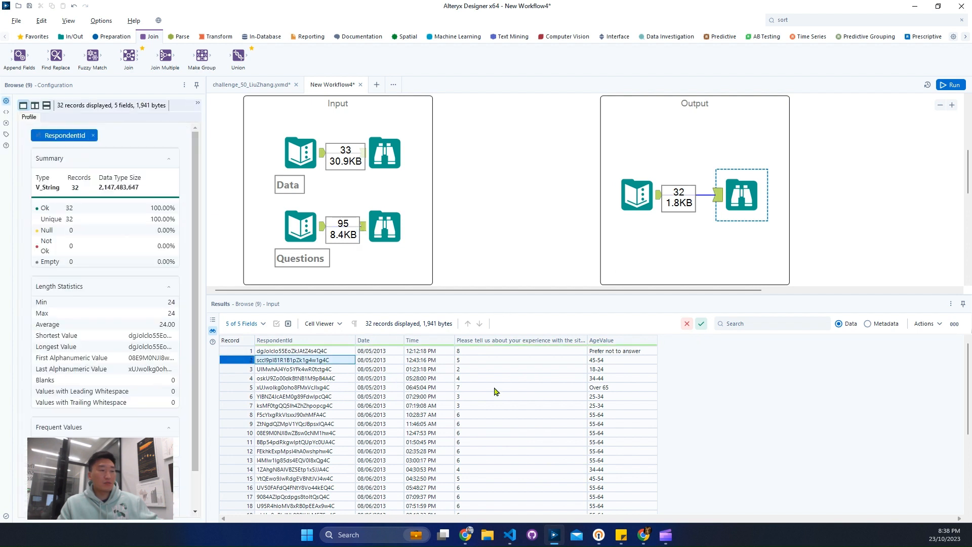
left_click(385, 368)
left_click(424, 378)
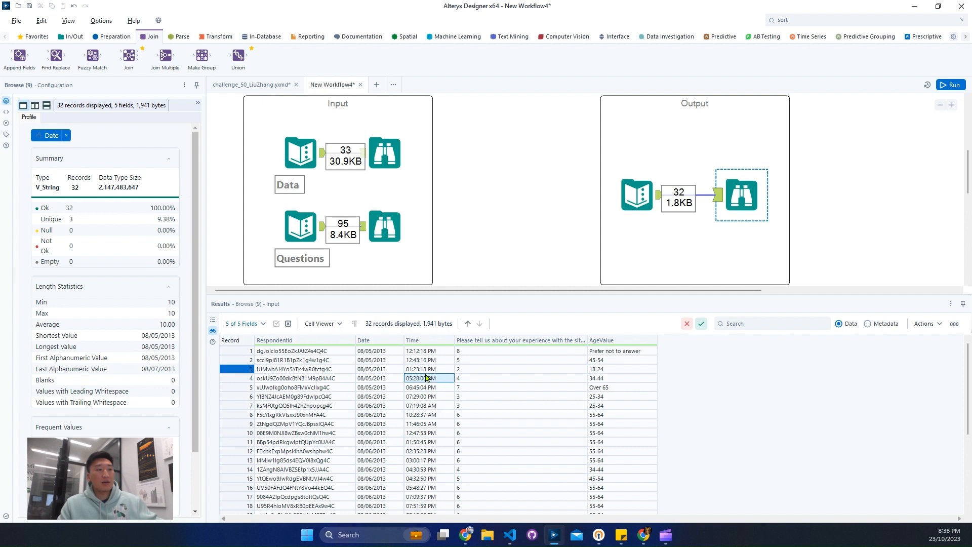
left_click(498, 378)
left_click(611, 388)
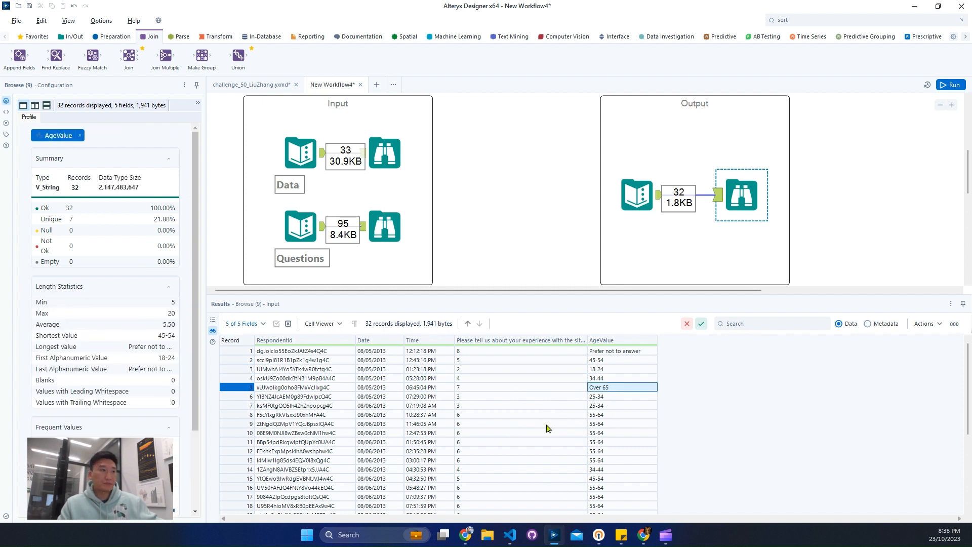
left_click(616, 351)
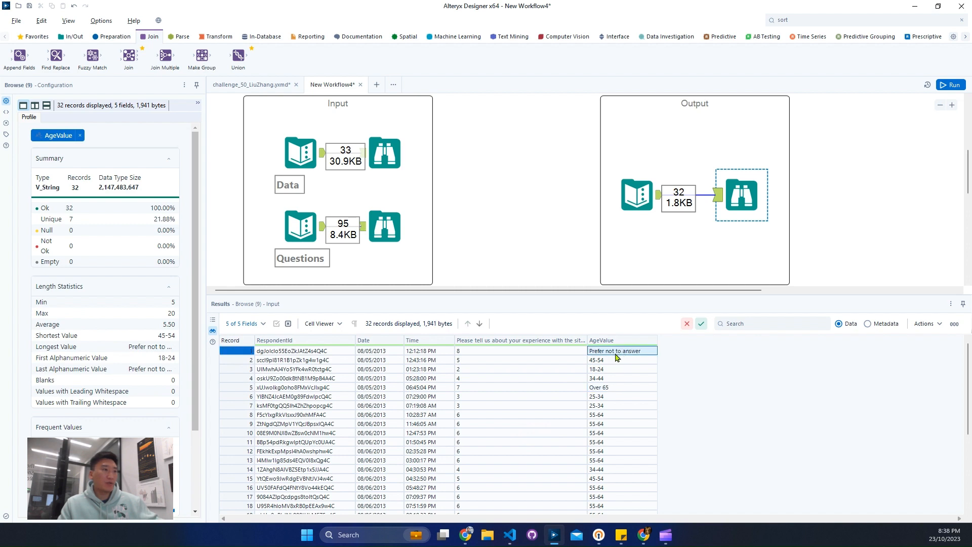
scroll(513, 254, "up", 3)
scroll(513, 254, "down", 2)
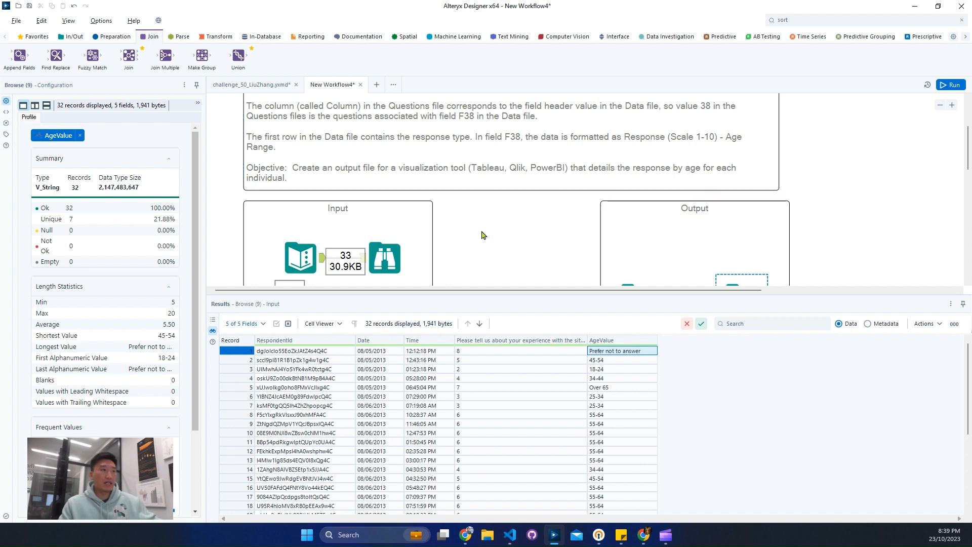
scroll(471, 192, "down", 3)
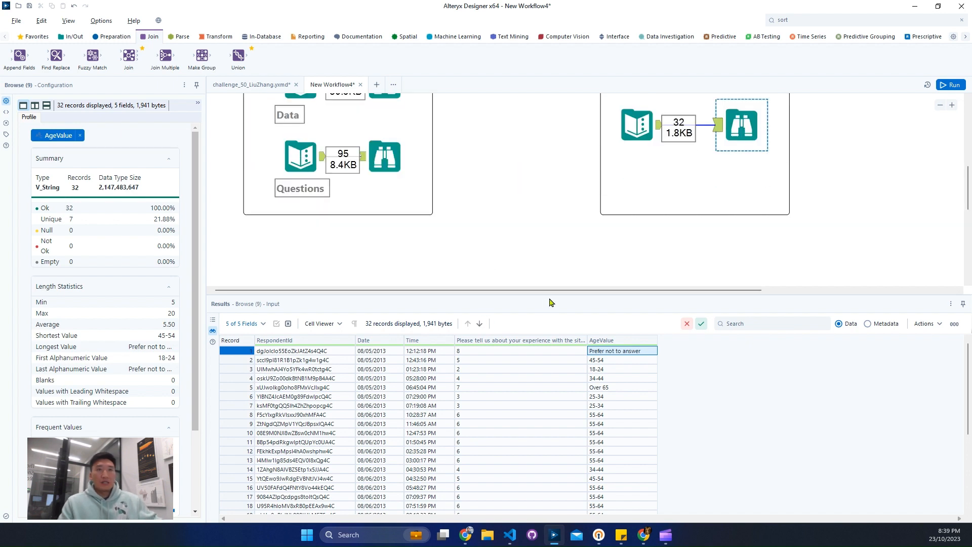
Add a Select tool below the Input container and connect it to the Data text input.
left_click(938, 107)
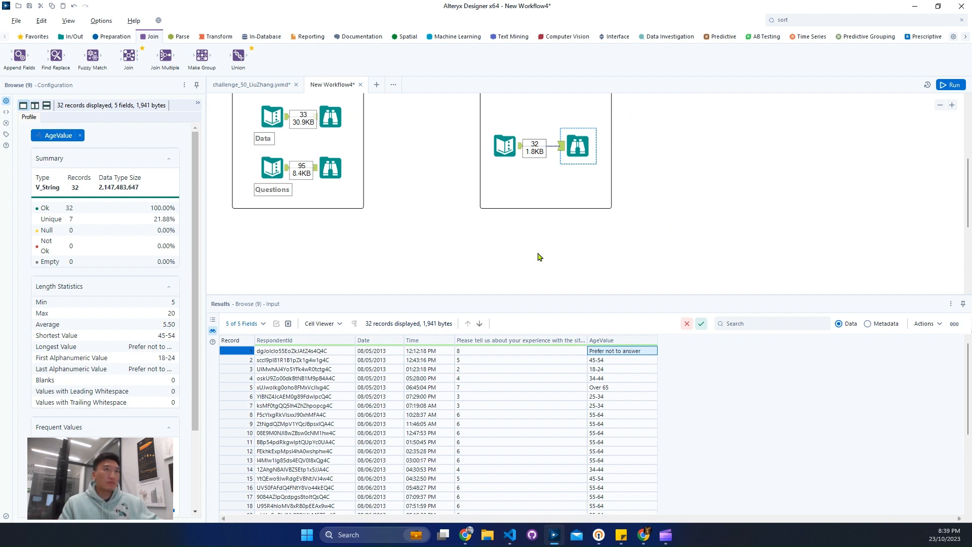
left_click(827, 22)
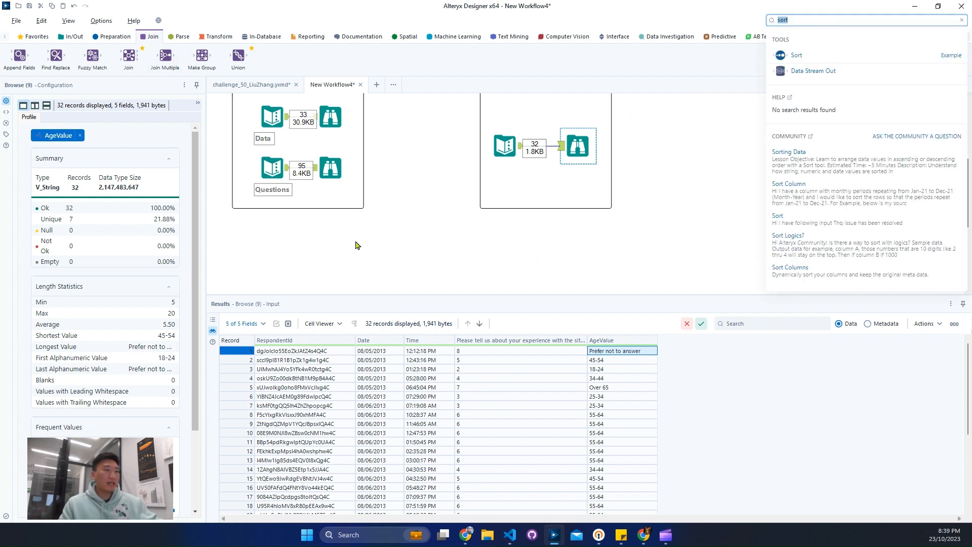
left_click(297, 370)
left_click(416, 369)
left_click(482, 361)
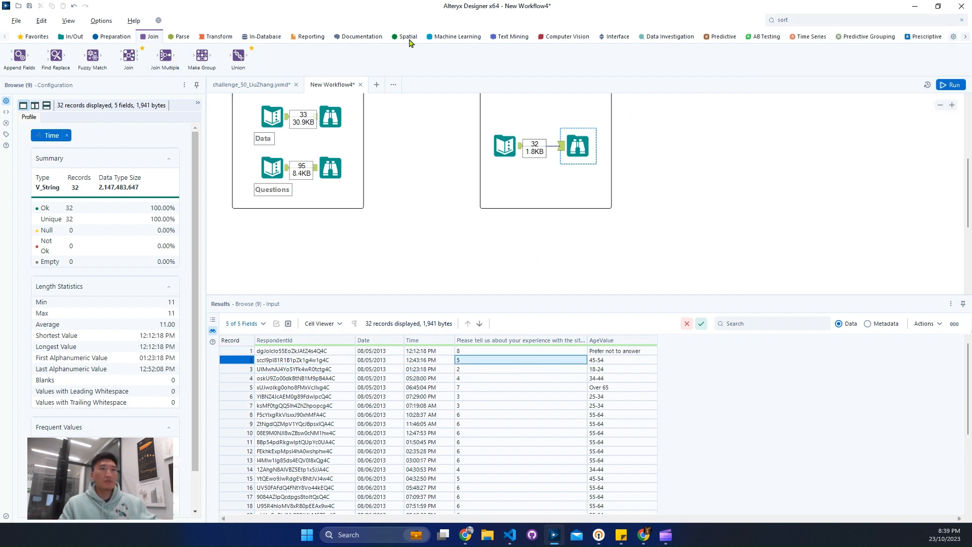
left_click(868, 21)
type("sel")
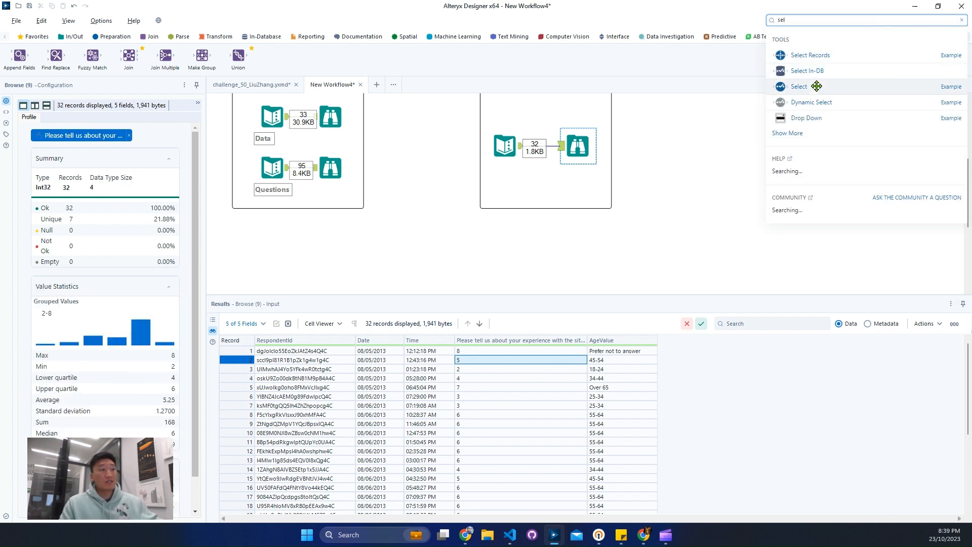
left_click_drag(815, 87, 364, 231)
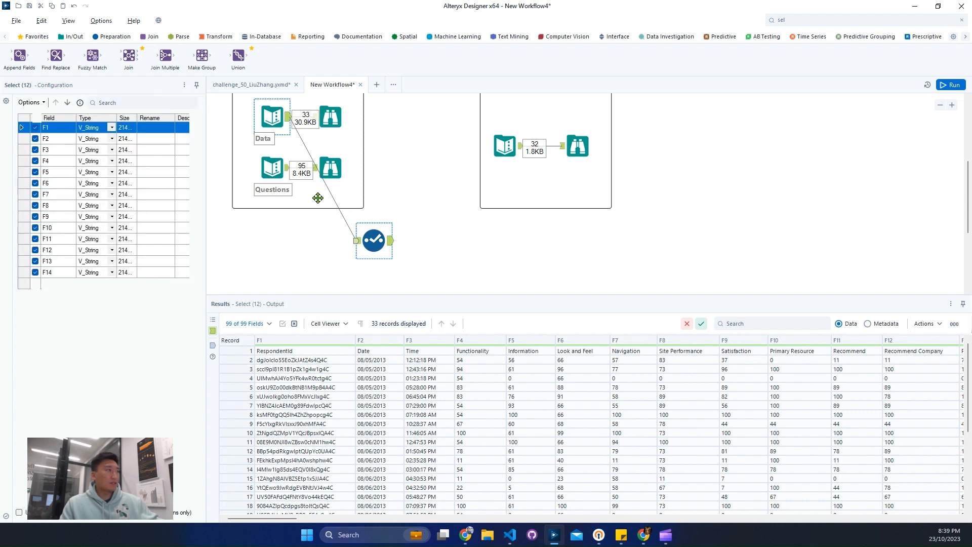
Deselect all fields in the Select tool, then keep only F1, F2, F3 and F38.
left_click(30, 102)
mouse_move(162, 124)
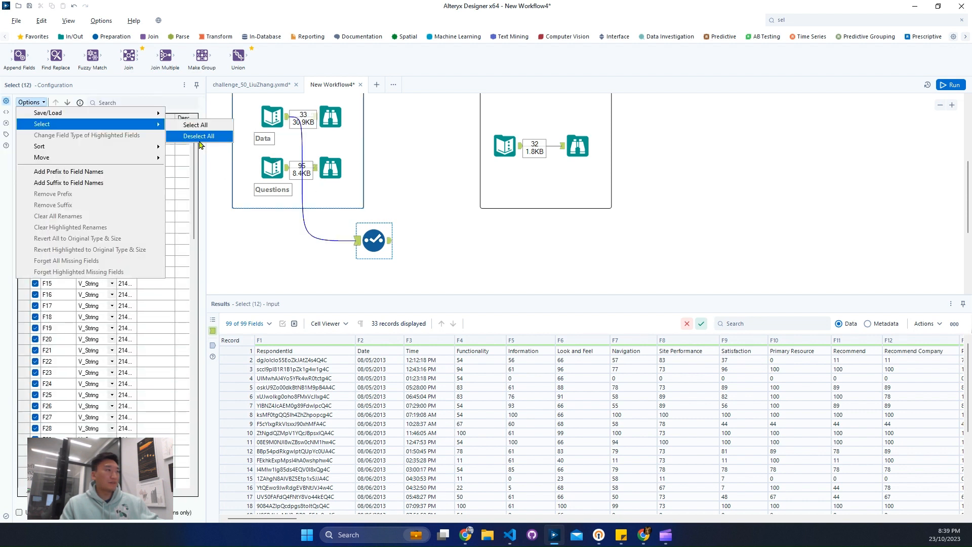
left_click(195, 136)
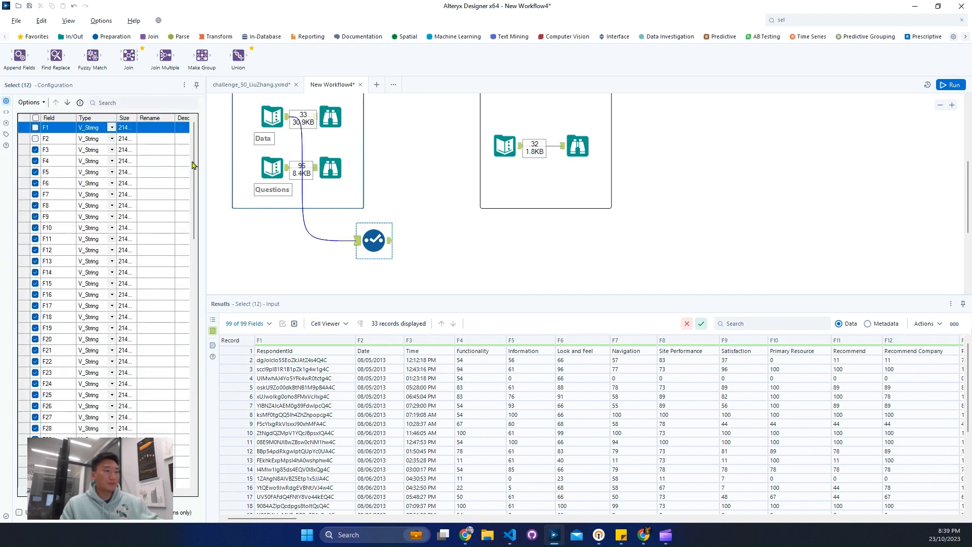
left_click(35, 139)
left_click(35, 149)
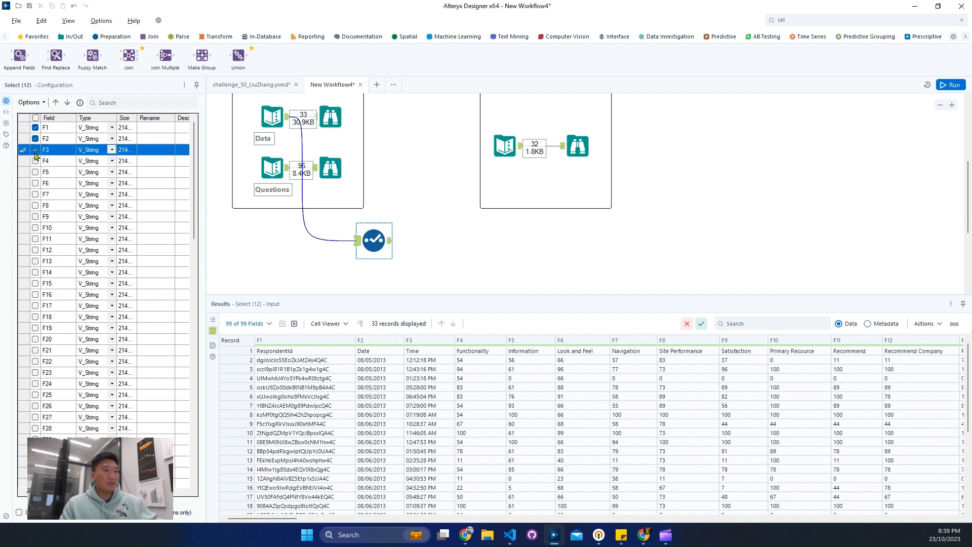
left_click_drag(192, 214, 194, 291)
left_click(35, 306)
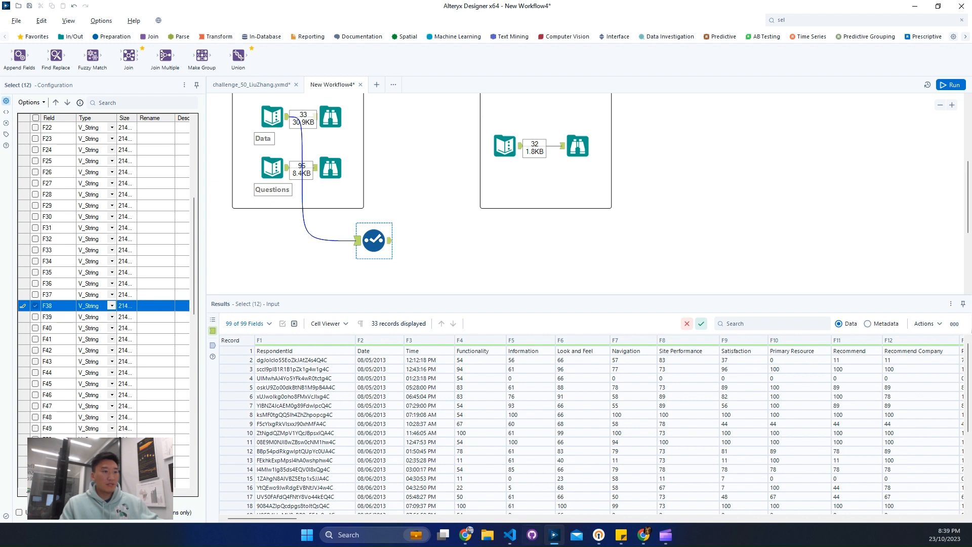
Run the workflow and inspect the Select tool's output.
left_click(302, 518)
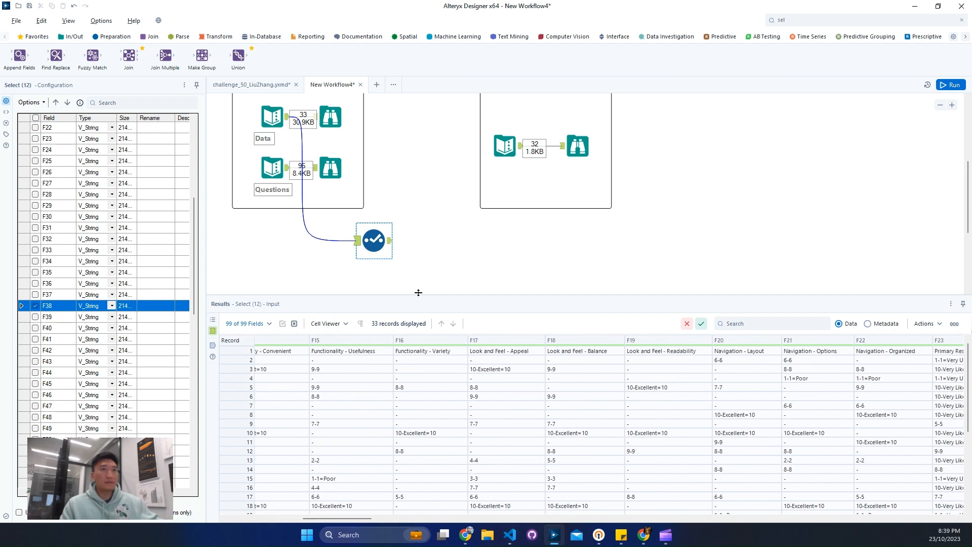
left_click(952, 86)
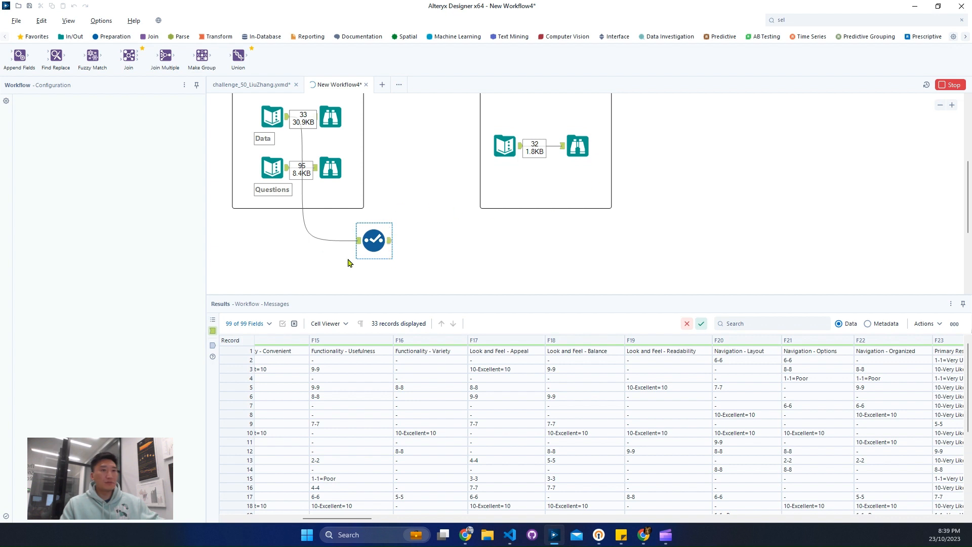
left_click(377, 247)
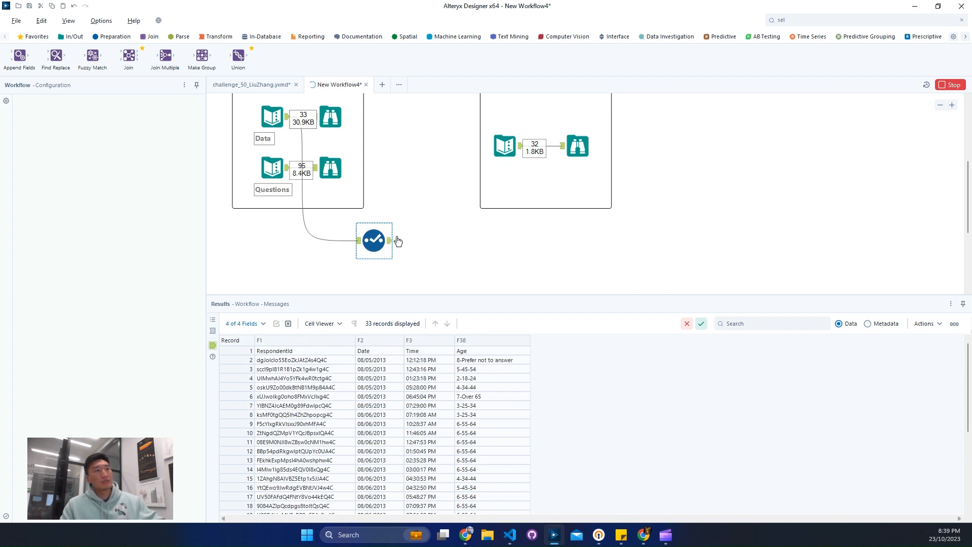
Compare the expected output's question and AgeValue columns with the Select tool's Age values.
left_click(468, 363)
left_click(578, 146)
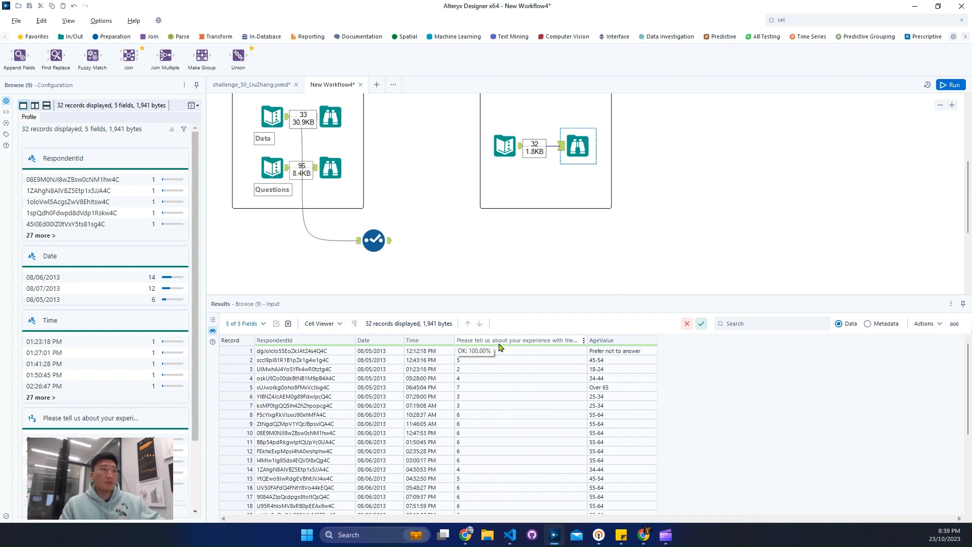
left_click(508, 150)
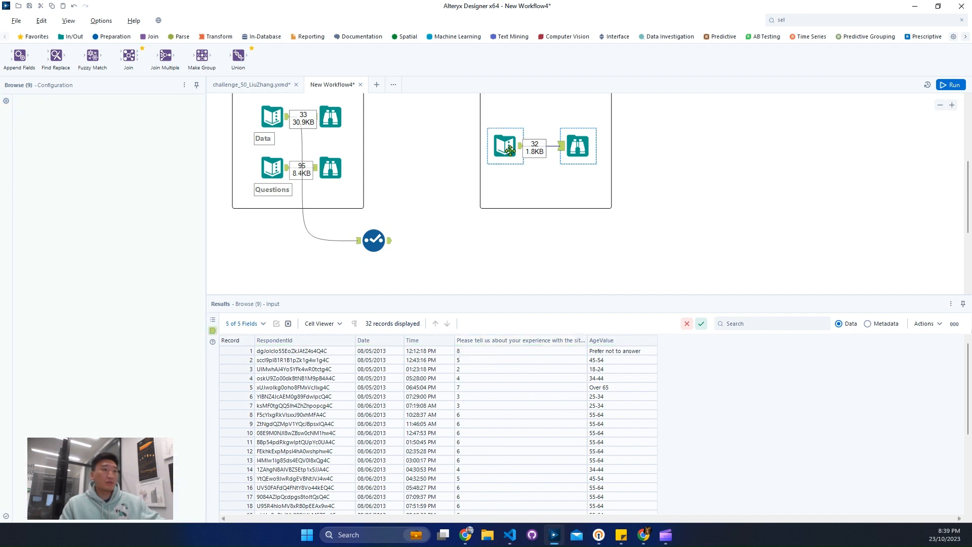
left_click(368, 230)
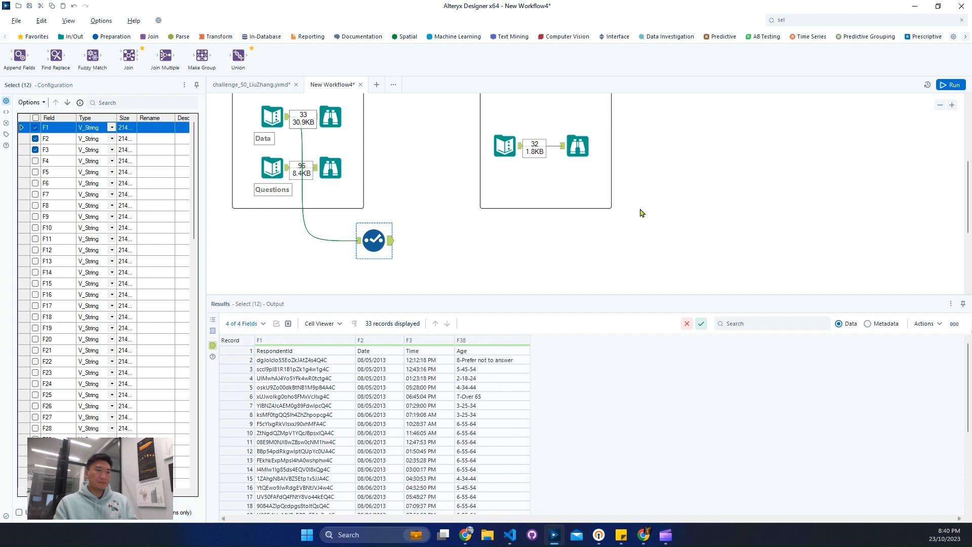
Add a Dynamic Rename tool after the Select tool and connect it to the Select output.
left_click(886, 24)
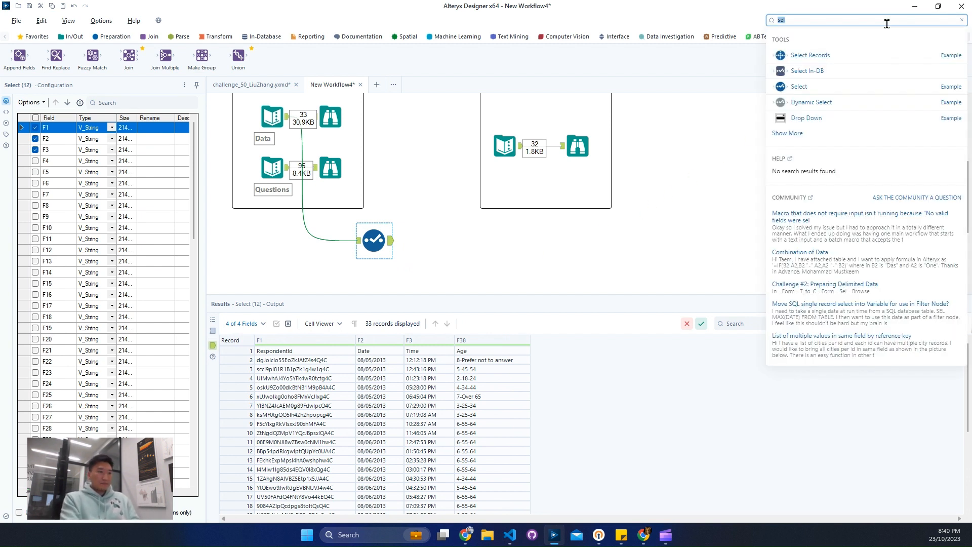
key("BackSpace")
type("dyn")
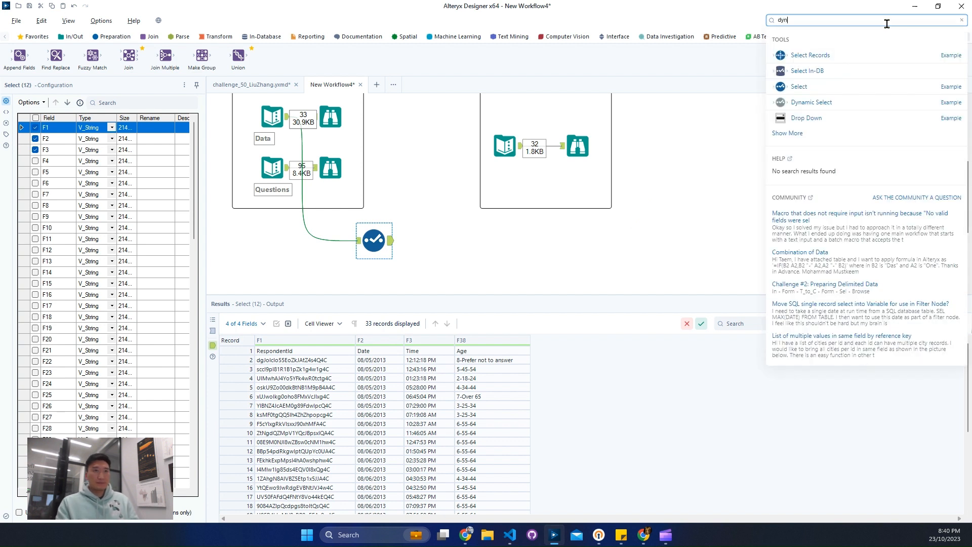
left_click_drag(808, 102, 435, 240)
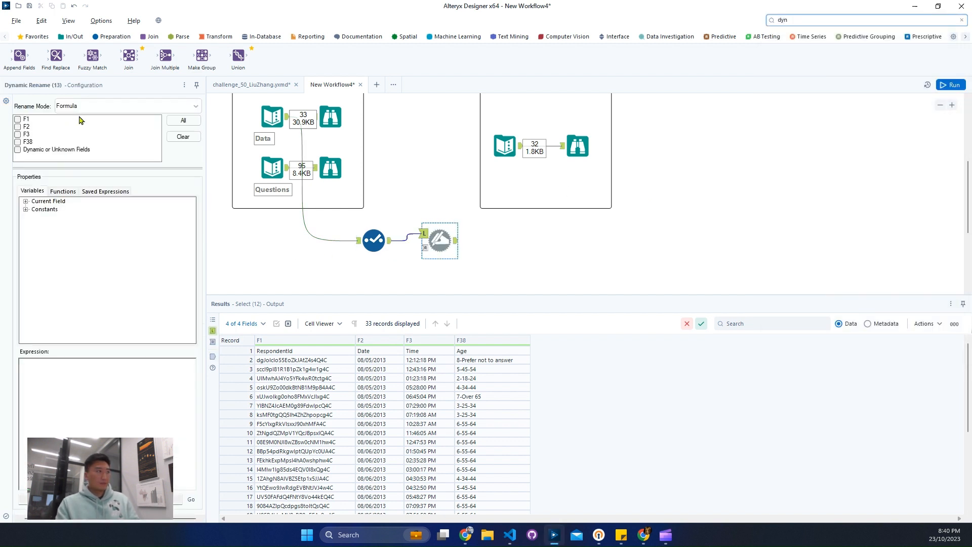
Set the Dynamic Rename mode to Take Field Names from First Row of Data and run the workflow.
left_click(97, 106)
left_click(106, 146)
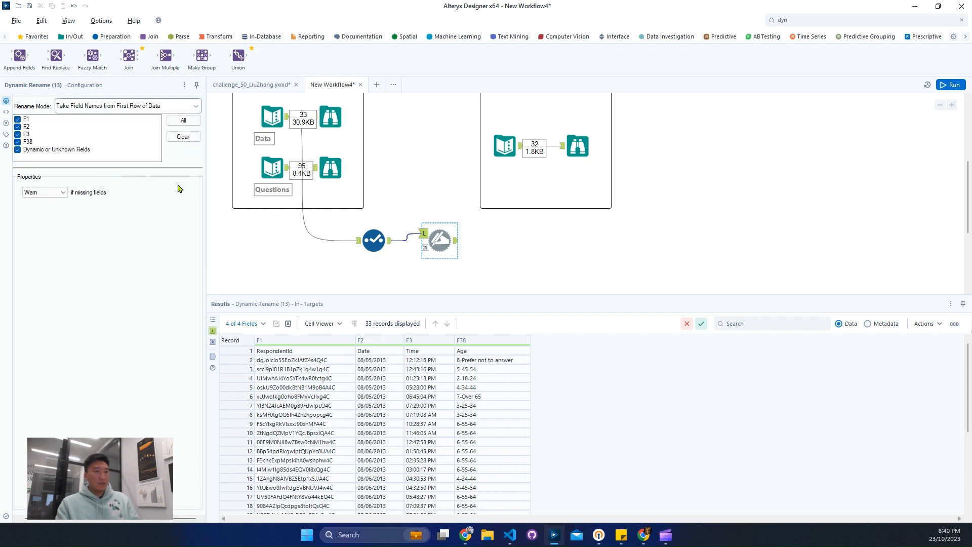
left_click(484, 361)
left_click(502, 351)
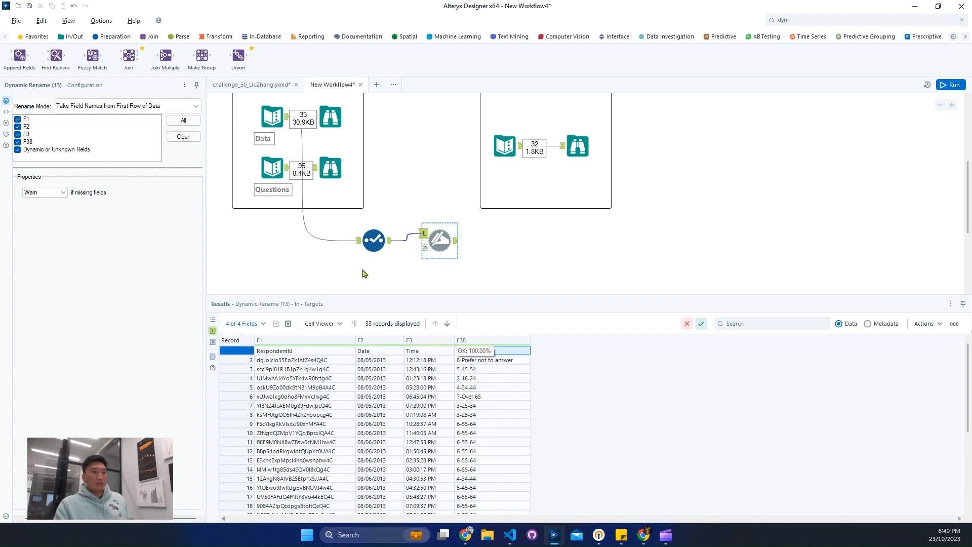
left_click(955, 86)
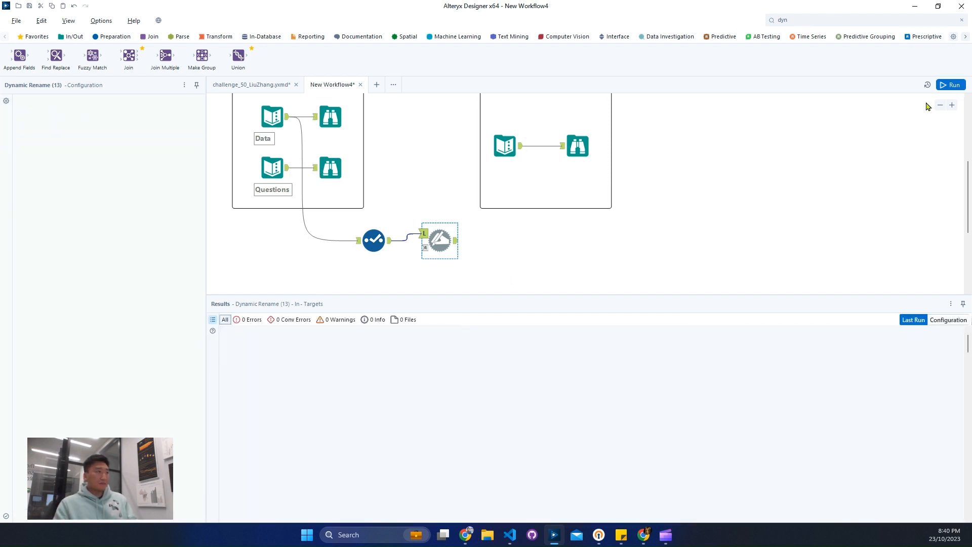
Add a Text To Columns tool after the Dynamic Rename and split Age into 2 columns at the "-" delimiter.
left_click(179, 38)
left_click_drag(93, 56, 505, 242)
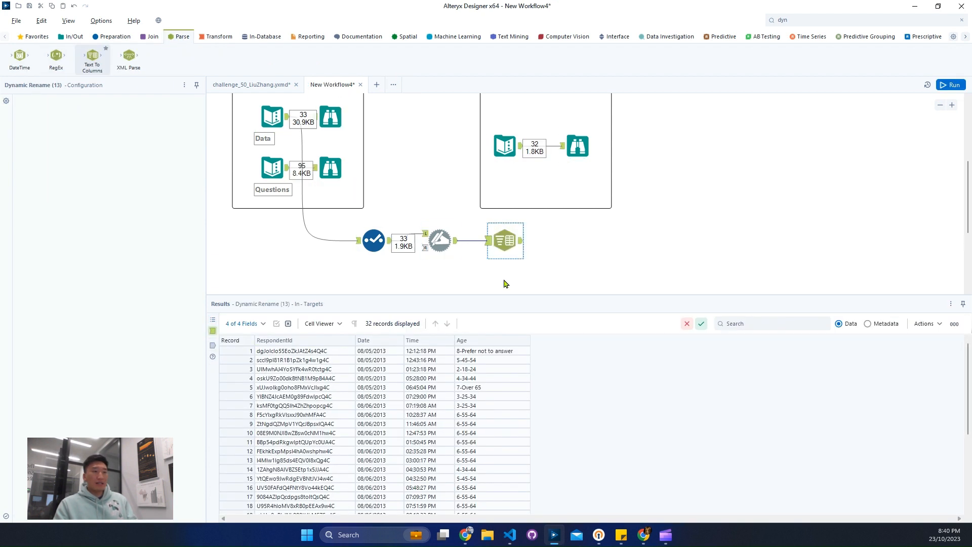
left_click(120, 140)
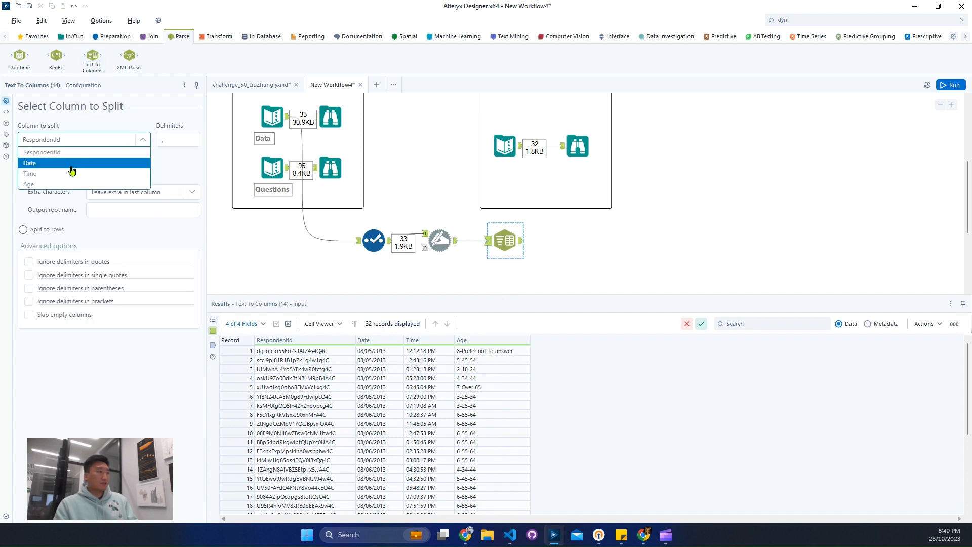
left_click(30, 183)
left_click(185, 141)
type("-")
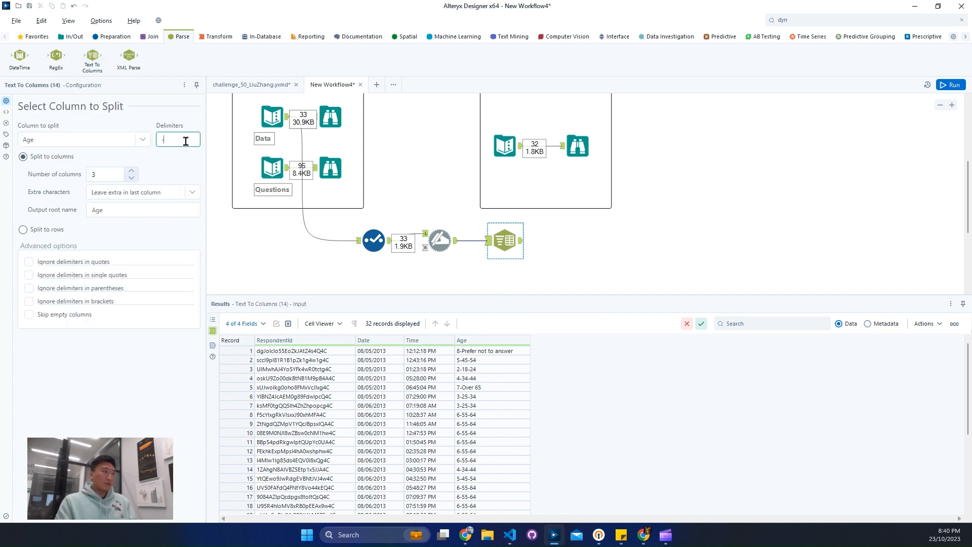
left_click(131, 178)
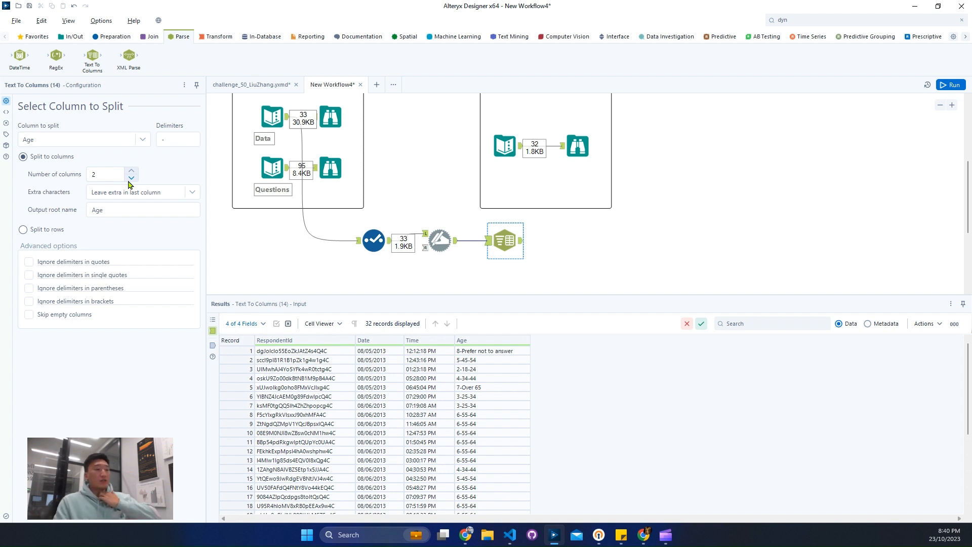
Run the workflow and compare the Text To Columns output with the expected output.
left_click(950, 84)
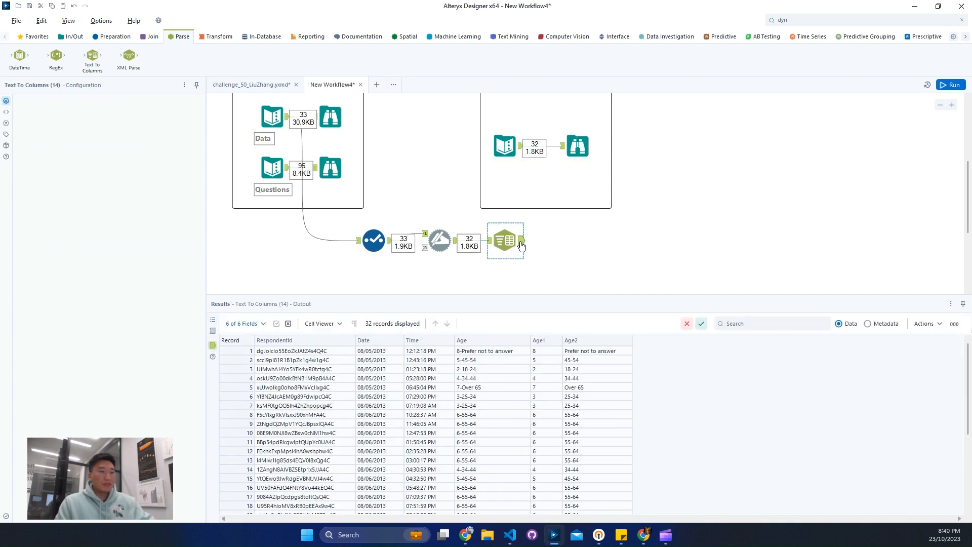
left_click(580, 157)
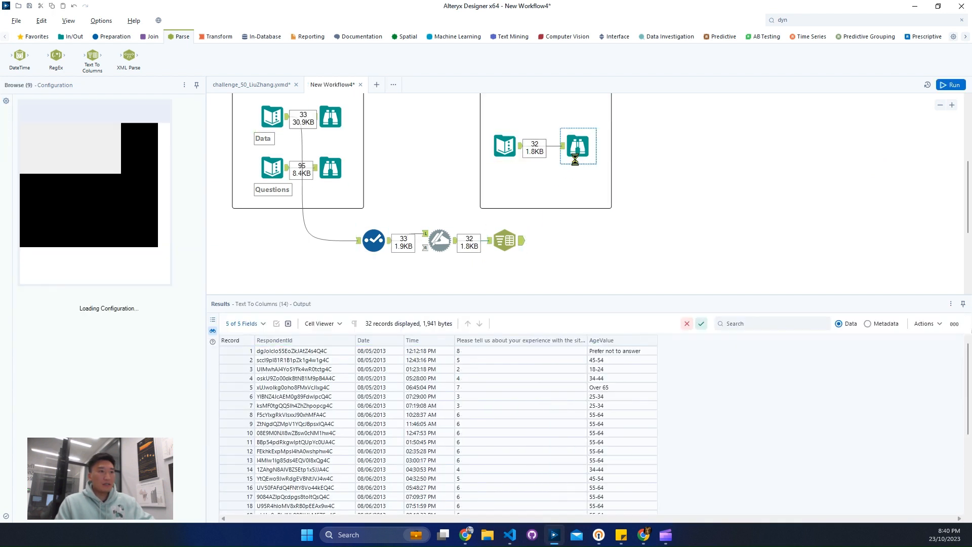
left_click(516, 239)
left_click(522, 241)
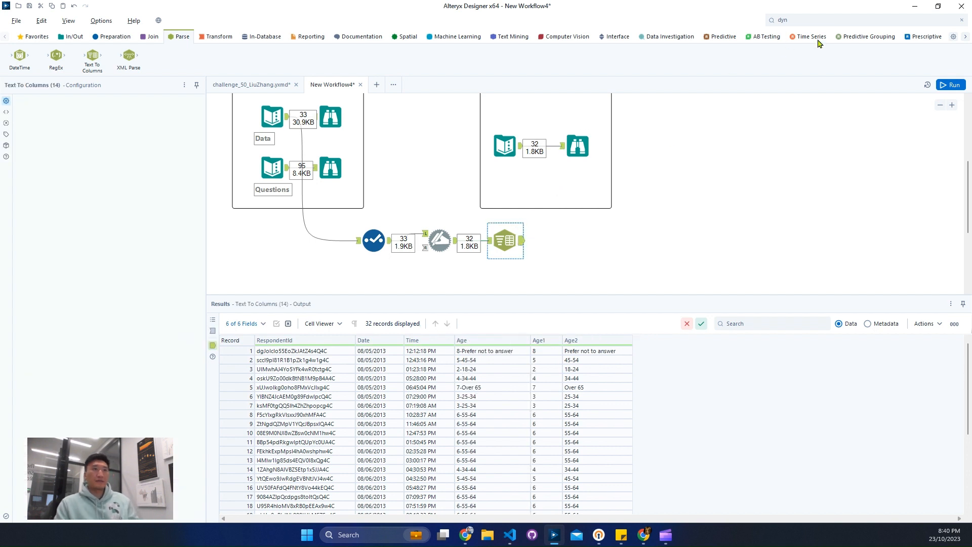
Add a Select tool after the Text To Columns tool and deselect the original Age field.
left_click(840, 20)
type("sel")
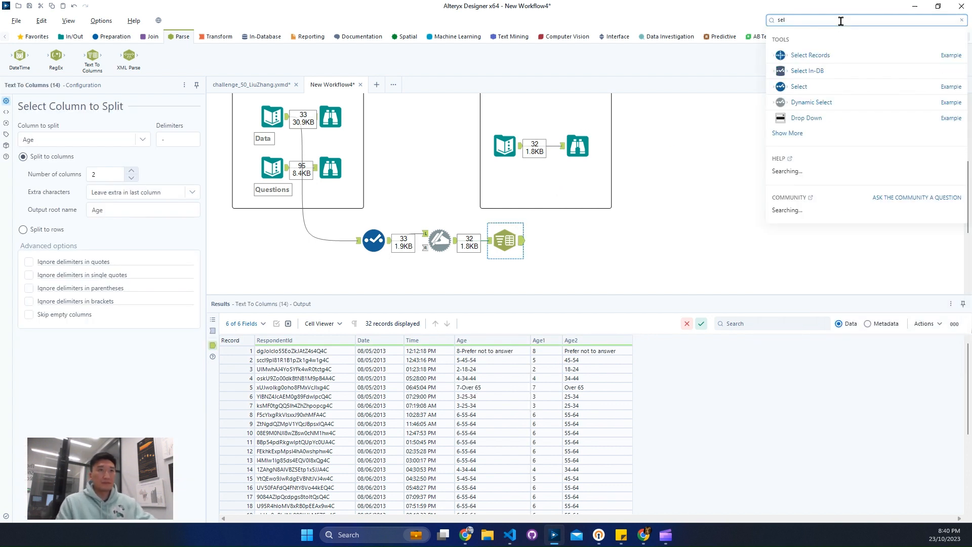
left_click_drag(575, 226, 575, 226)
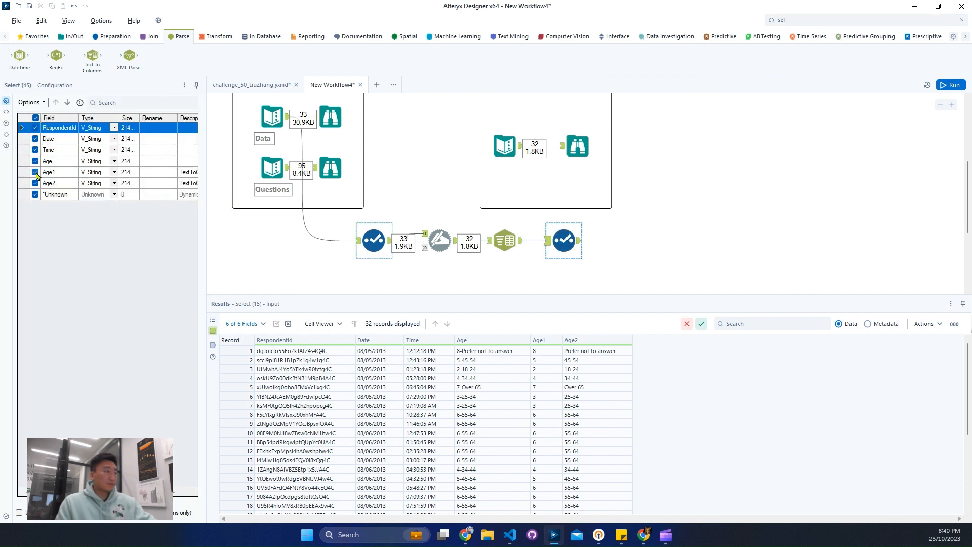
left_click(35, 161)
Rename Age1 in the new Select tool with the full question text copied from the expected output's Text Input header.
left_click(141, 173)
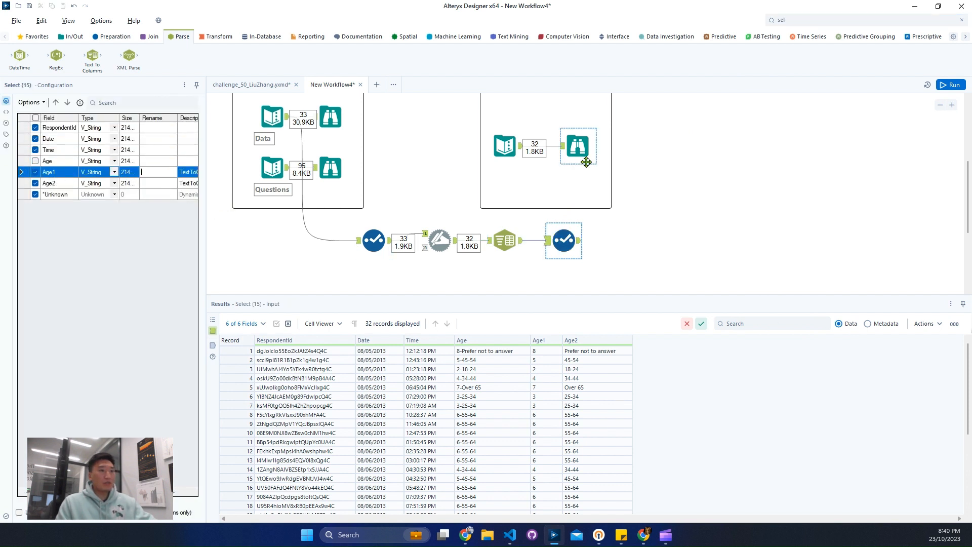
left_click(565, 240)
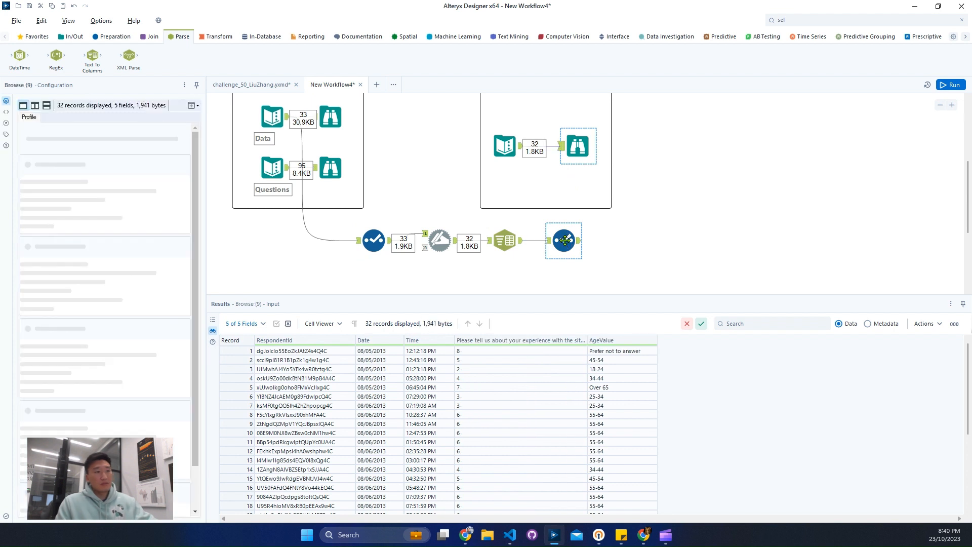
left_click(504, 145)
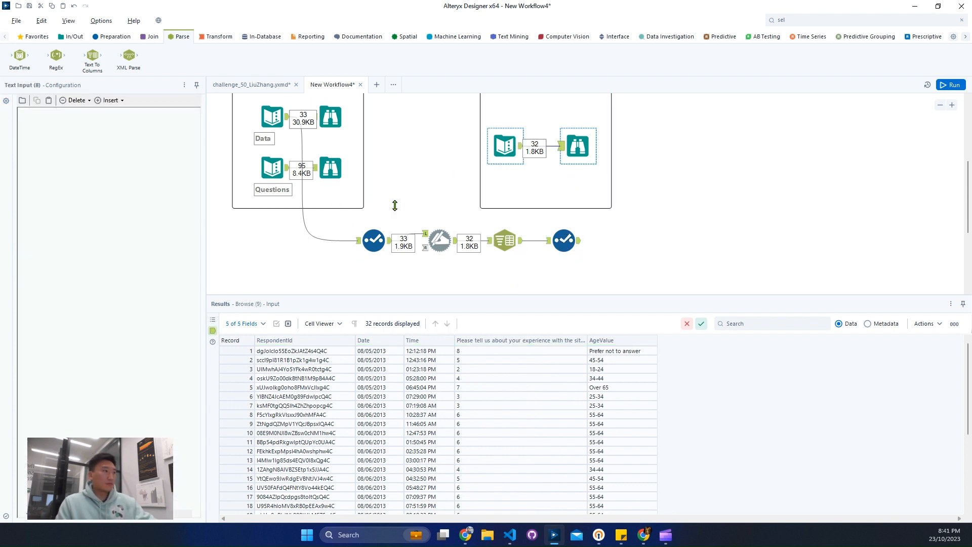
scroll(103, 519, "right", 3)
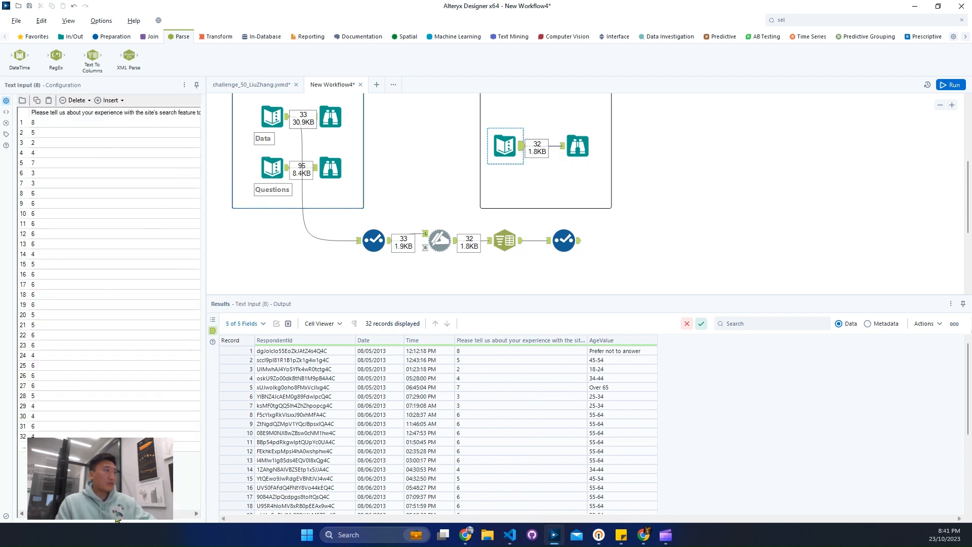
double_click(103, 112)
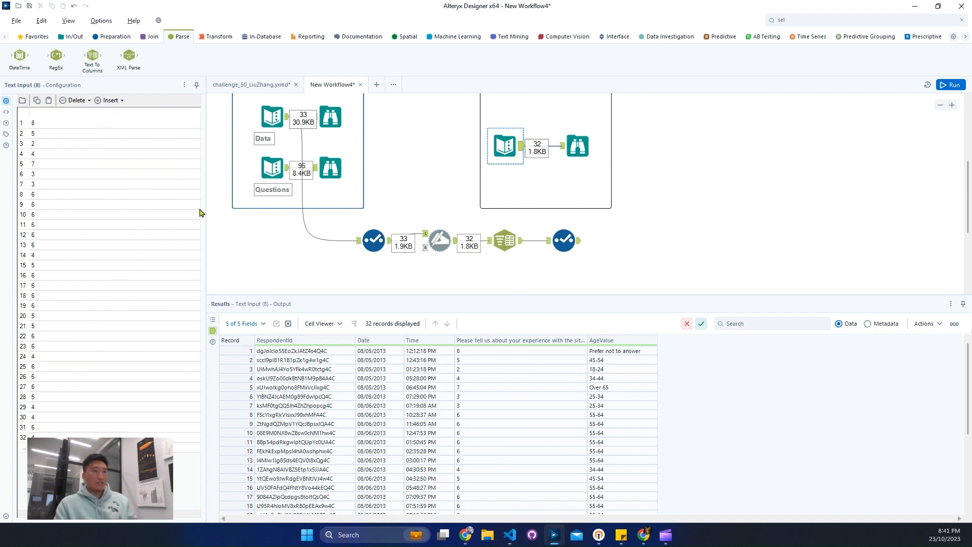
left_click(563, 240)
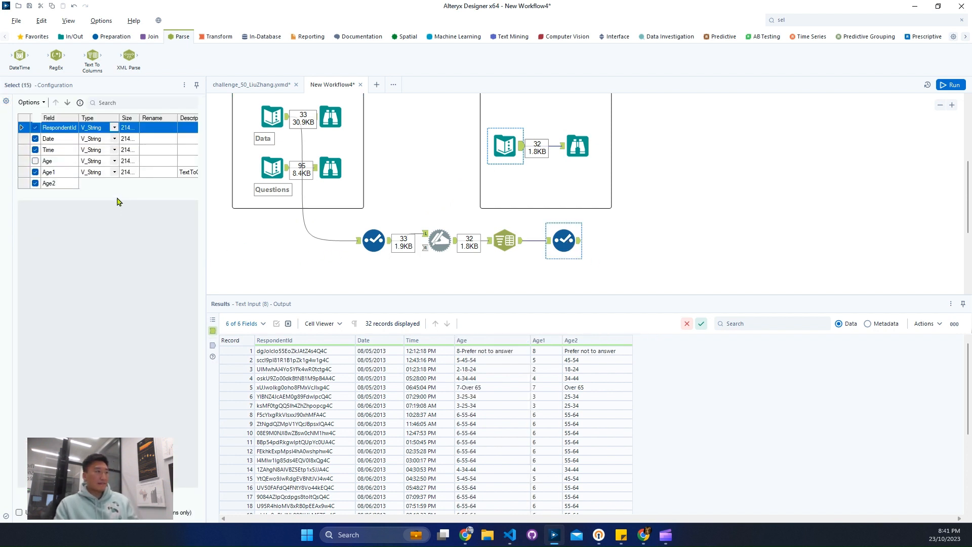
left_click(165, 173)
key("Return")
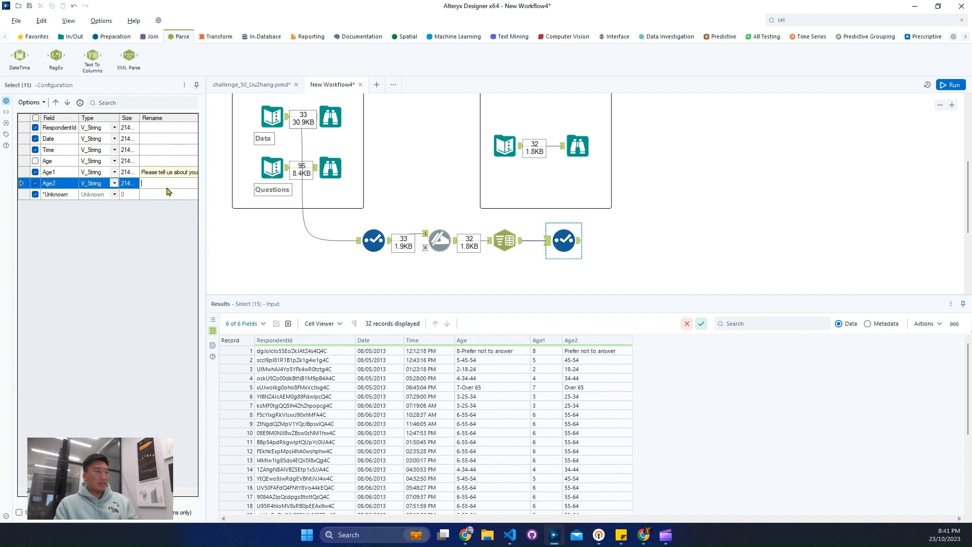
Rename the Age2 field as Age Group and run the workflow.
type("Age Grou")
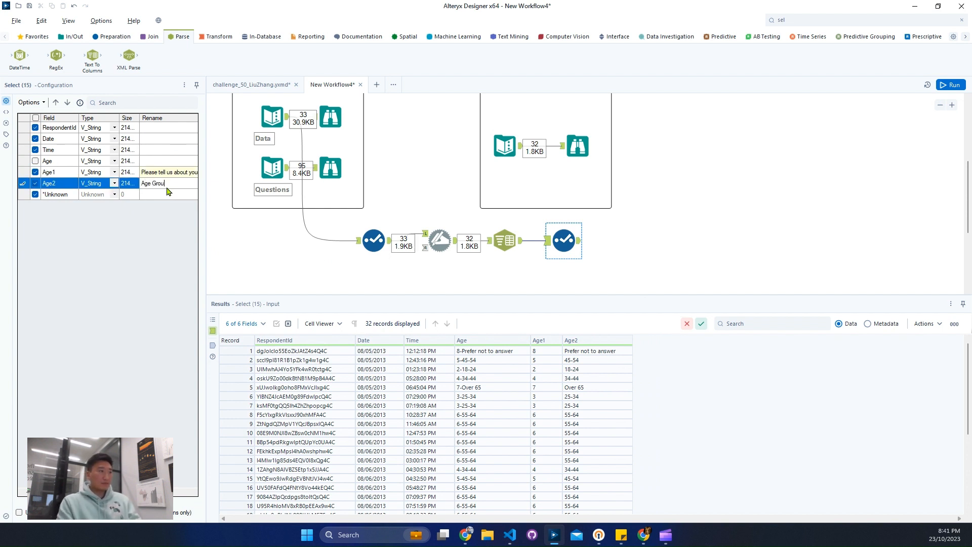
type("p")
key("Return")
key("ctrl+r")
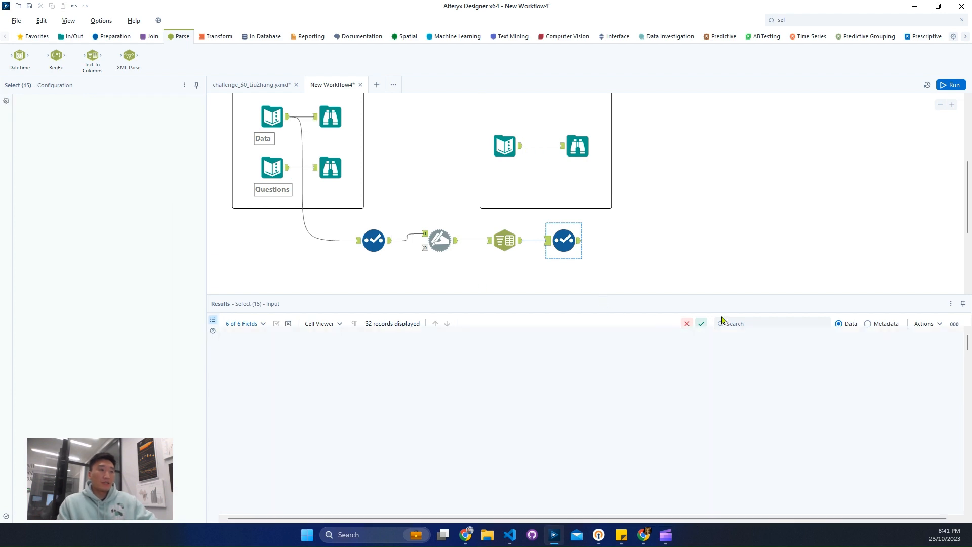
Compare the last Select tool's output with the expected output's fields and values.
left_click(567, 244)
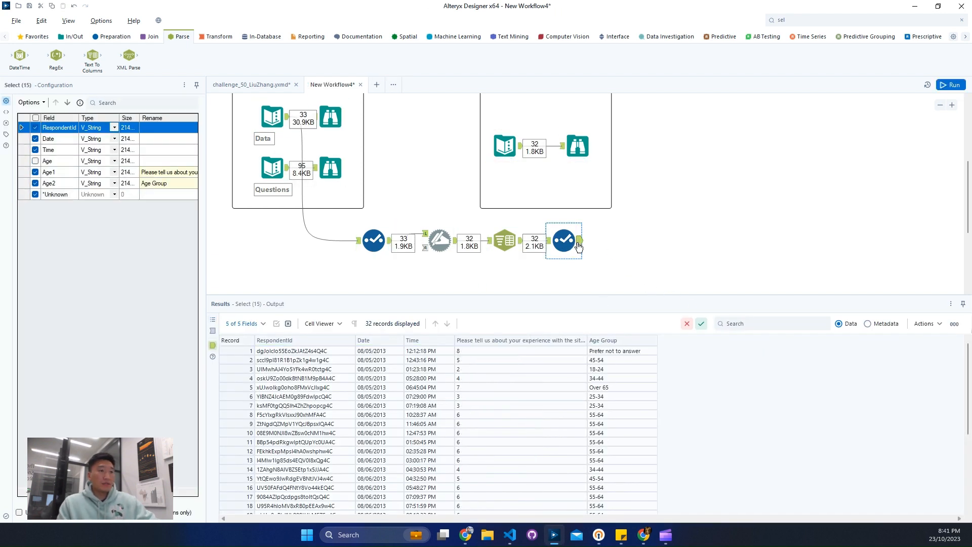
left_click(579, 148)
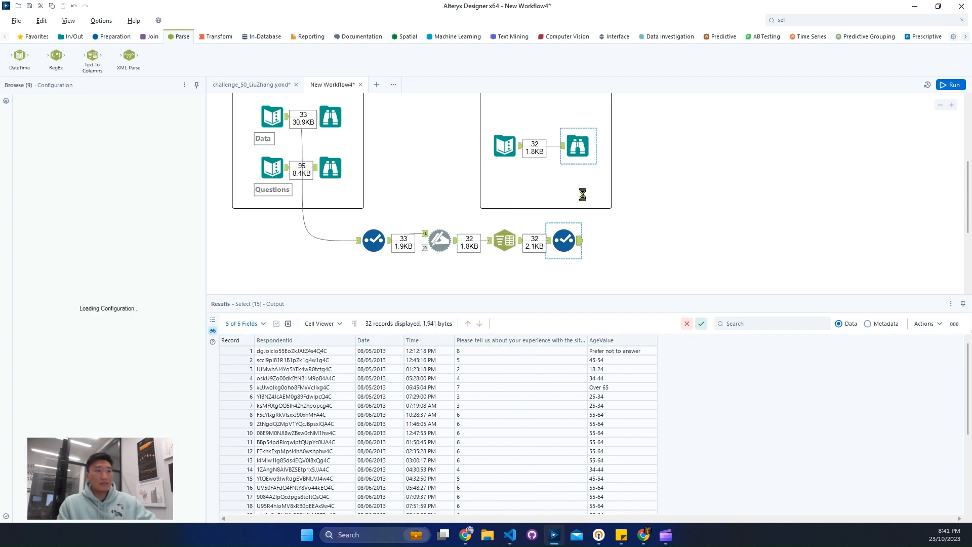
left_click(581, 246)
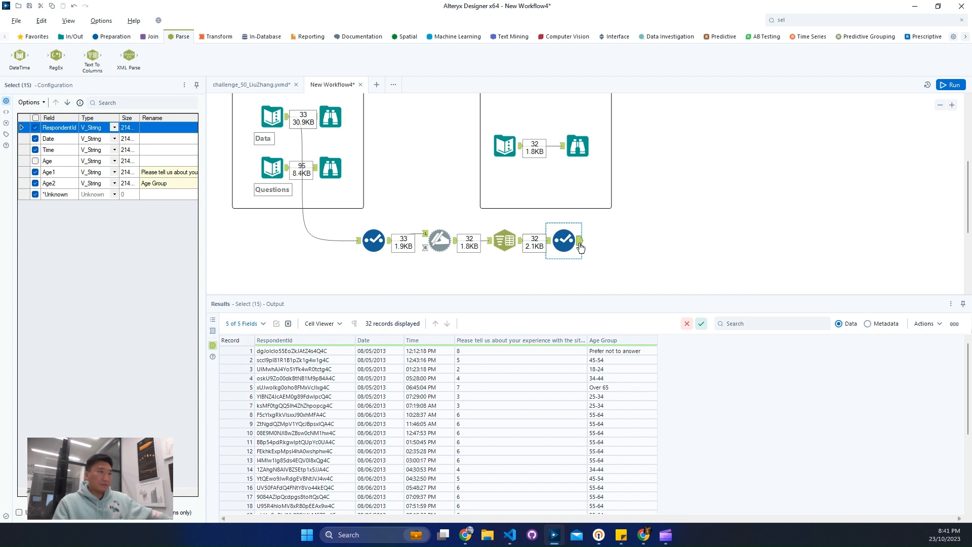
Review the raw survey data in the Data Browse tool and place a Transpose tool below the first Select tool.
left_click(338, 124)
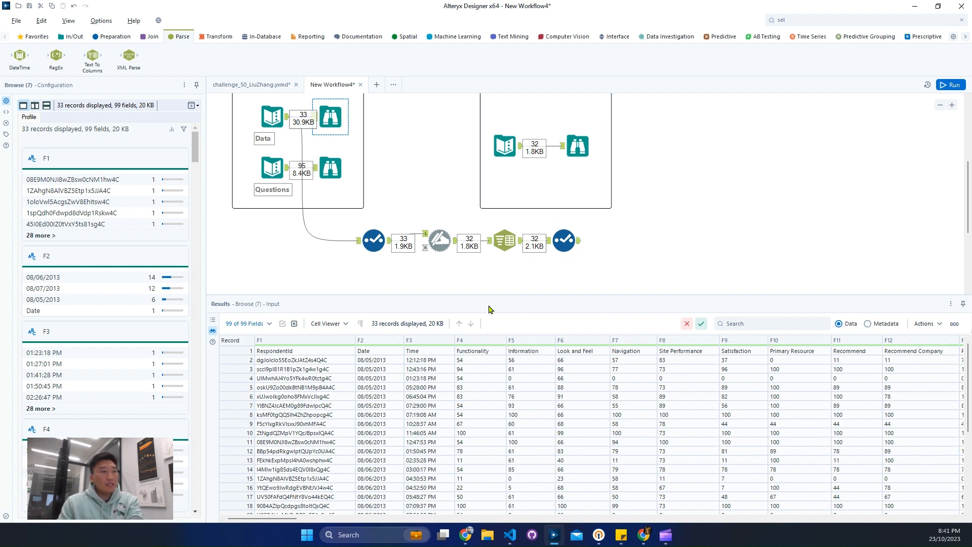
scroll(562, 272, "down", 2)
left_click(830, 20)
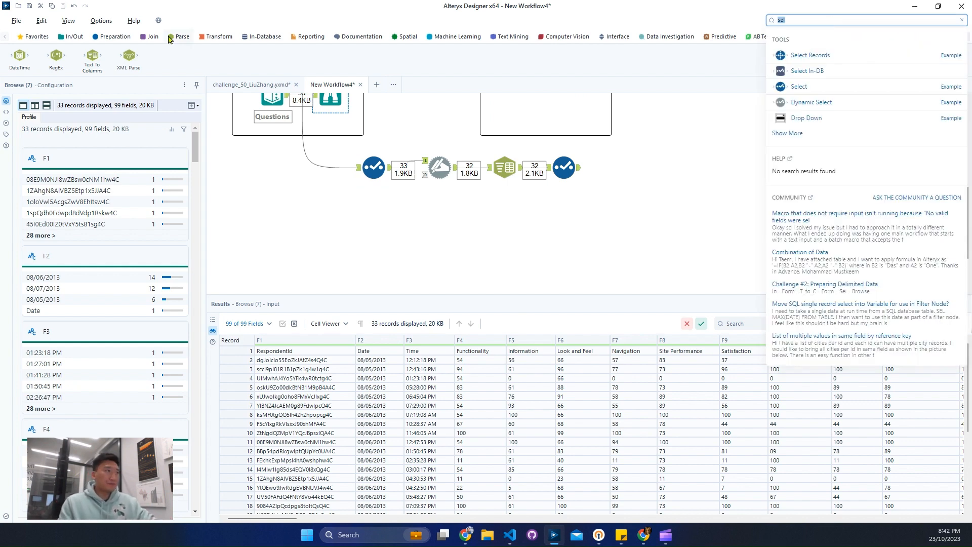
left_click(216, 36)
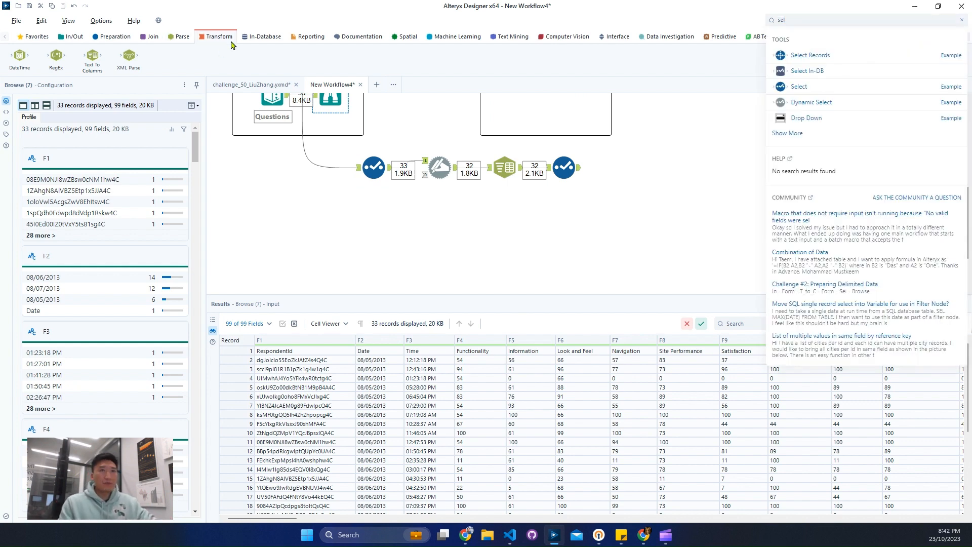
left_click(961, 20)
left_click(327, 362)
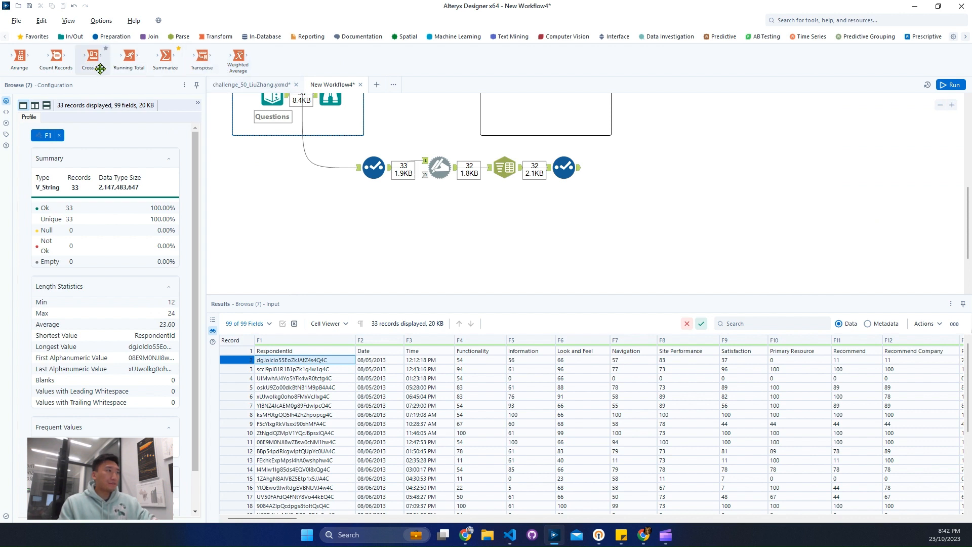
left_click_drag(202, 59, 352, 219)
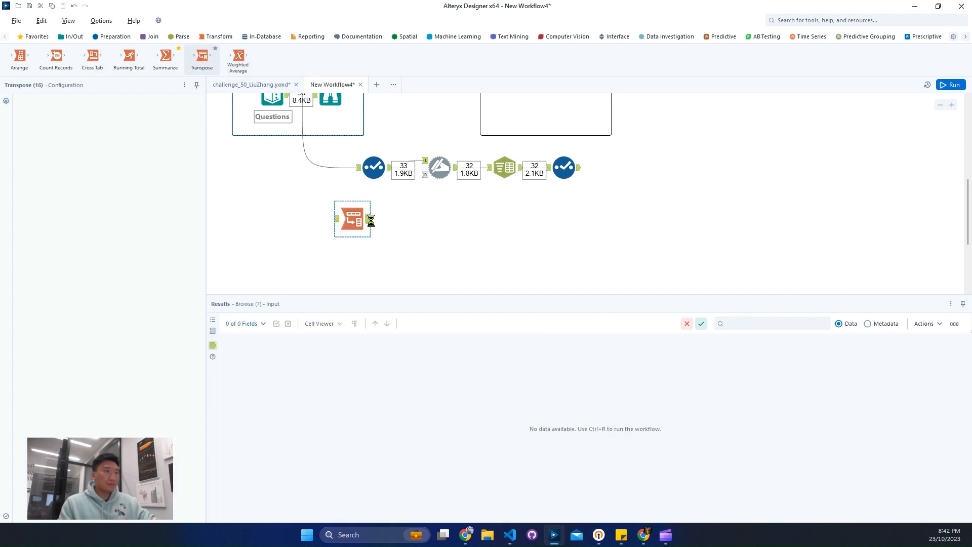
Group the first solution's four tools into a new container, disable it and move it beside the Output box.
scroll(557, 243, "up", 1)
left_click_drag(668, 235, 348, 212)
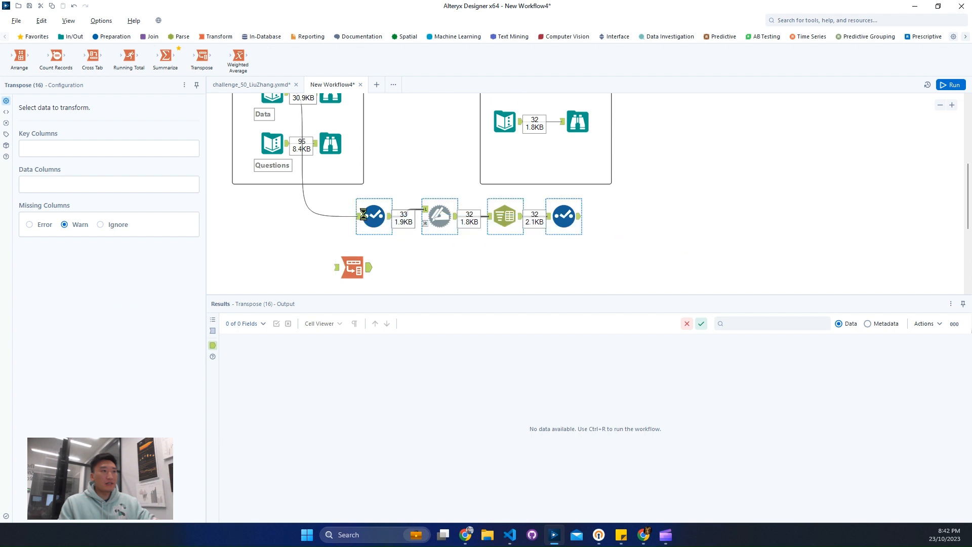
right_click(364, 218)
left_click(410, 304)
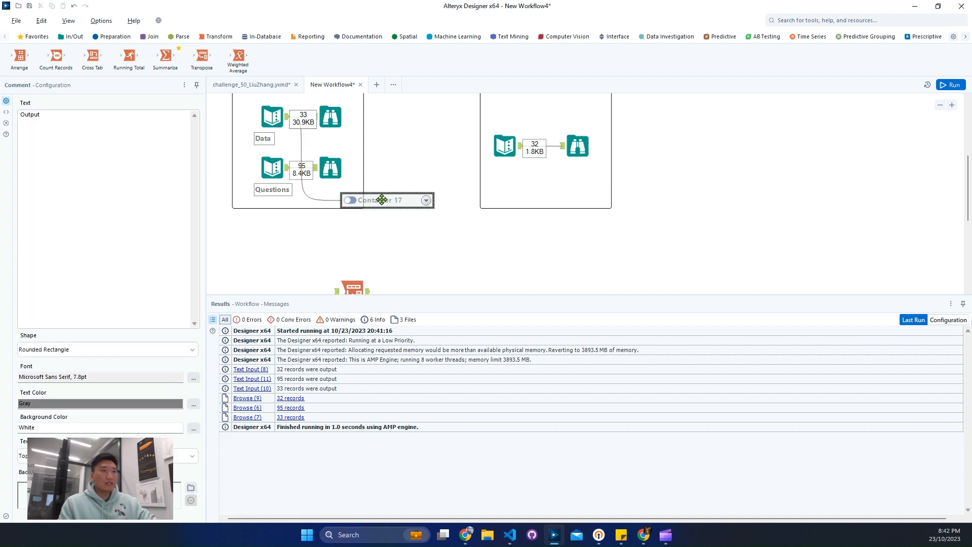
left_click_drag(382, 197, 677, 193)
Reposition the Transpose tool below the Input box, connect the Data Text Input to it and run the workflow.
scroll(430, 265, "down", 1)
left_click_drag(352, 264, 356, 219)
left_click_drag(286, 96, 353, 208)
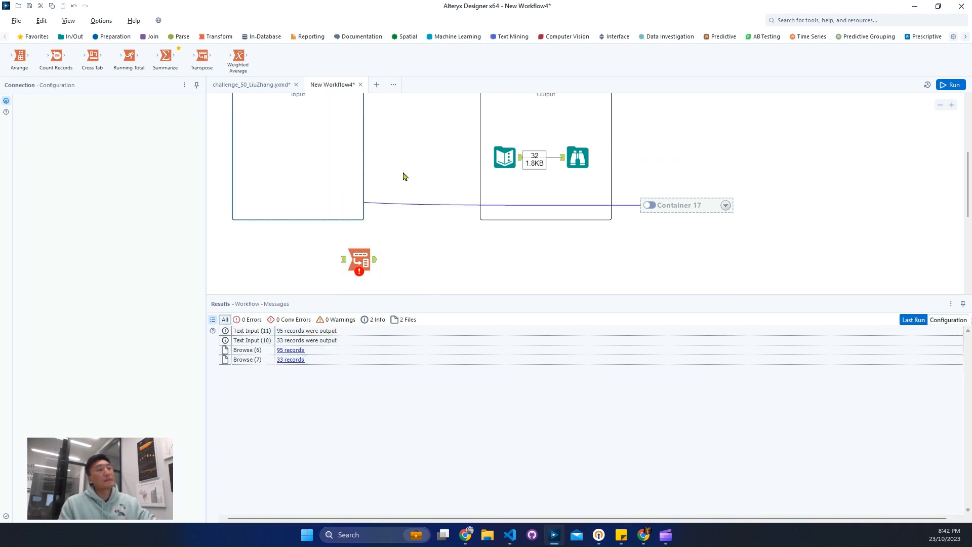
left_click(373, 180)
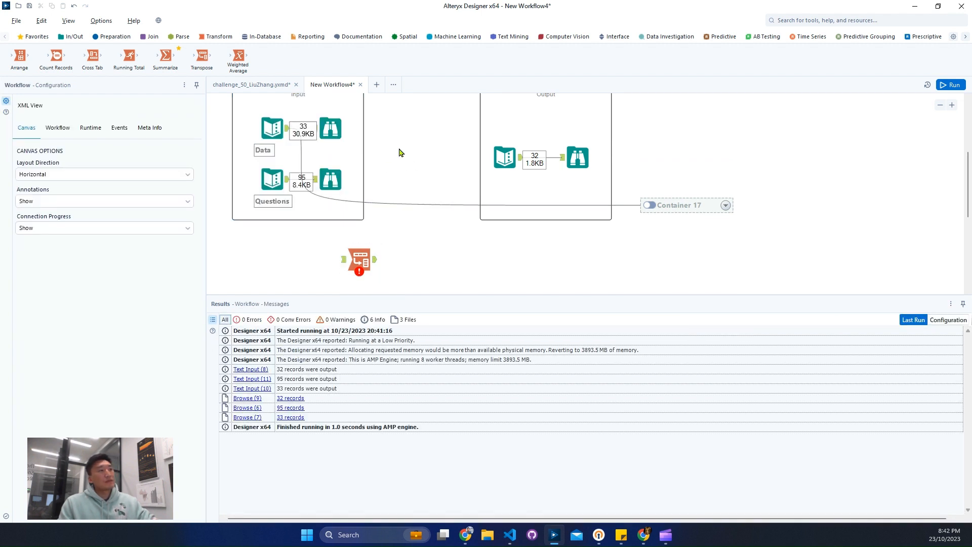
left_click_drag(287, 127, 359, 264)
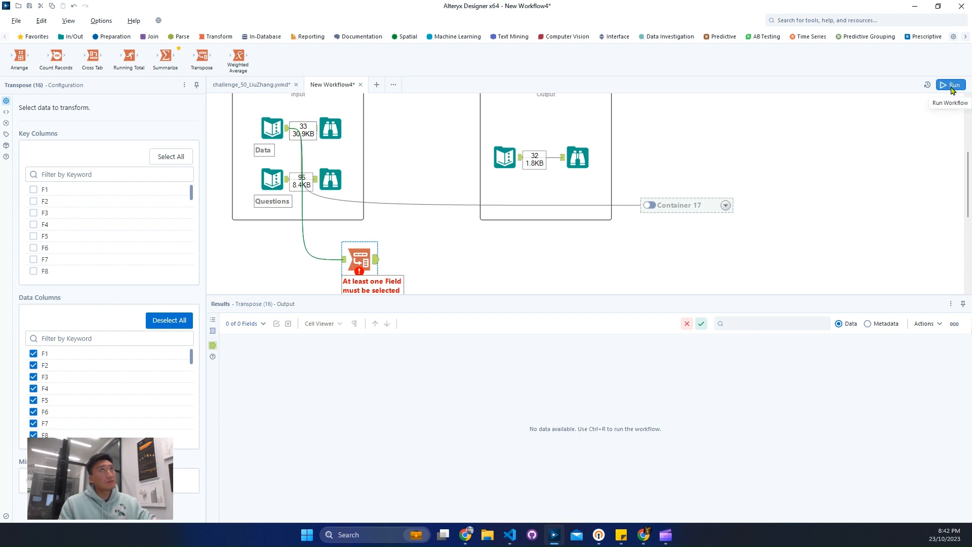
left_click(951, 86)
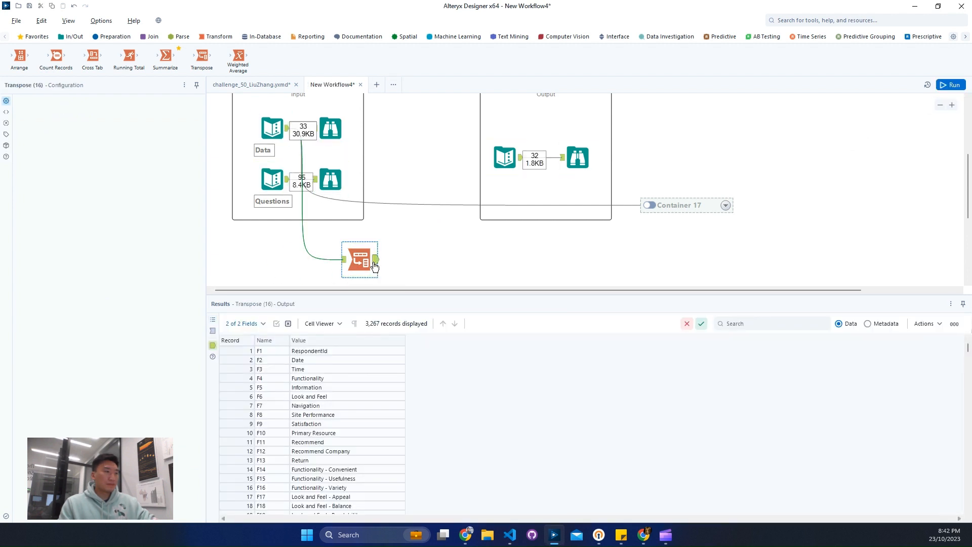
Examine the Column values of the Questions Text Input from the first record to the last.
scroll(324, 248, "down", 3)
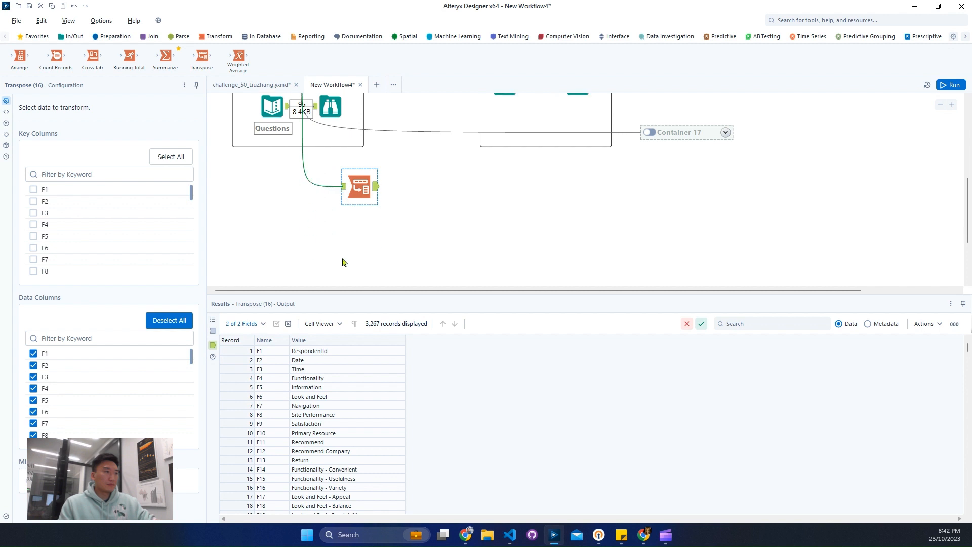
left_click(272, 107)
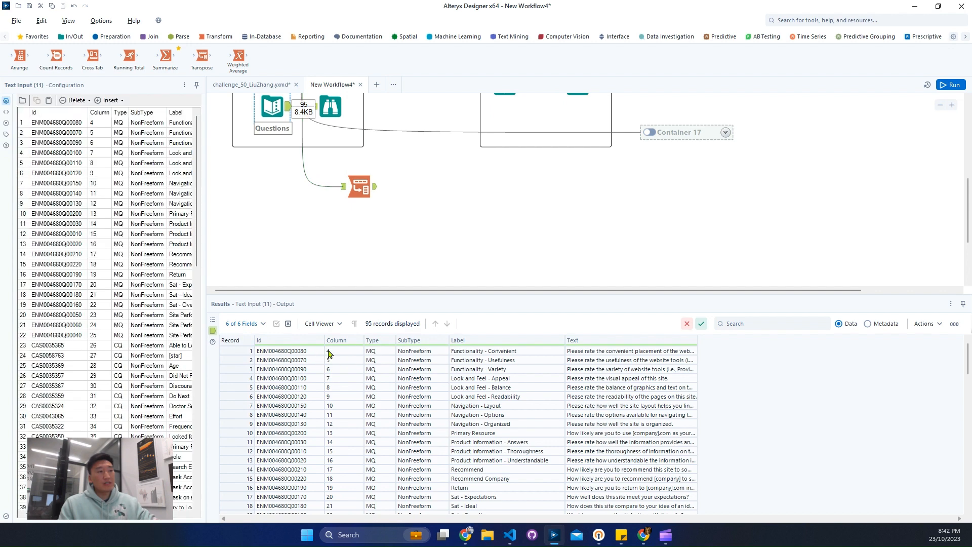
left_click(329, 352)
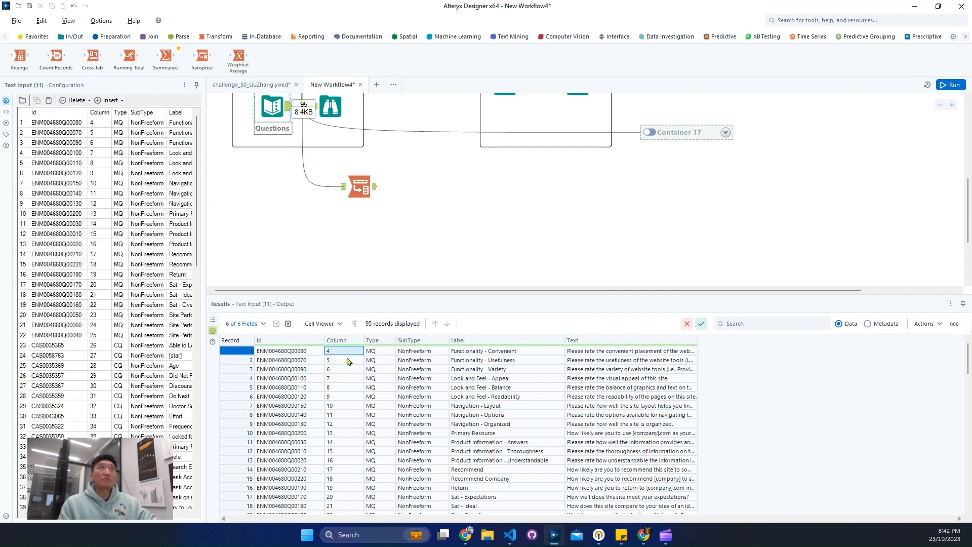
scroll(363, 380, "down", 20)
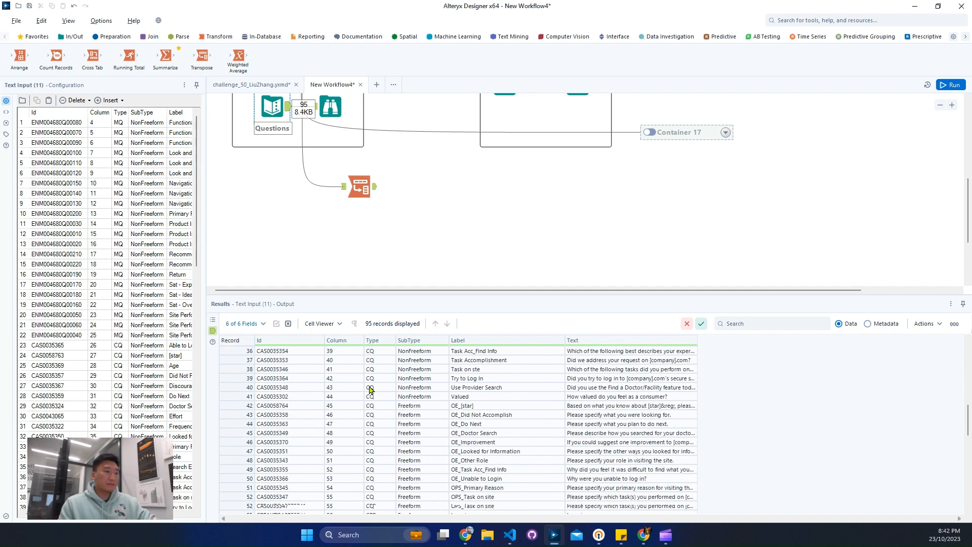
left_click(334, 506)
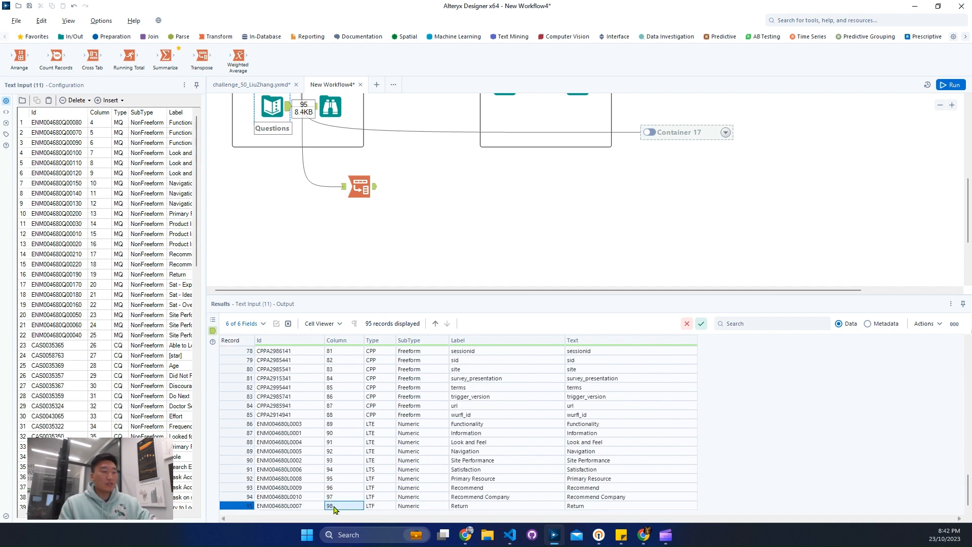
Set F1, F2, F3 and F99 as key columns of the Transpose tool and run the workflow.
left_click(359, 191)
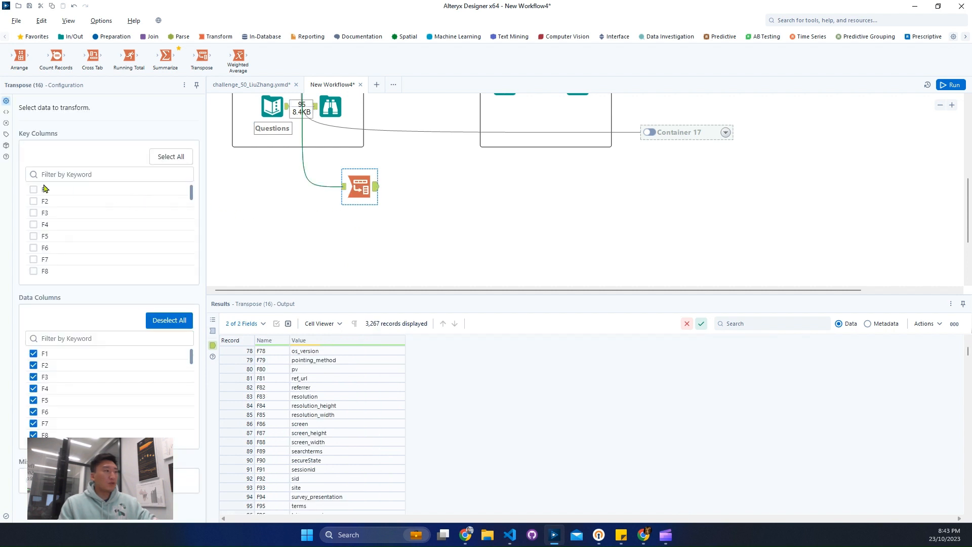
left_click(44, 189)
left_click(44, 201)
left_click(44, 213)
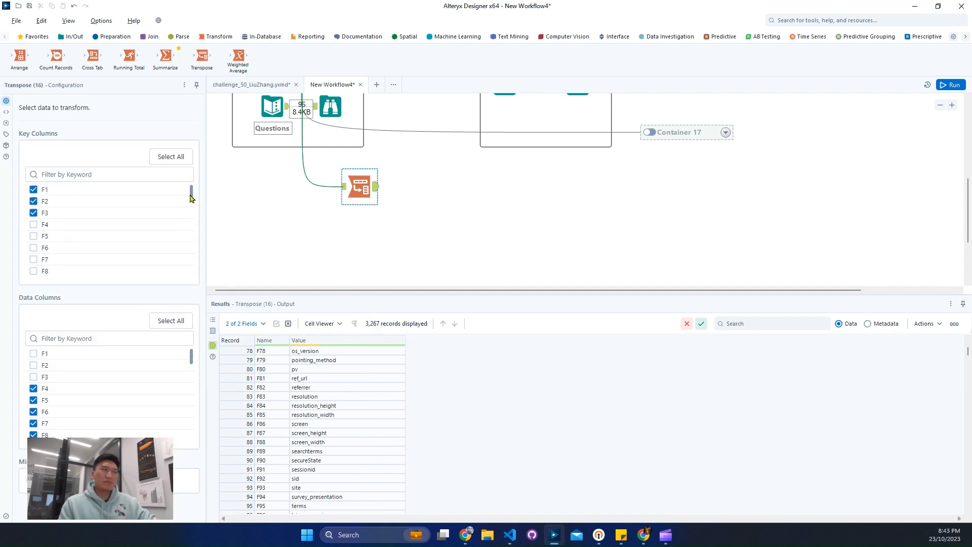
left_click_drag(192, 197, 189, 282)
left_click(34, 270)
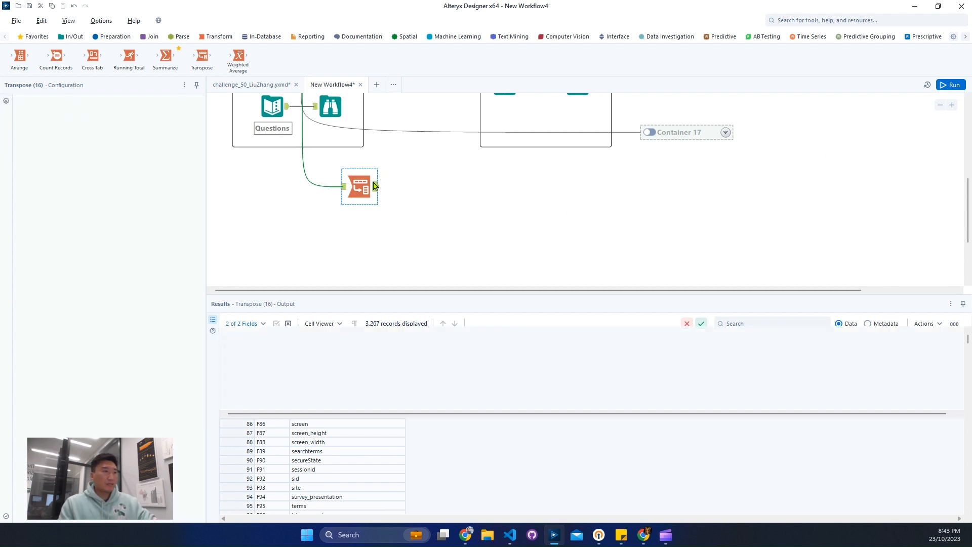
key("ctrl+r")
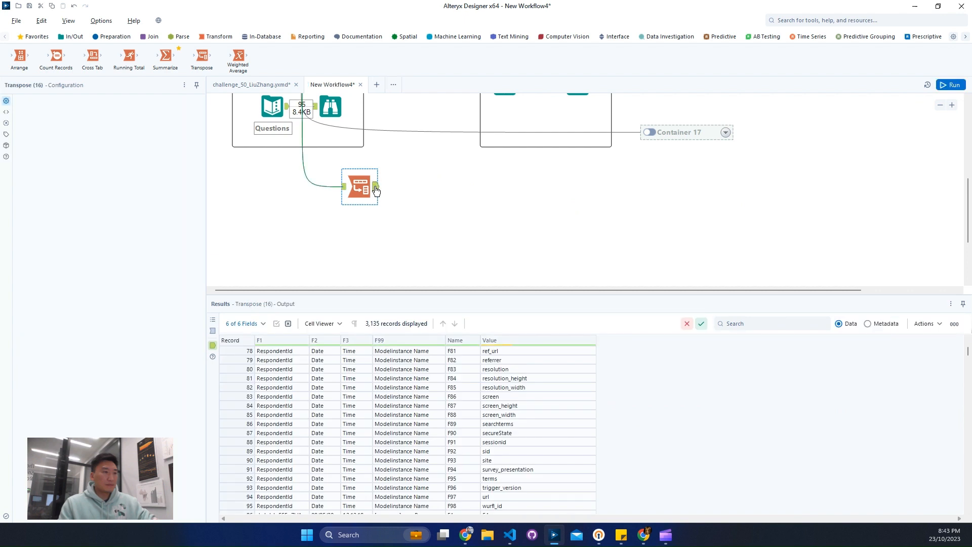
Examine the Transpose output's key columns, field names and values across the records.
left_click_drag(413, 360, 422, 464)
left_click(421, 445)
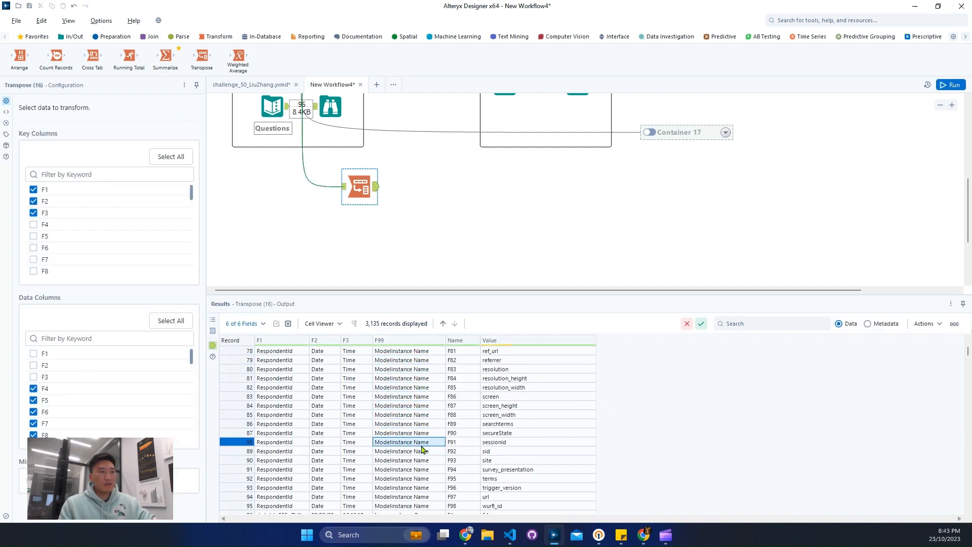
scroll(422, 449, "down", 20)
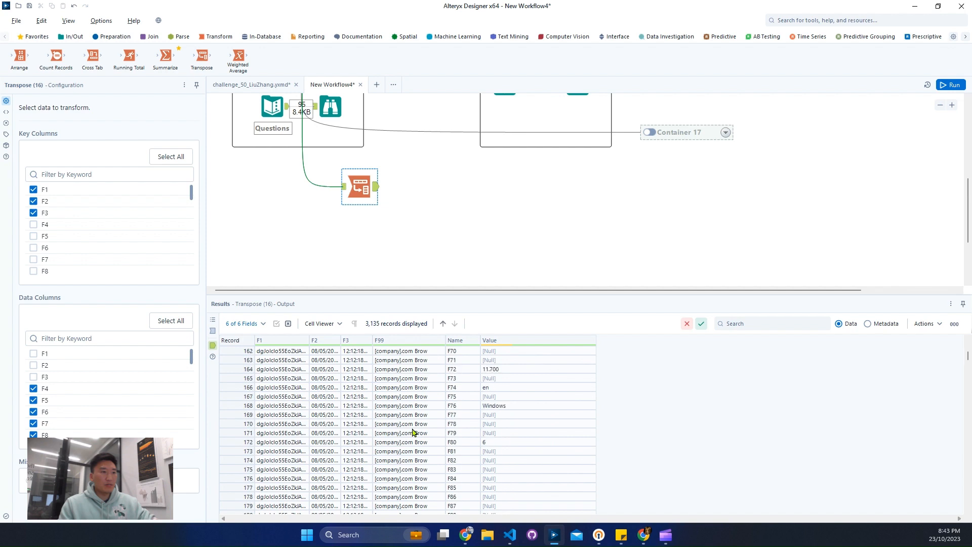
scroll(413, 432, "up", 20)
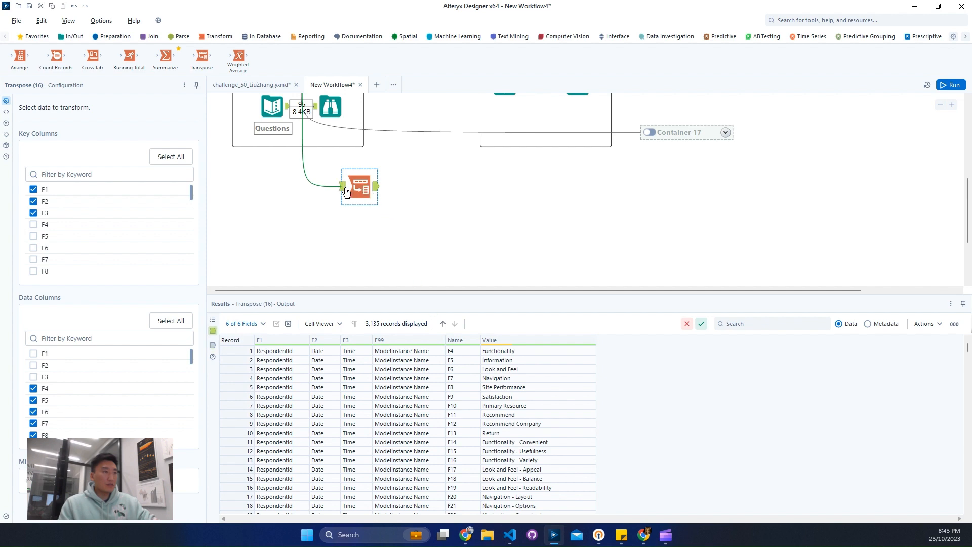
Shift the Transpose tool to leave room before it, and compare the Questions data, expected output and raw survey fields.
left_click_drag(346, 191, 423, 194)
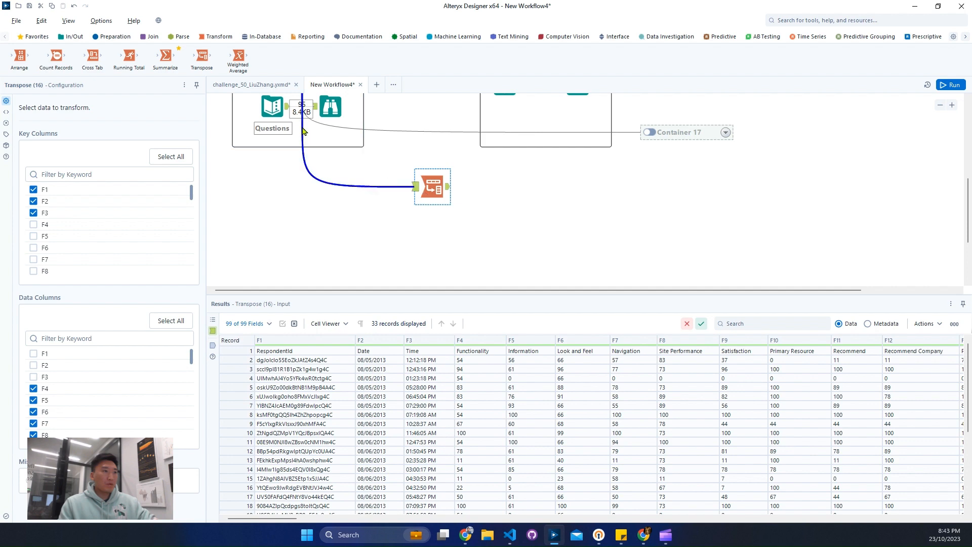
left_click(330, 107)
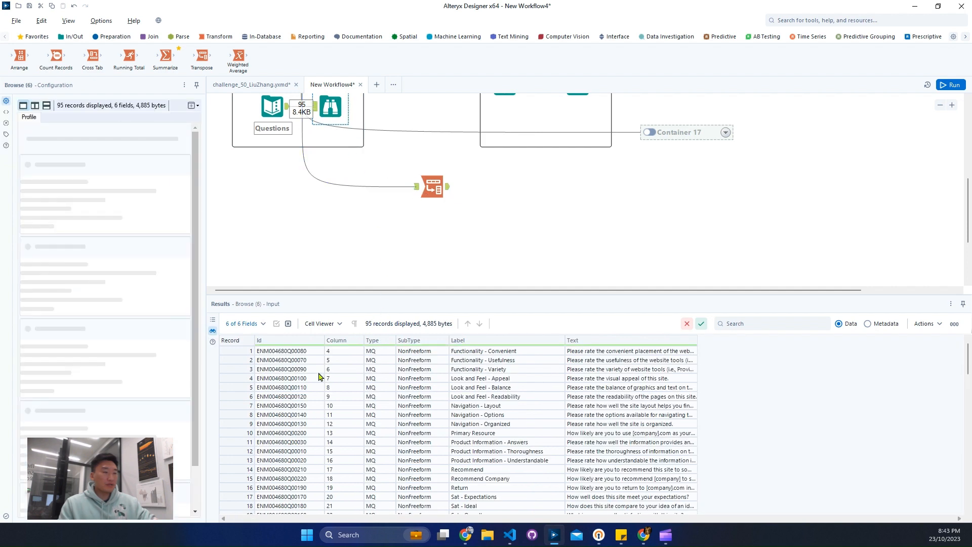
left_click(346, 352)
left_click(298, 351)
scroll(514, 278, "up", 3)
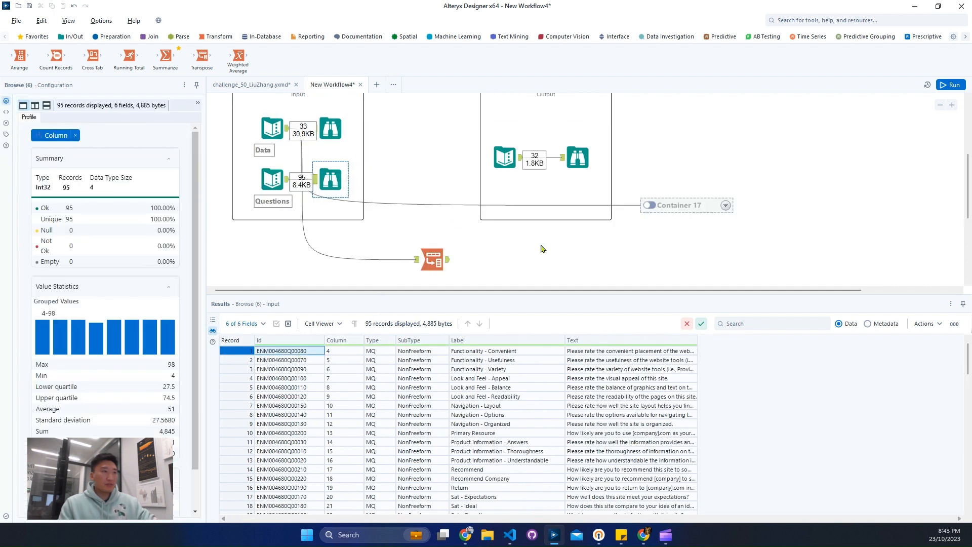
left_click(578, 157)
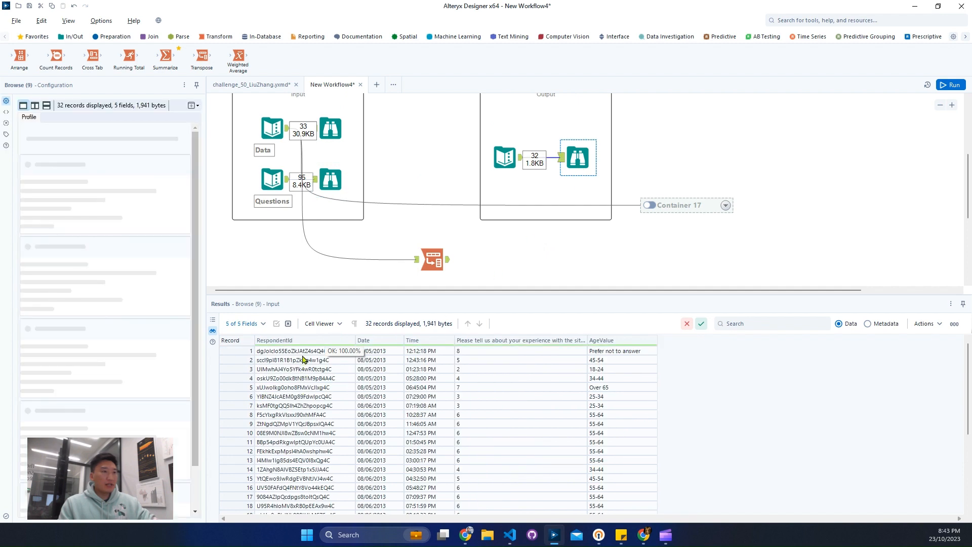
left_click(349, 359)
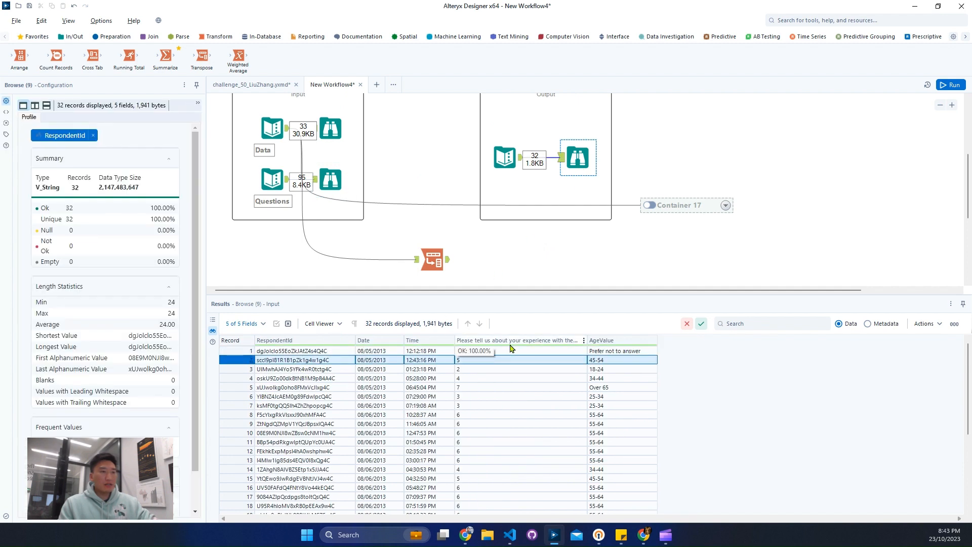
left_click(416, 262)
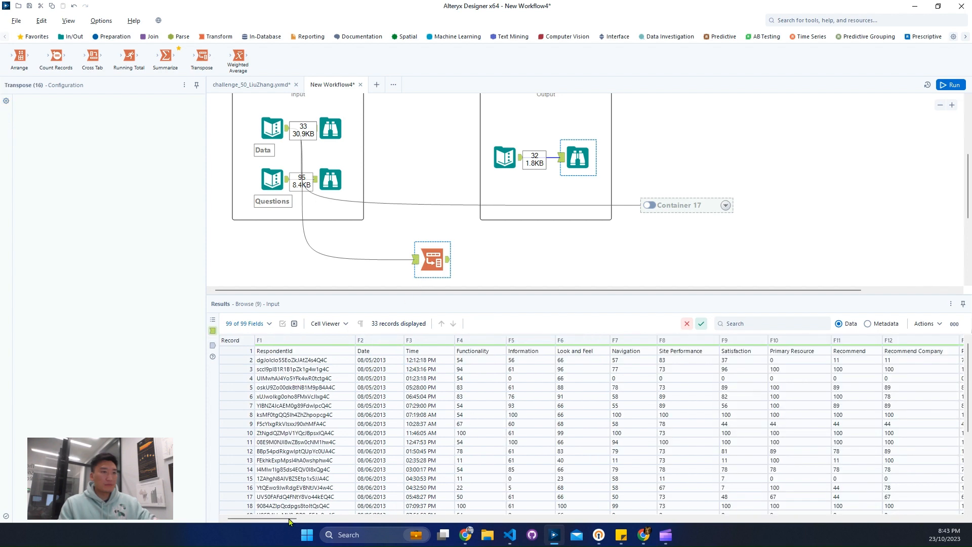
left_click_drag(288, 518, 309, 519)
left_click_drag(401, 521, 288, 522)
Insert a Dynamic Rename tool on the connection between the Data Text Input and the Transpose tool.
left_click(829, 18)
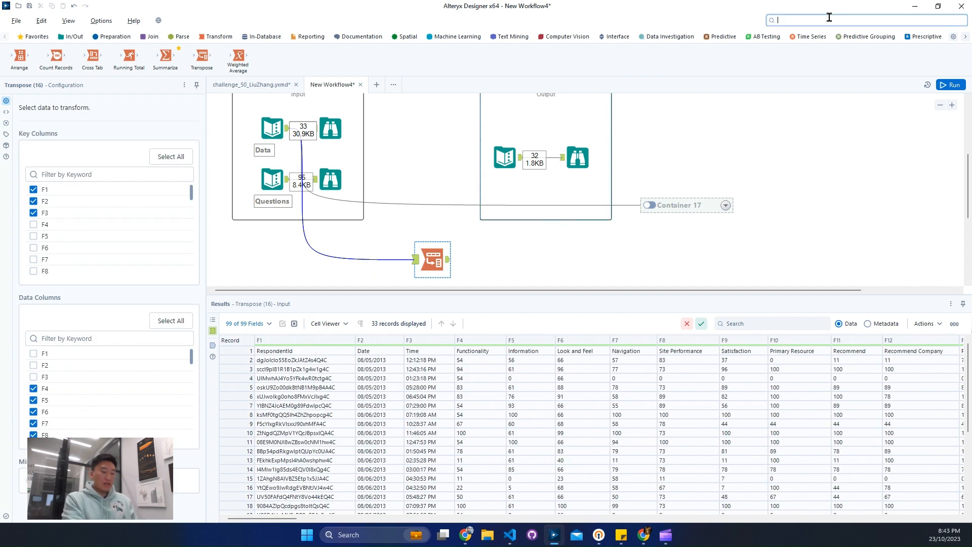
type("dyn")
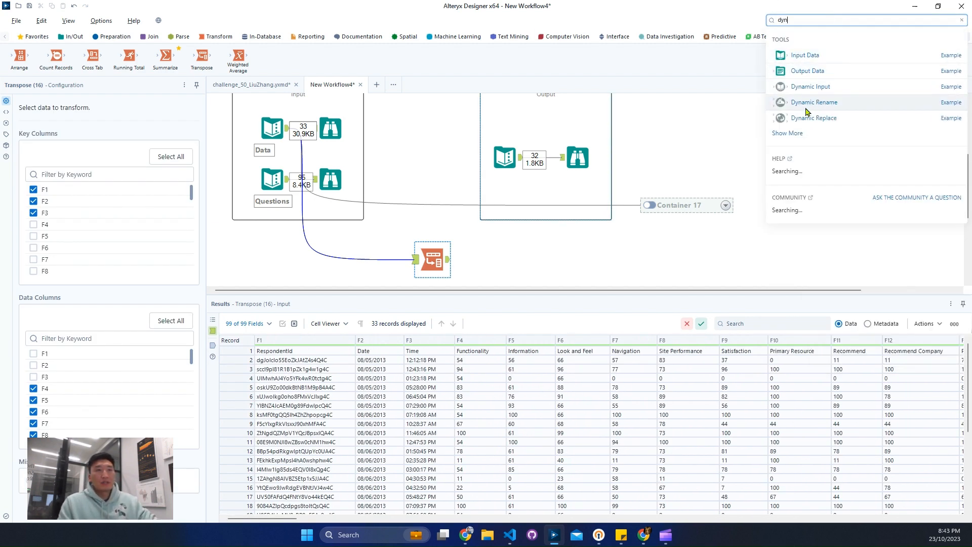
left_click_drag(831, 102, 384, 266)
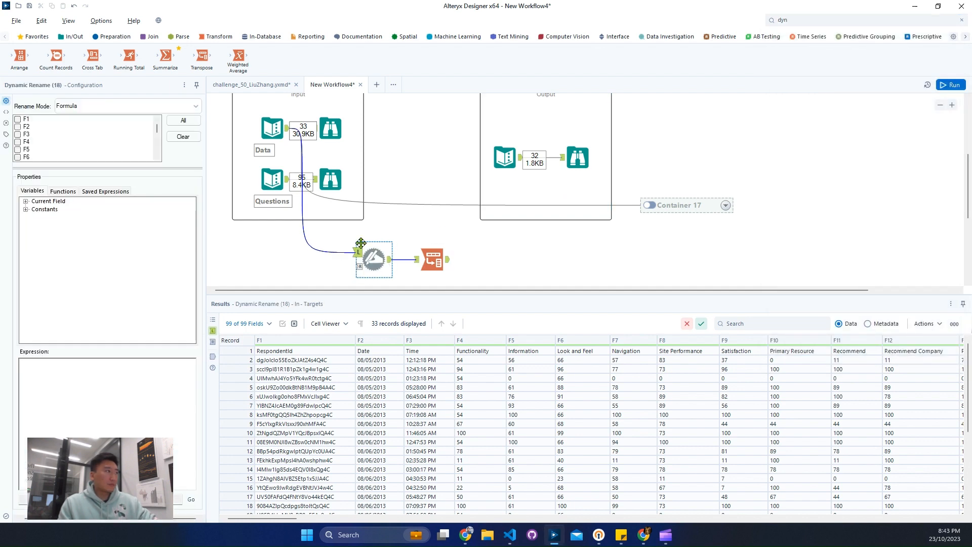
Set the Dynamic Rename to Take Field Names from First Row of Data for all fields, and check F99's header value.
left_click(17, 118)
left_click(17, 126)
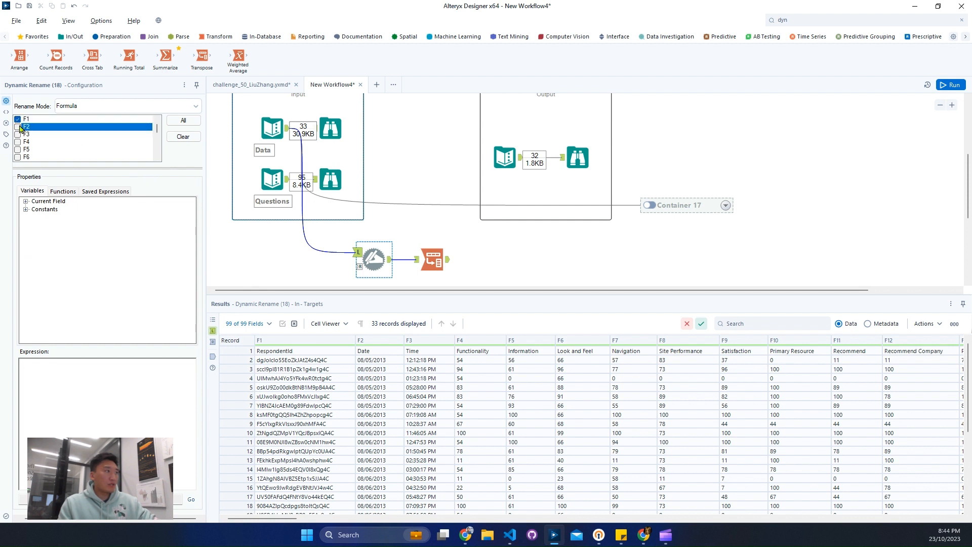
left_click(20, 134)
left_click_drag(157, 135, 147, 180)
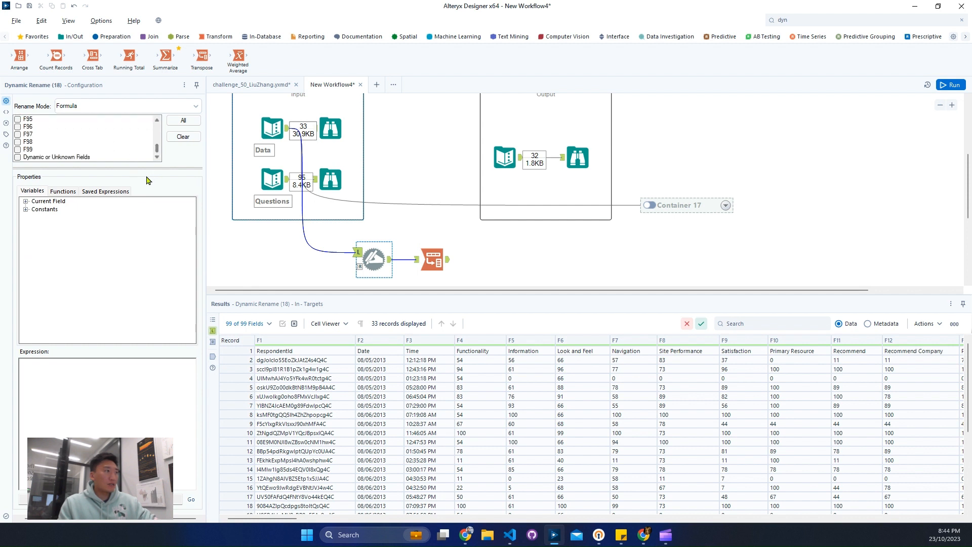
left_click(18, 150)
left_click(155, 108)
left_click(137, 147)
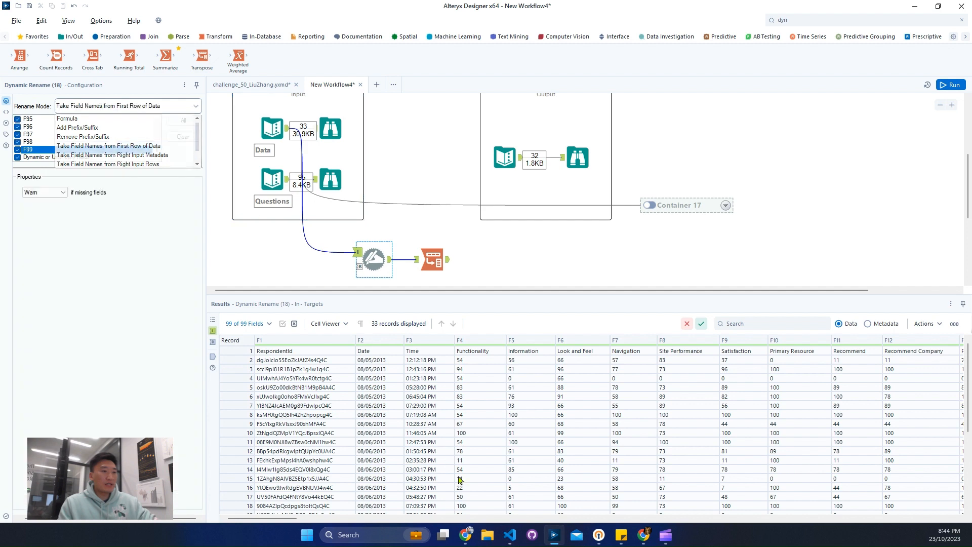
left_click_drag(263, 518, 948, 514)
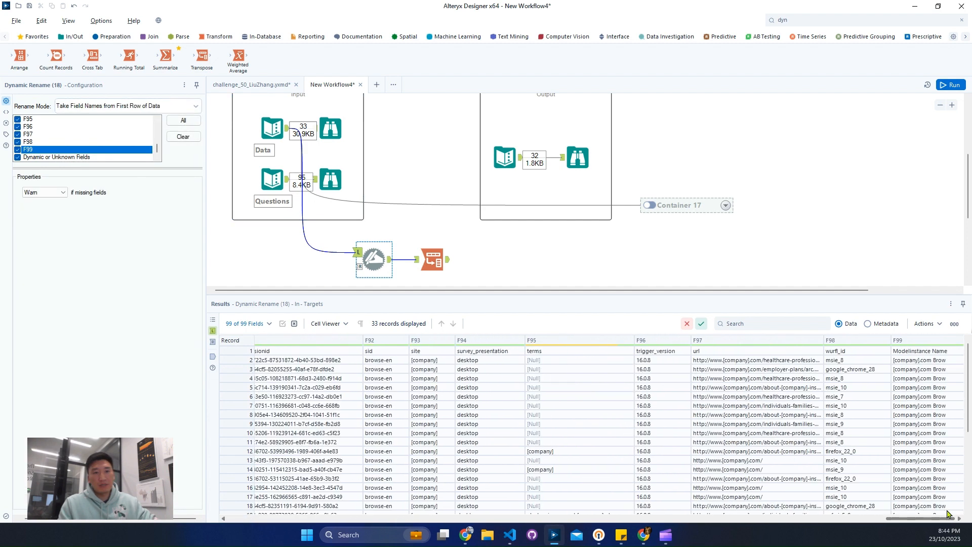
left_click(927, 352)
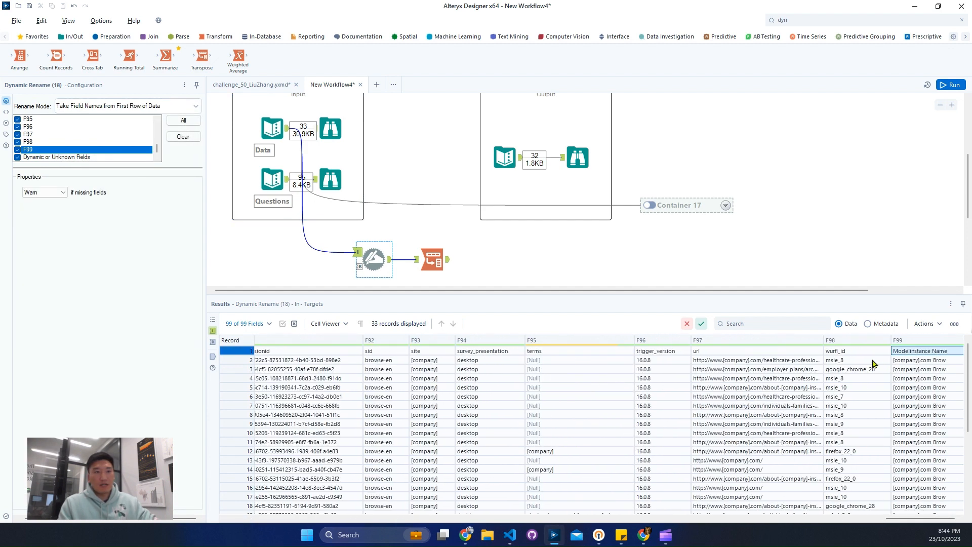
Run the workflow and compare the Transpose output with the data entering the Dynamic Rename tool.
left_click(954, 85)
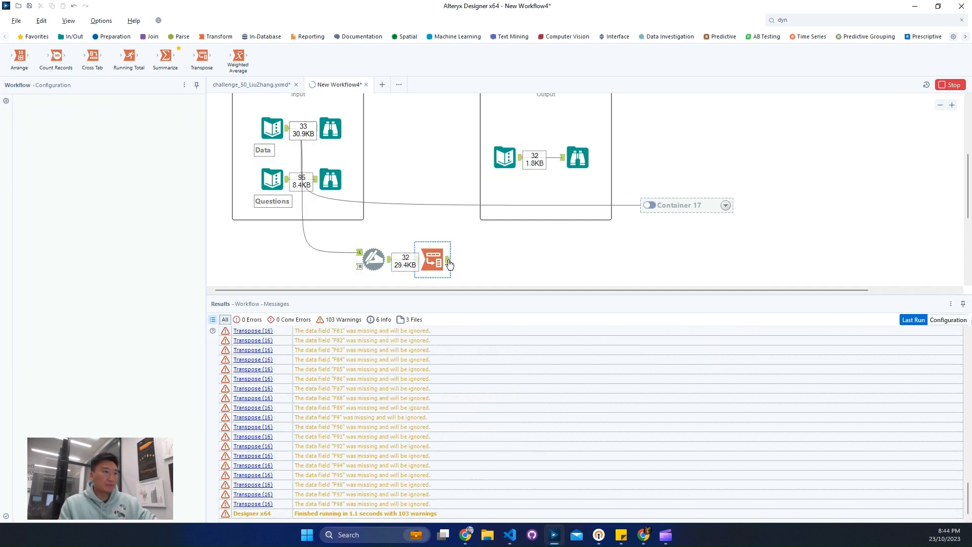
left_click(448, 260)
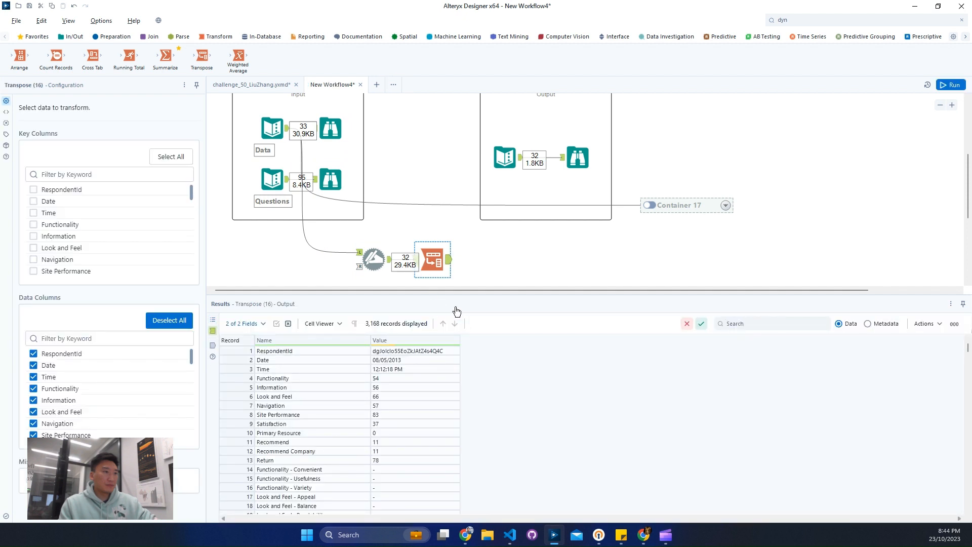
left_click(419, 262)
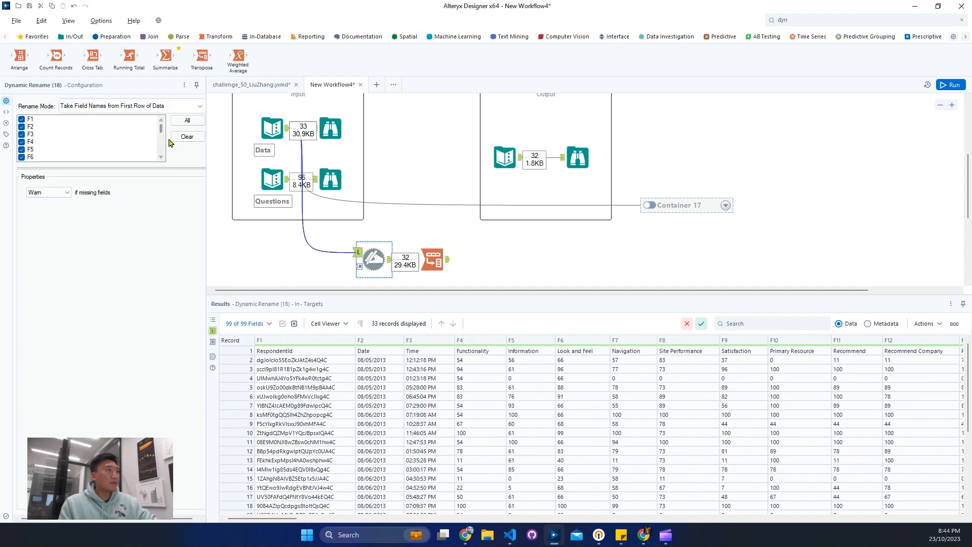
Limit the Dynamic Rename to fields F1, F2, F3 and F99, and run the workflow.
left_click(173, 140)
left_click(22, 121)
left_click(22, 128)
left_click(23, 134)
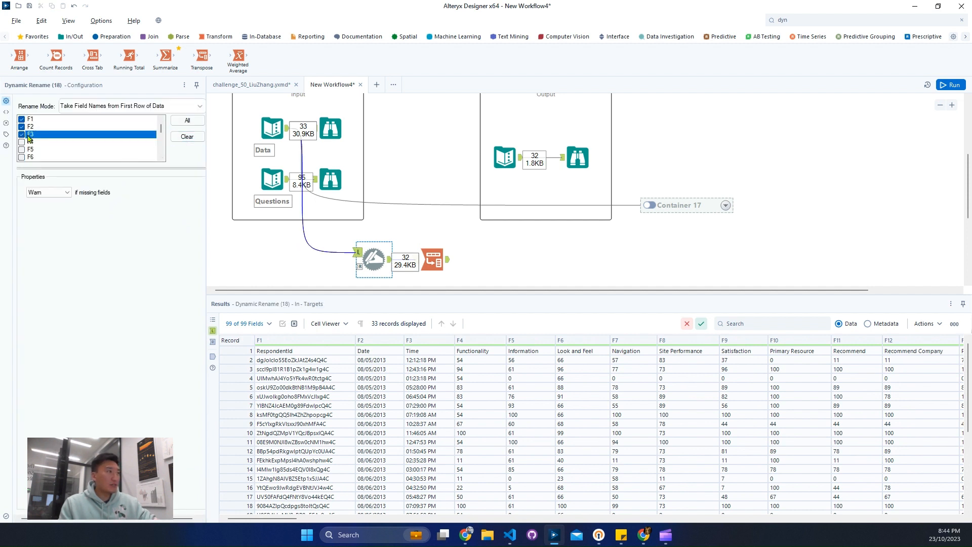
left_click_drag(157, 129, 163, 159)
left_click(32, 151)
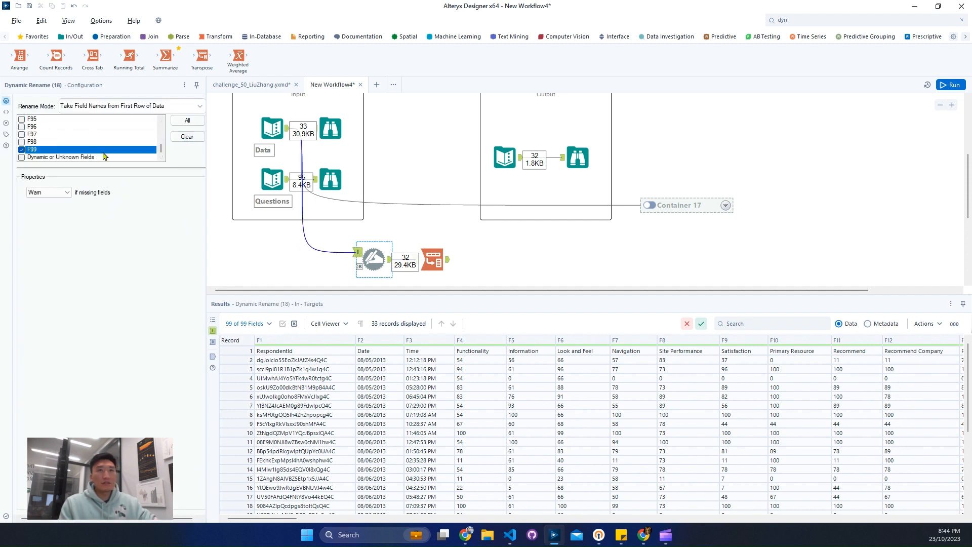
left_click(820, 128)
key("ctrl+r")
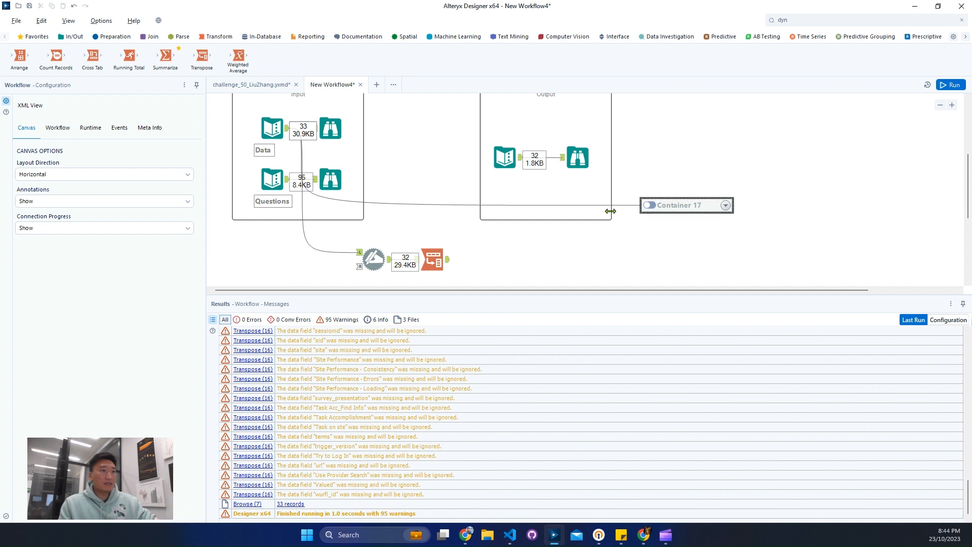
Set the Transpose key columns to RespondentId, Date, Time and ModelInstance Name, and run the workflow.
left_click(421, 261)
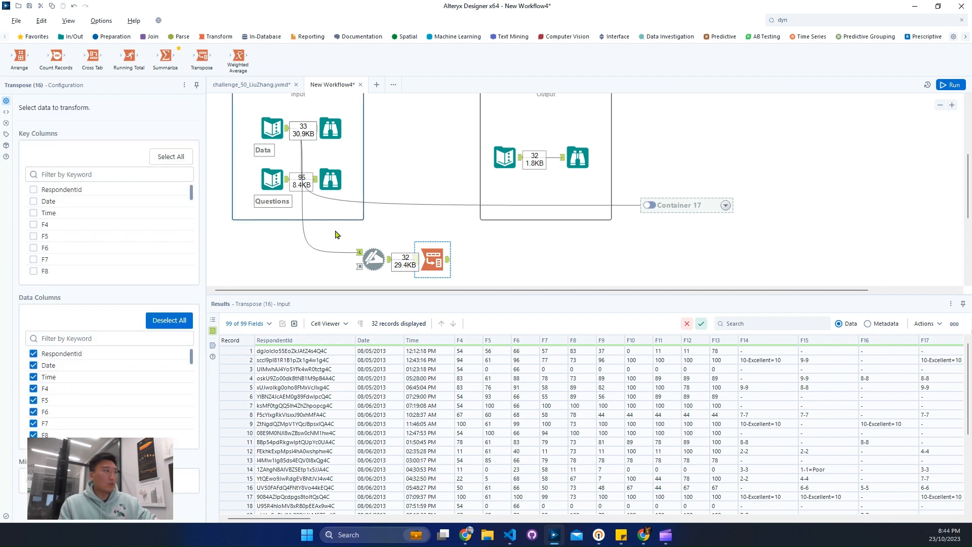
left_click(51, 190)
left_click(49, 202)
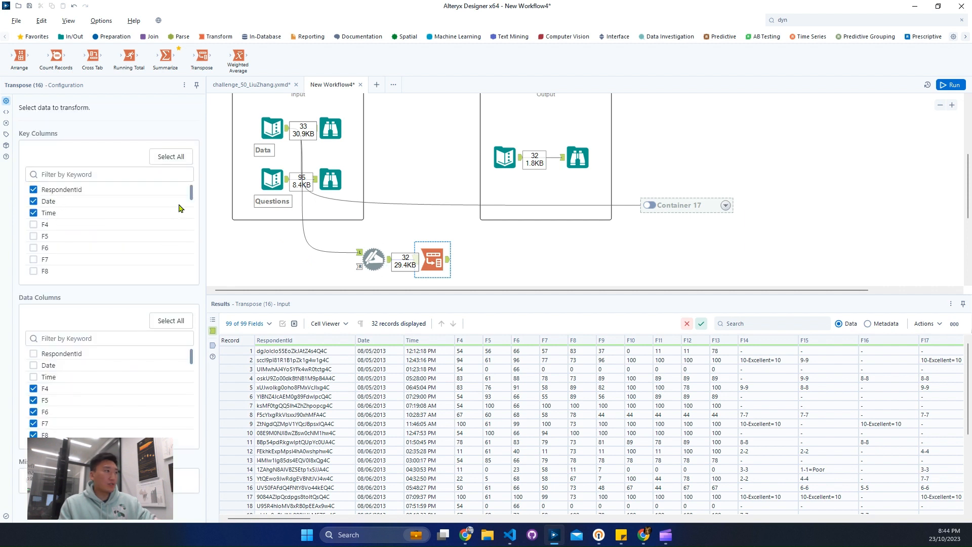
left_click_drag(191, 195, 185, 288)
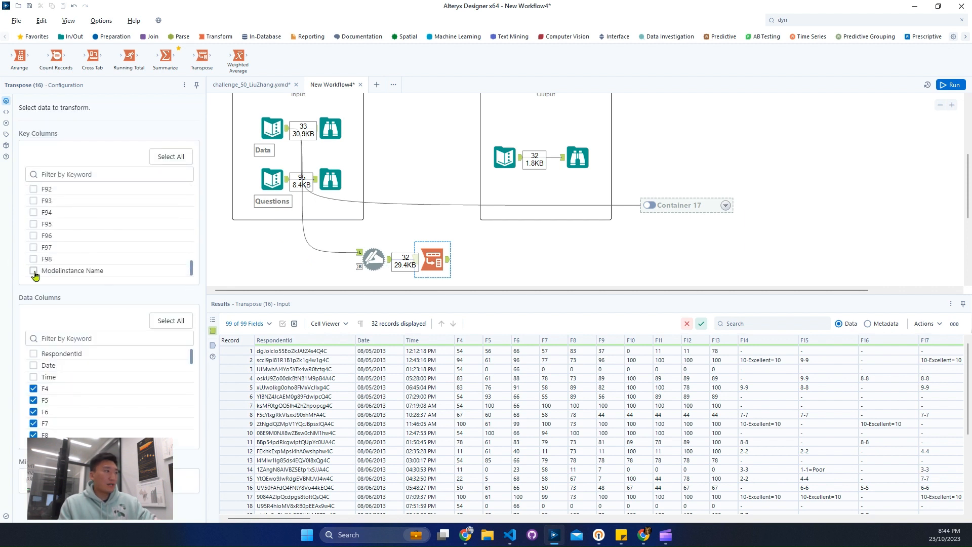
left_click(951, 84)
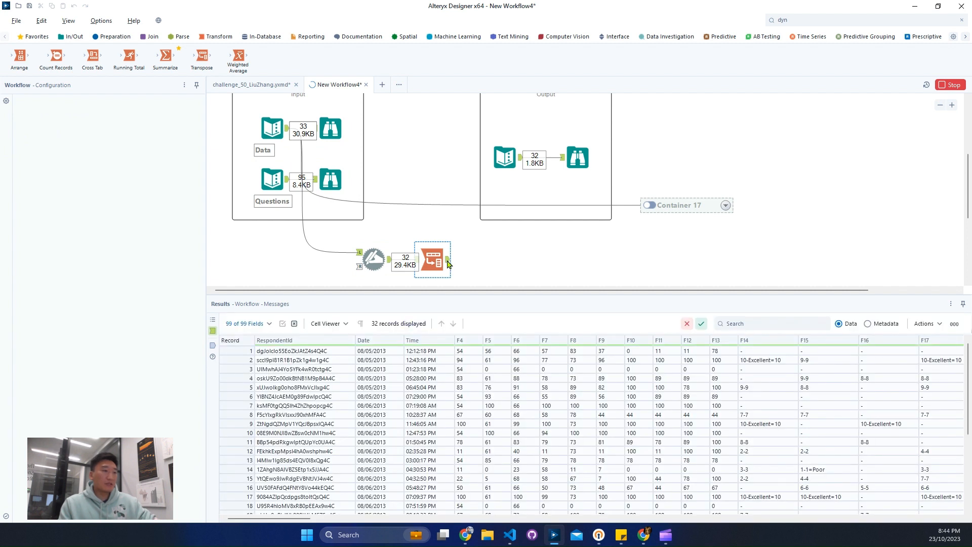
Examine the Transpose output and compare it with the data entering and leaving the Dynamic Rename tool.
left_click(448, 261)
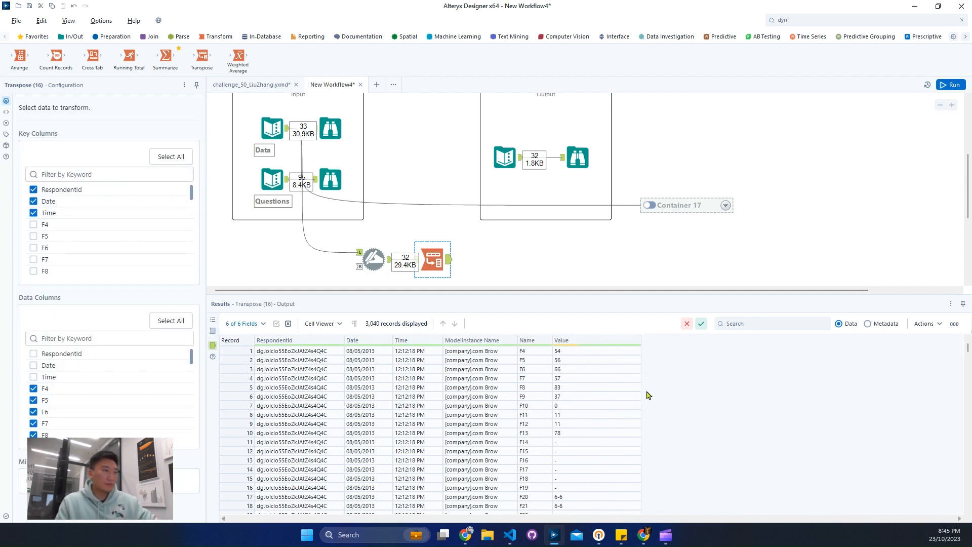
left_click(330, 354)
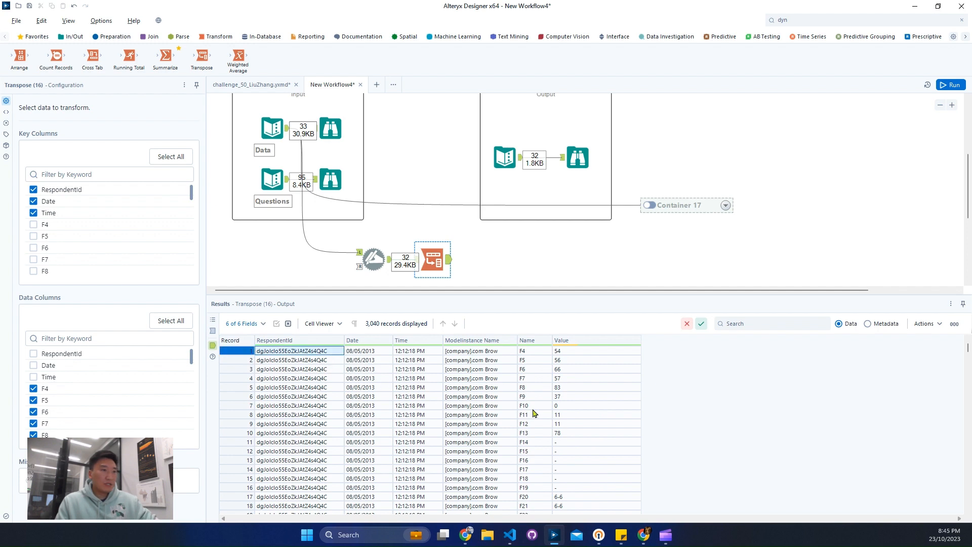
scroll(535, 413, "down", 10)
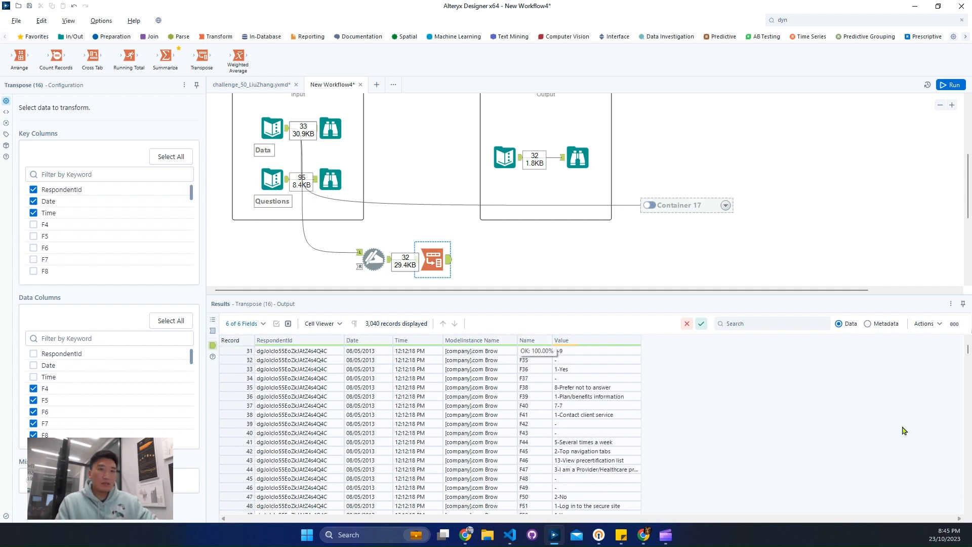
mouse_move(967, 359)
left_mouse_down()
mouse_move(958, 515)
mouse_move(966, 347)
left_mouse_up()
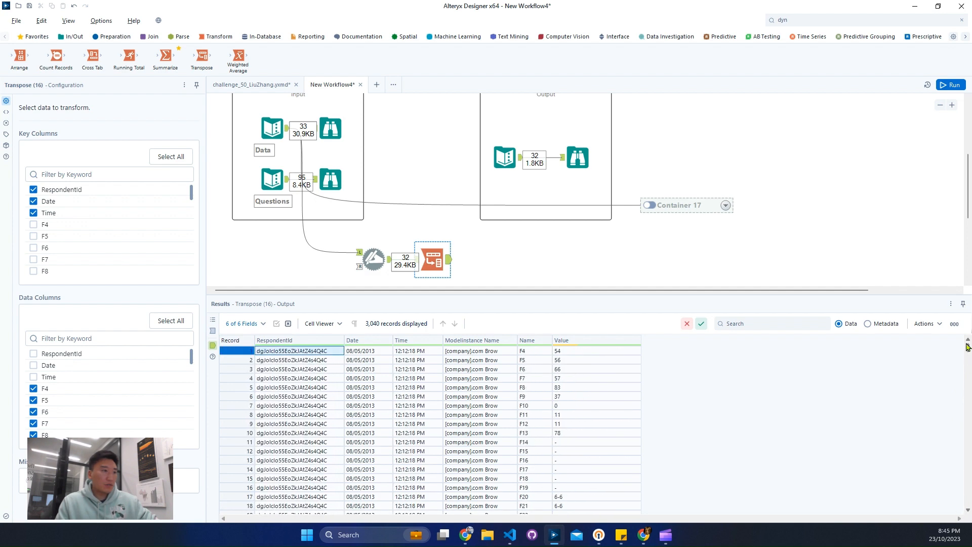
left_click(417, 260)
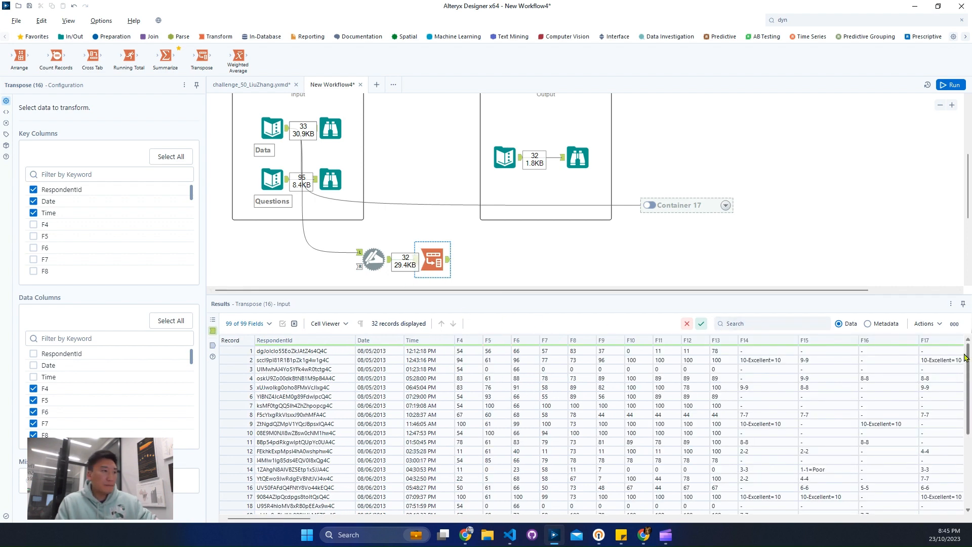
left_click(388, 262)
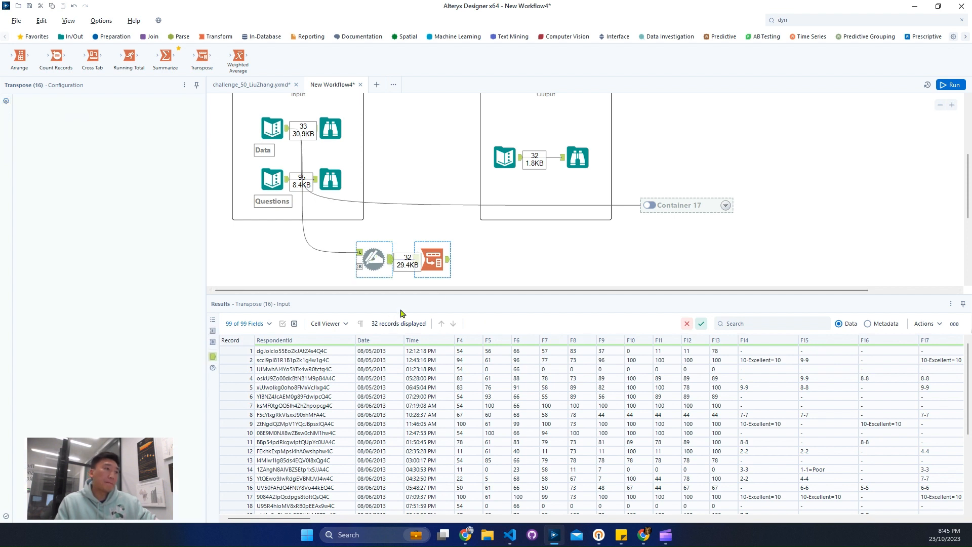
left_click(361, 255)
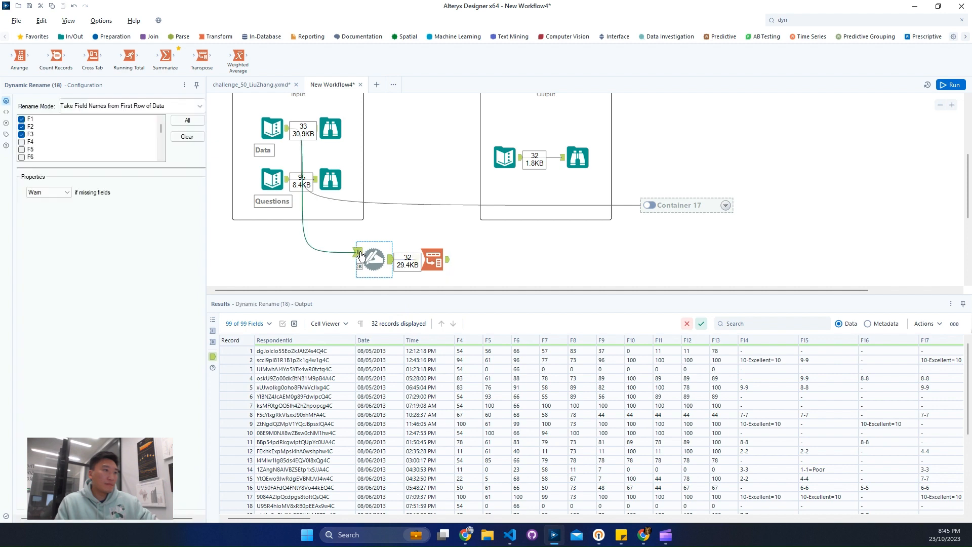
left_click(361, 255)
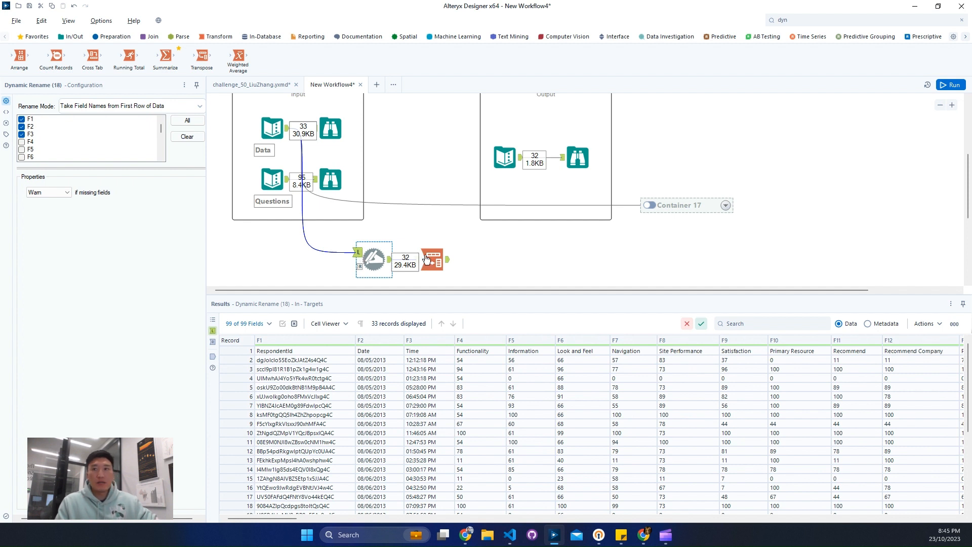
Delete the Dynamic Rename and Transpose tools from the workflow.
left_click(359, 265)
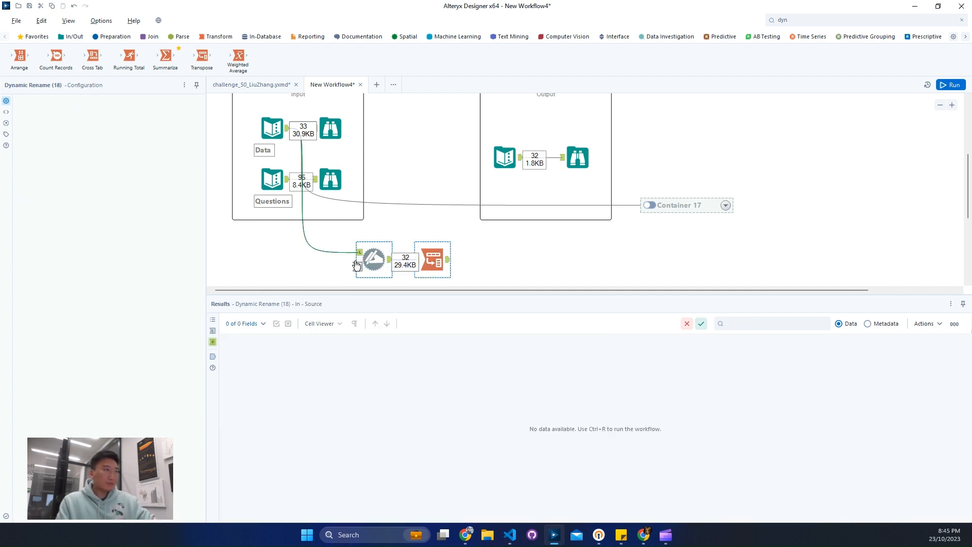
key("ctrl+r")
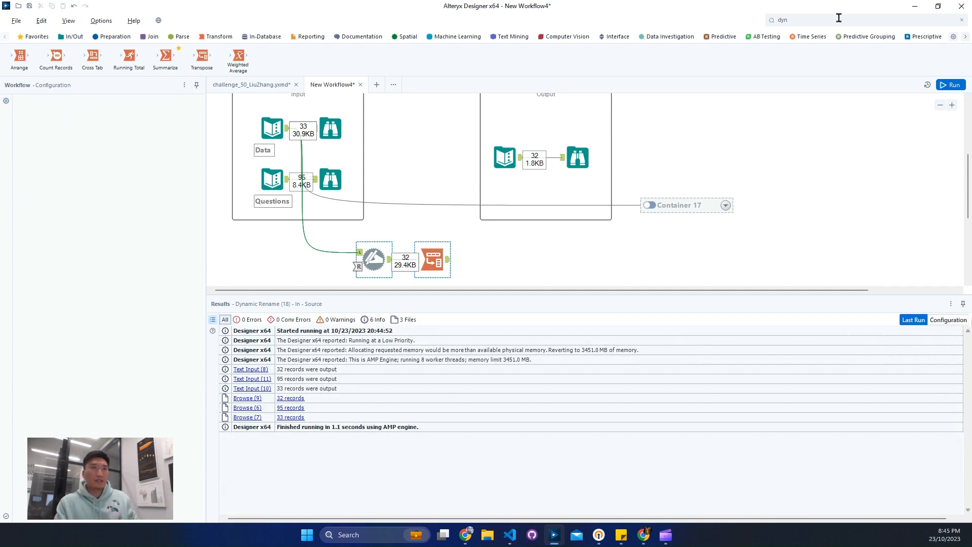
key("Delete")
Add a Record ID tool below the input container, connected to the Data Text Input.
left_click(839, 19)
type("rec")
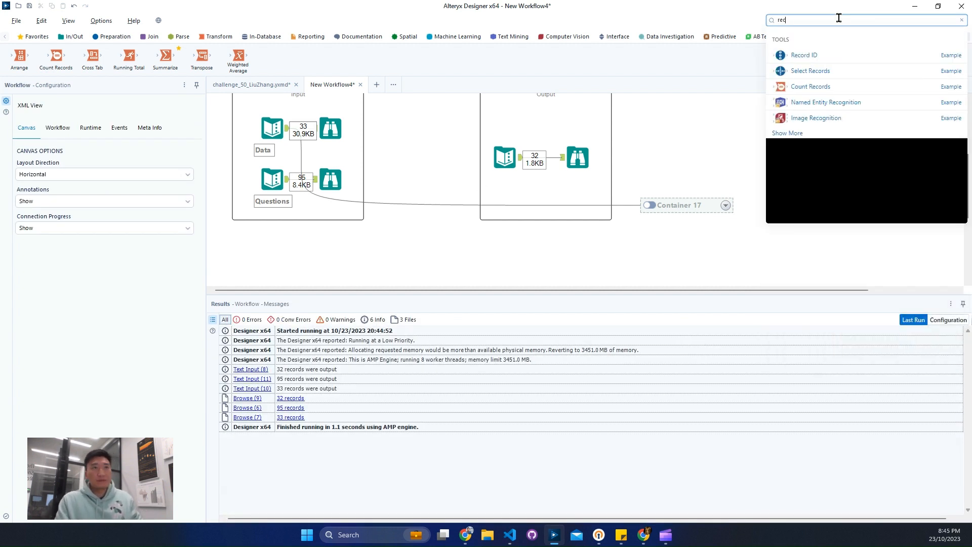
type("o")
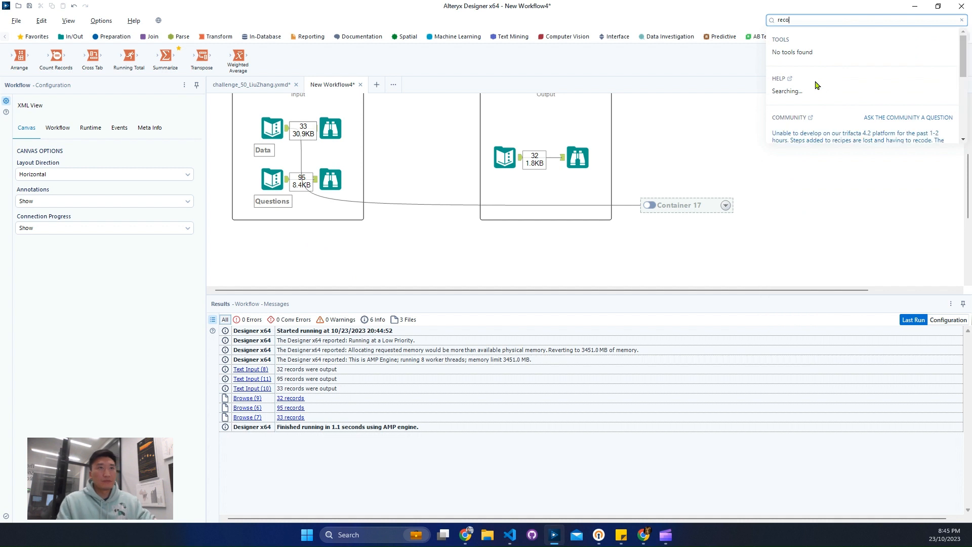
left_click_drag(806, 57, 373, 251)
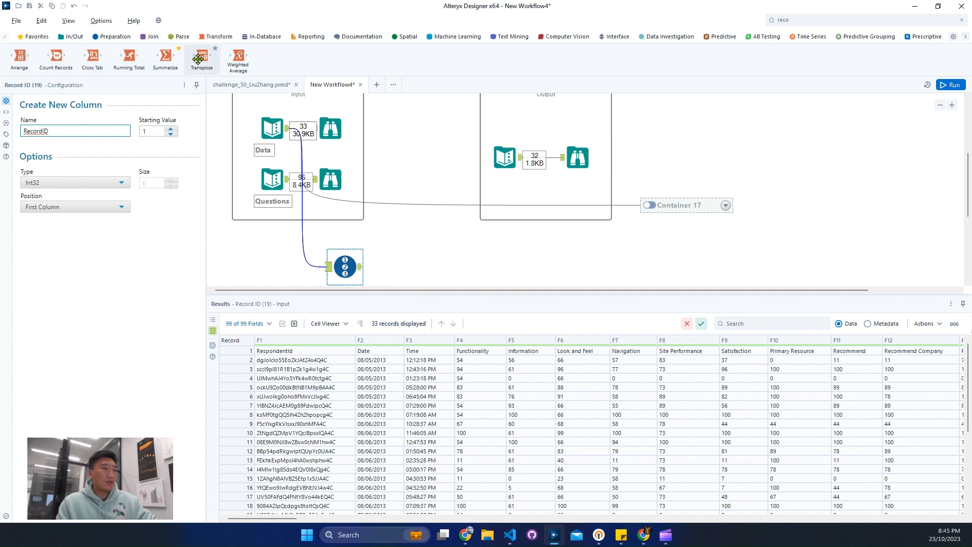
Add a Transpose tool after the Record ID tool with RecordID as the key column, and run the workflow.
left_click_drag(202, 60, 423, 266)
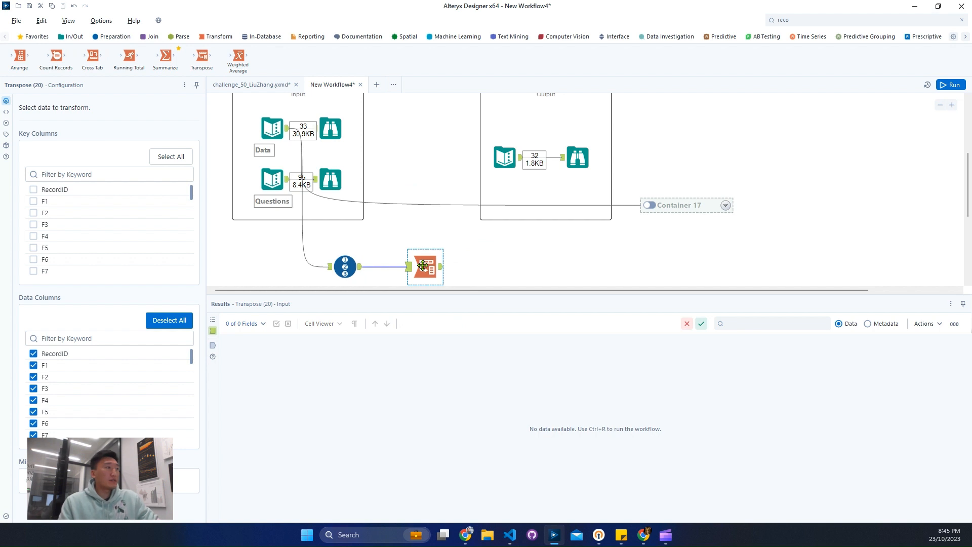
left_click(57, 192)
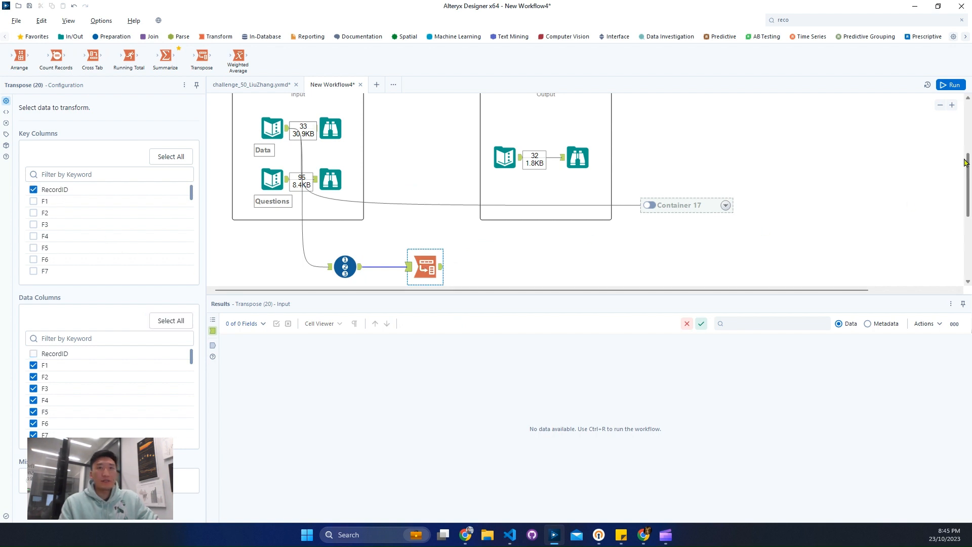
left_click(951, 85)
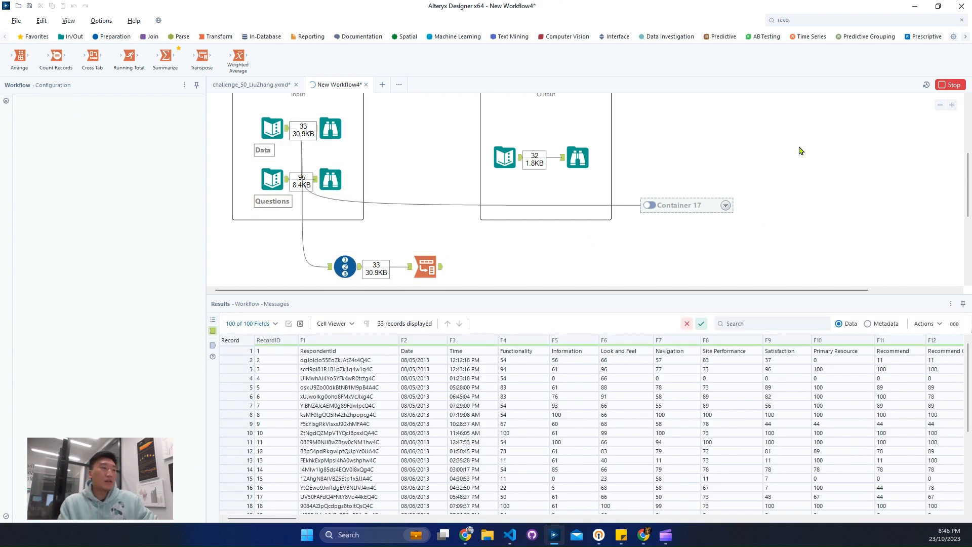
Compare the new Transpose tool's output with its input, focusing on the header record.
left_click(425, 267)
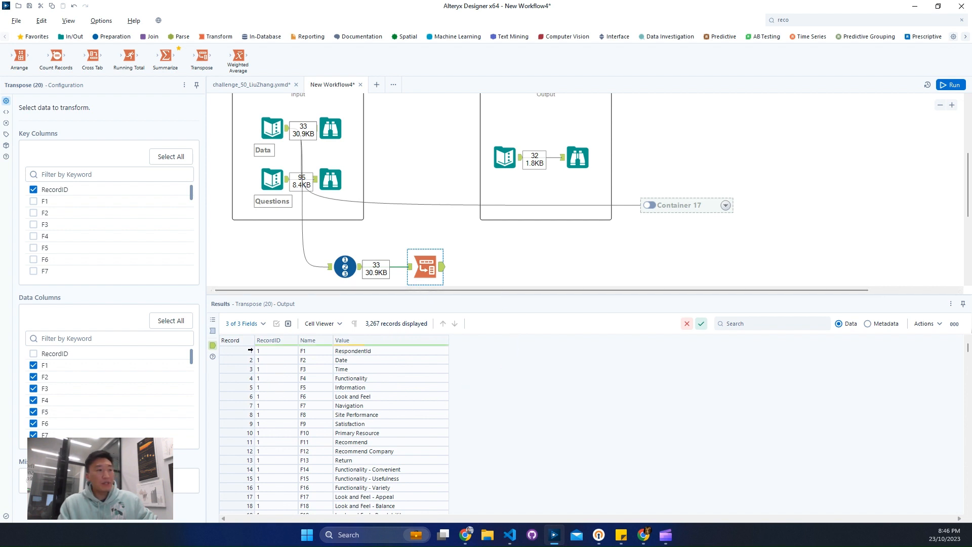
scroll(327, 406, "down", 3)
scroll(329, 407, "up", 3)
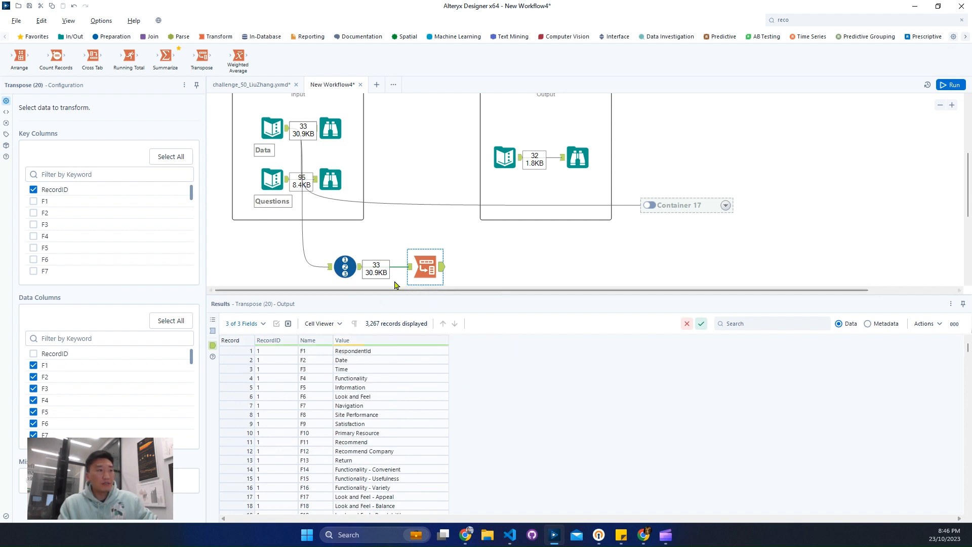
left_click(242, 353)
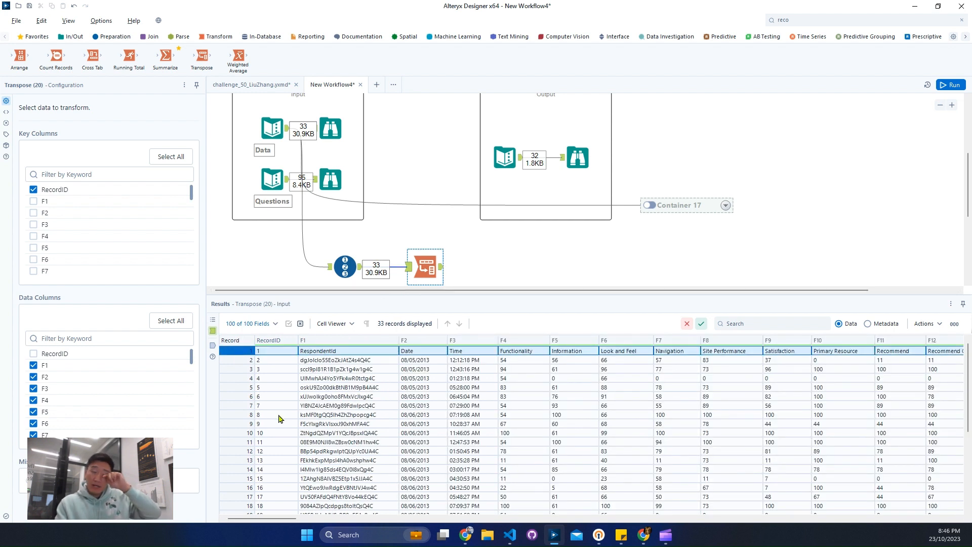
left_click(441, 268)
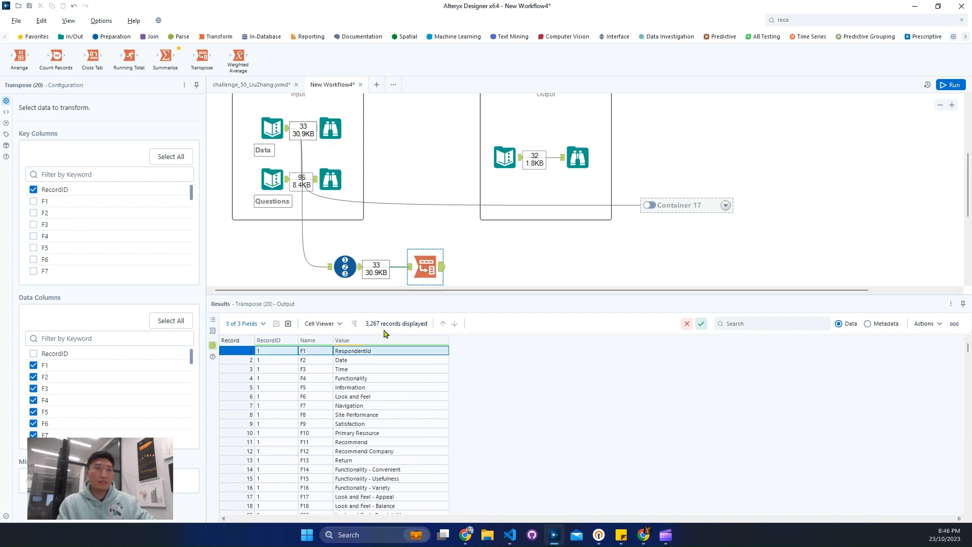
Add a Filter tool after the Transpose with the basic condition RecordID = 1, and run the workflow.
left_click(802, 19)
type("fil")
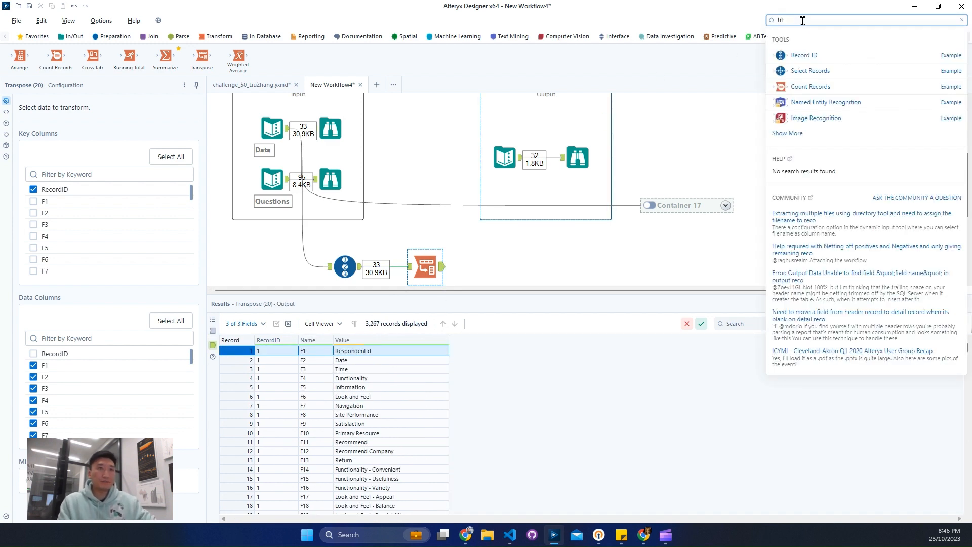
left_click_drag(797, 71, 508, 270)
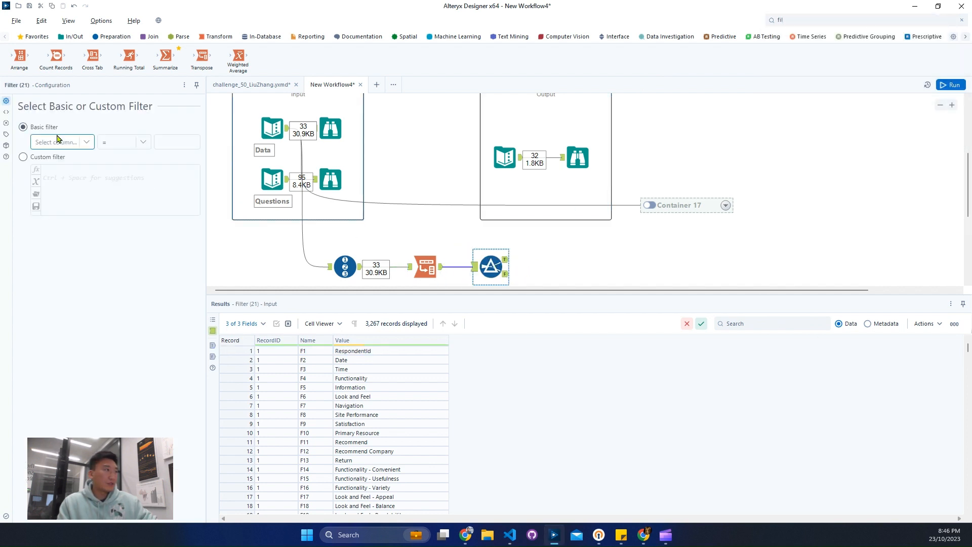
left_click(57, 142)
left_click(48, 154)
left_click(164, 142)
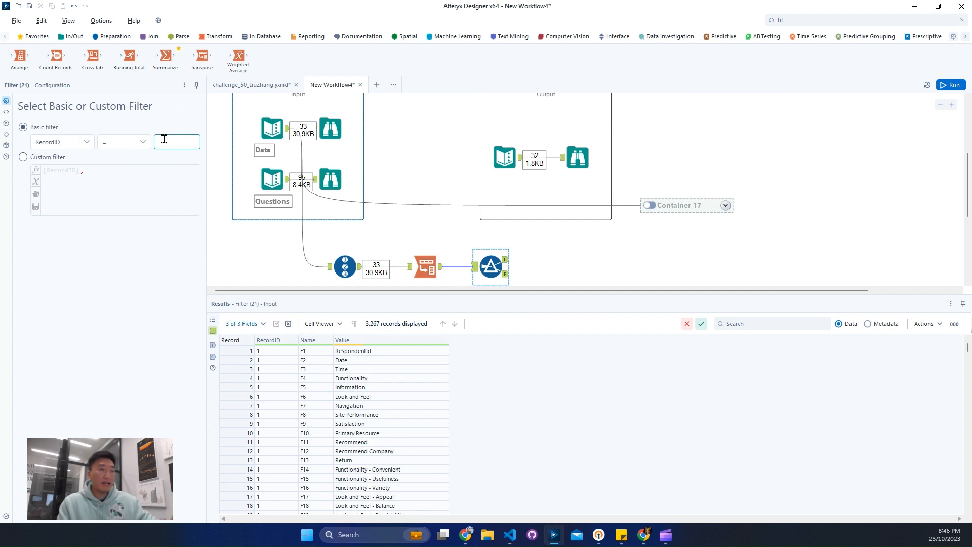
type("1")
left_click(948, 87)
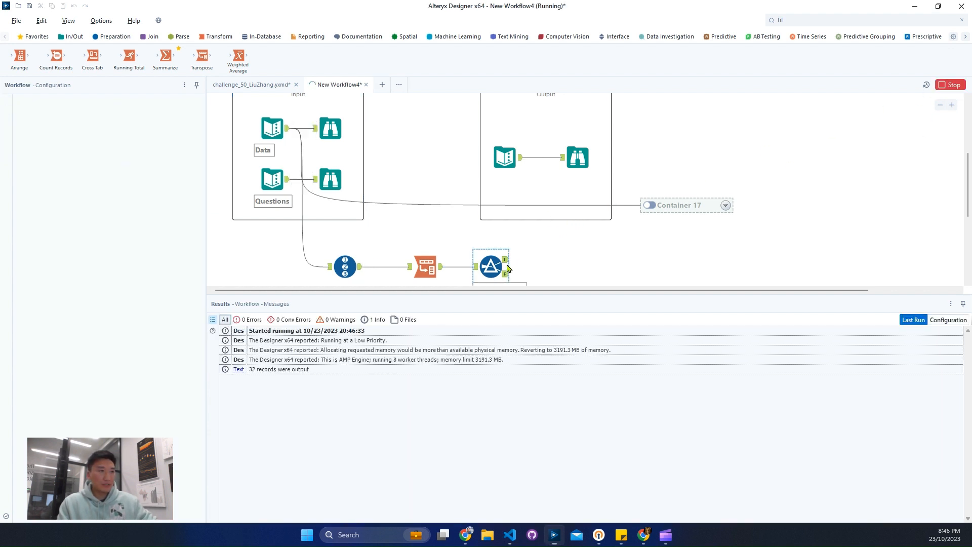
Compare the Filter's True and False outputs, checking how field names F2 to F7 map to header values.
left_click(506, 261)
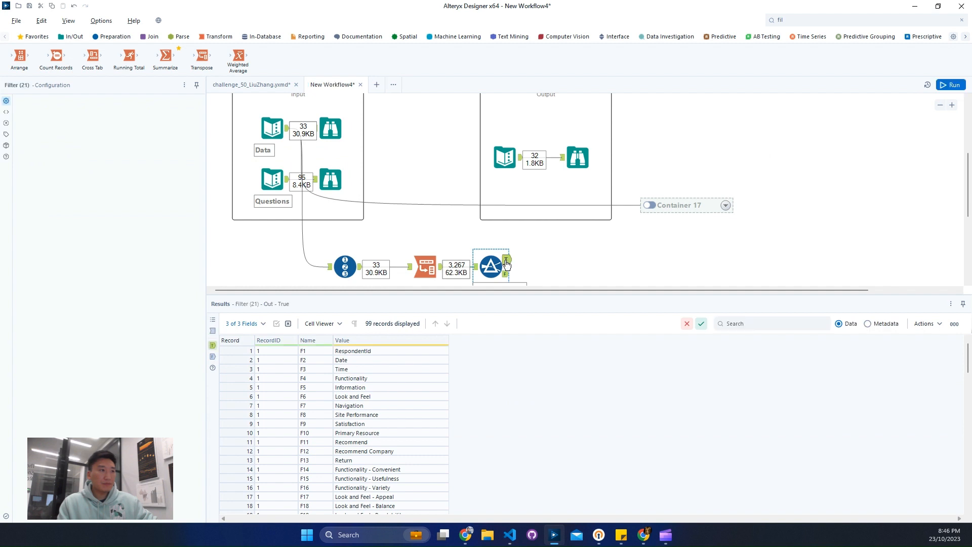
left_click(506, 273)
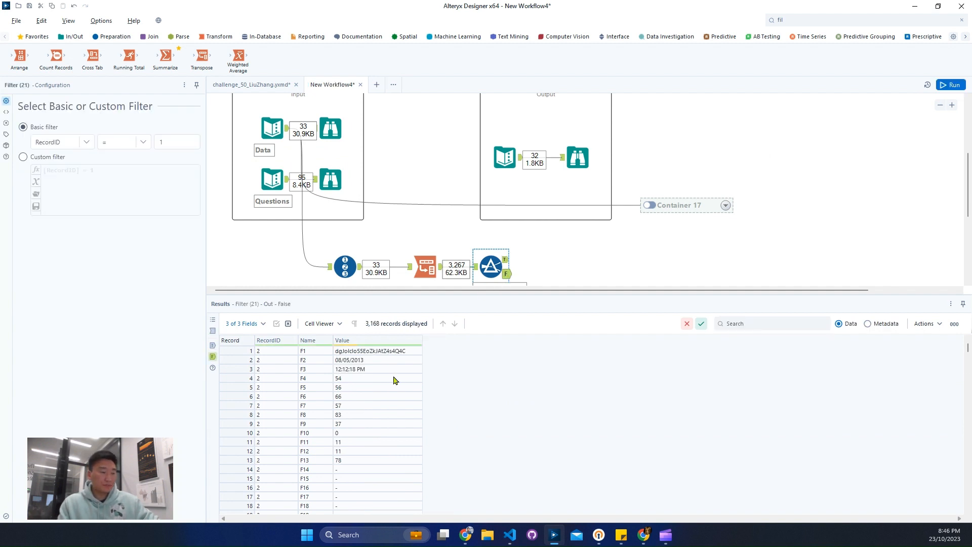
left_click(508, 261)
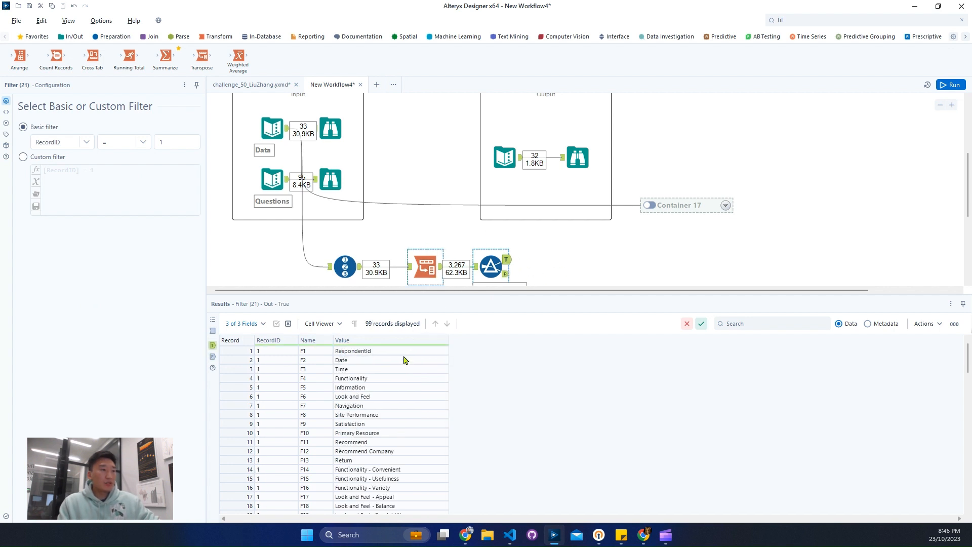
left_click_drag(323, 361, 324, 405)
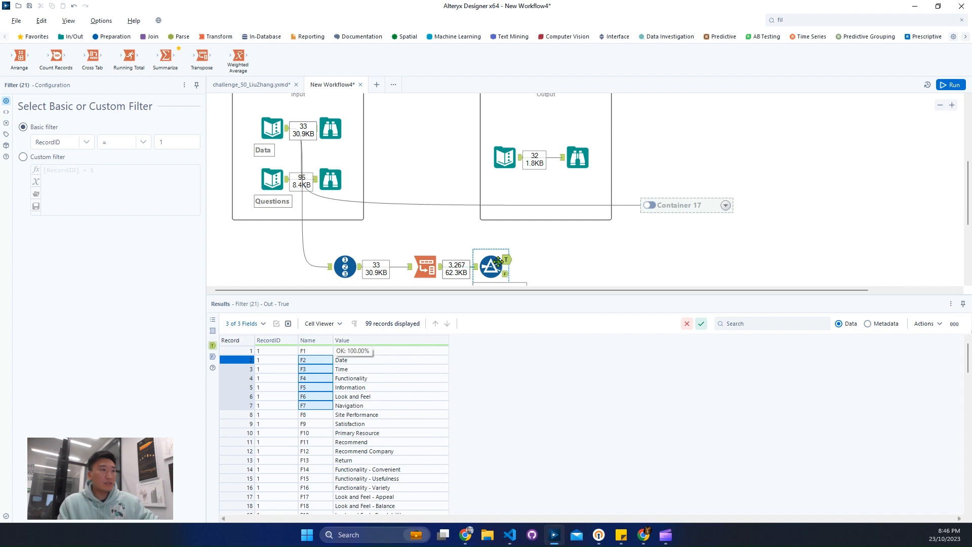
Check the Column values in the Questions input, add a Formula tool below the Filter, and connect it to Questions.
scroll(418, 227, "down", 2)
left_click(259, 105)
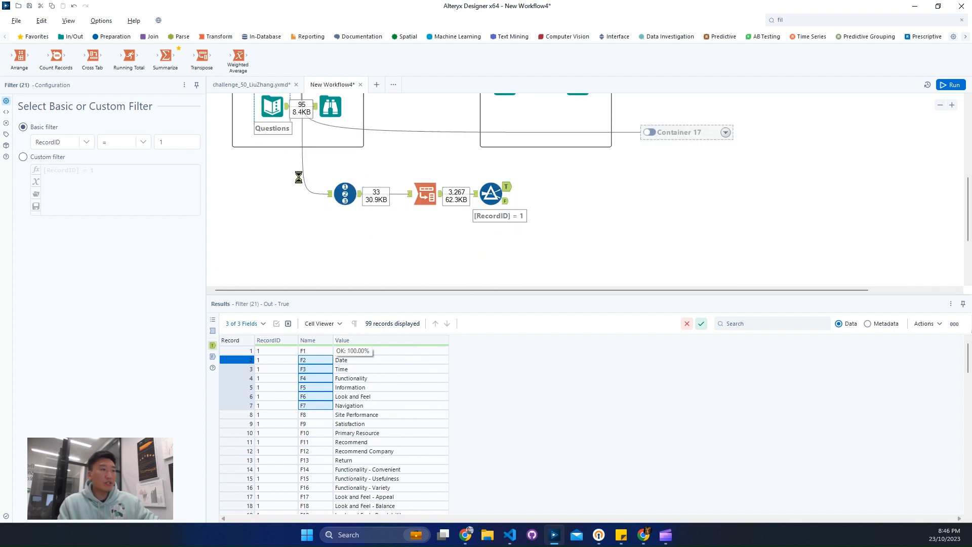
left_click_drag(334, 360, 336, 442)
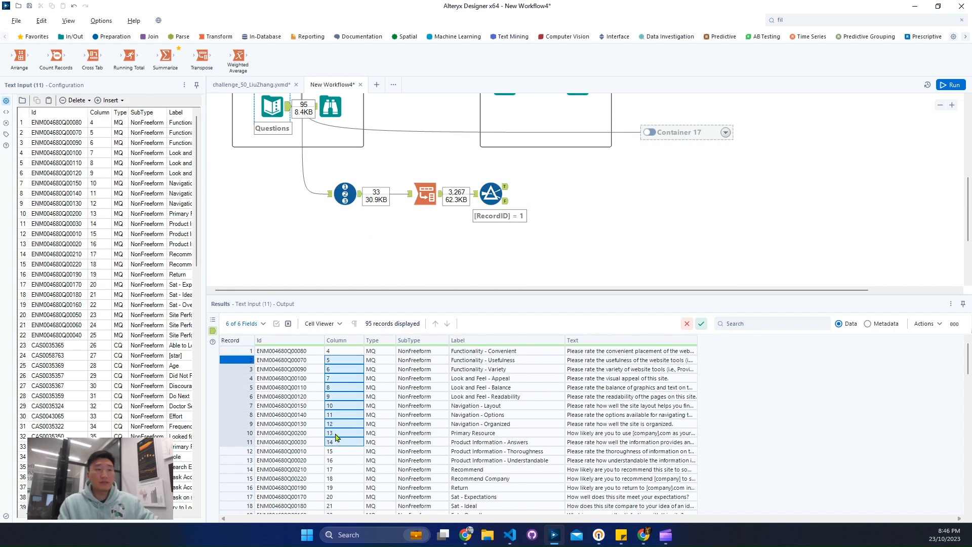
left_click(813, 18)
type("for")
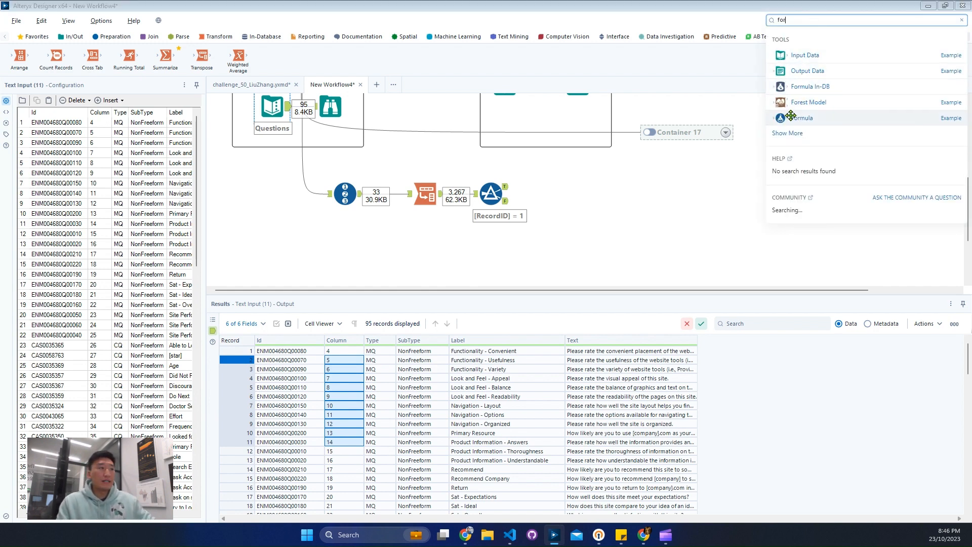
left_click_drag(789, 102, 474, 274)
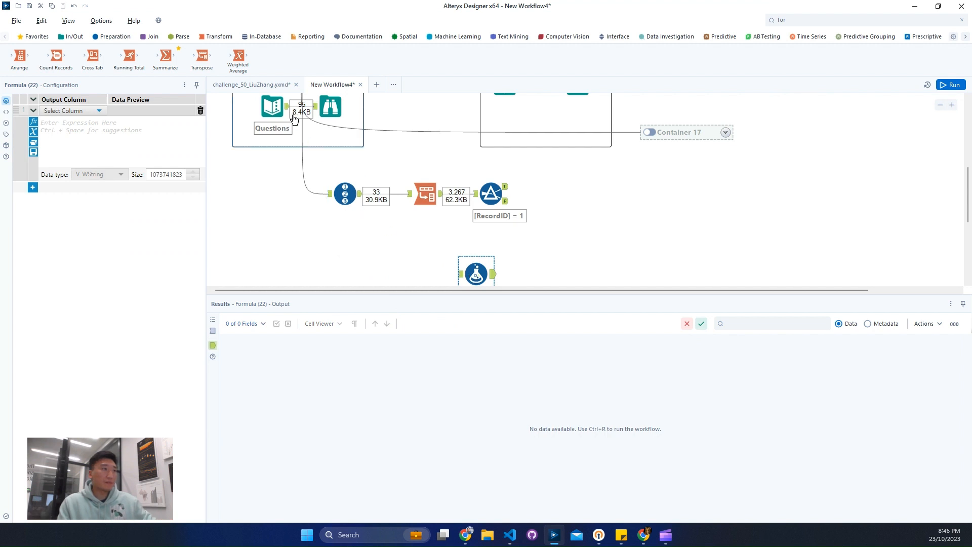
left_click_drag(287, 106, 474, 273)
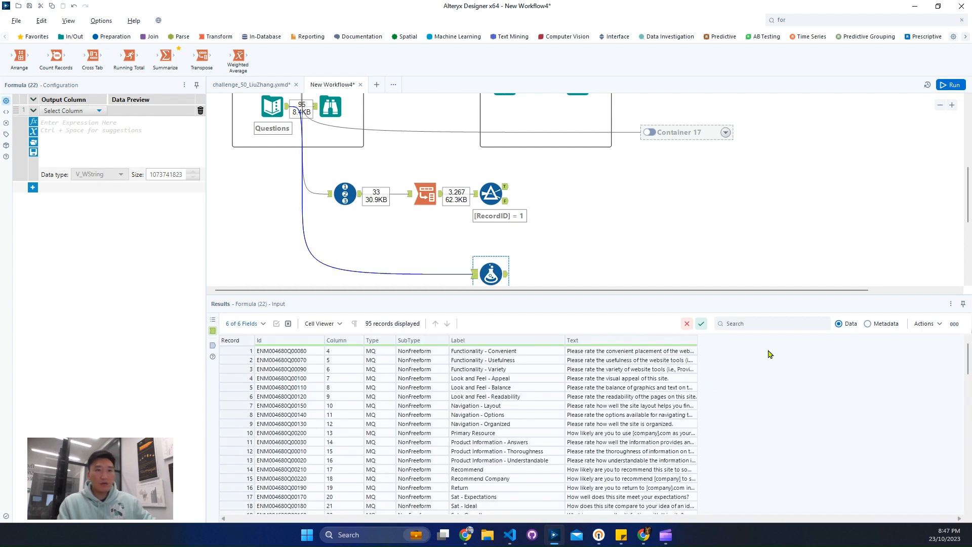
left_click(867, 324)
left_click(839, 324)
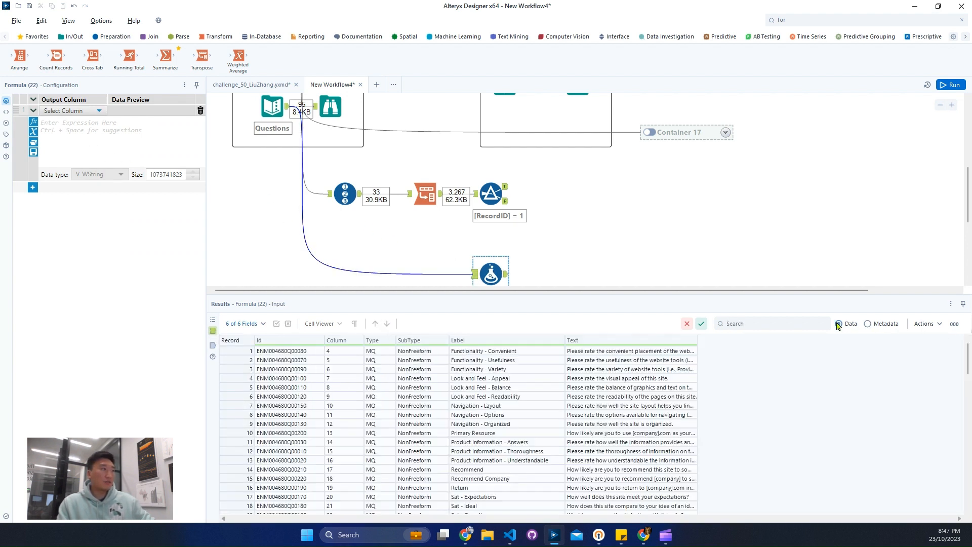
Create a Formula output column "Column name" with the expression 'F'+ToString([Column]), run the workflow, and view the result.
left_click(65, 111)
left_click(63, 120)
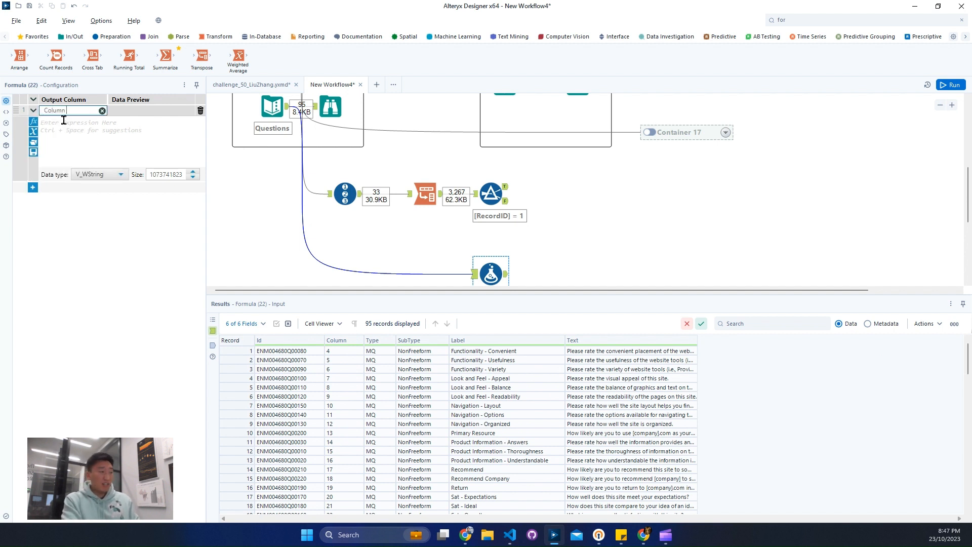
left_click(69, 123)
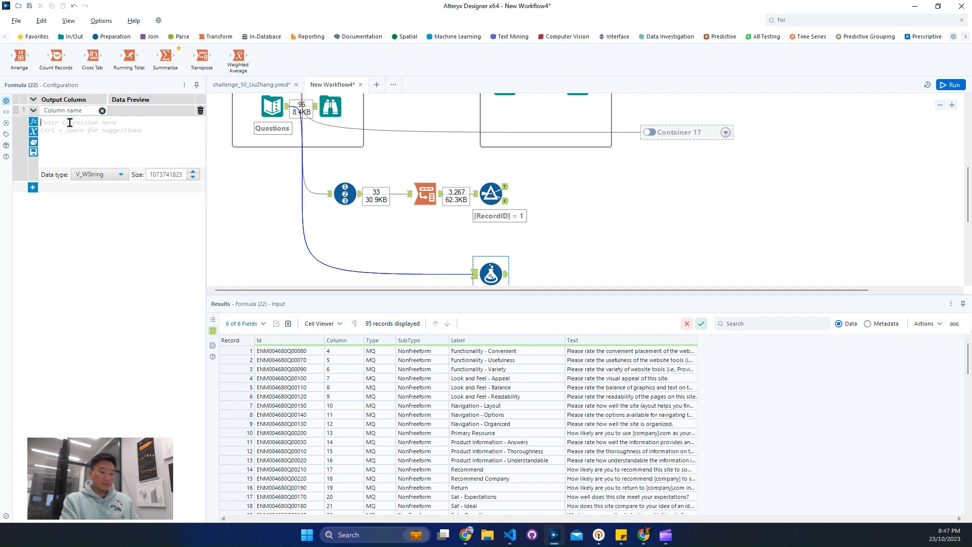
type("'F'")
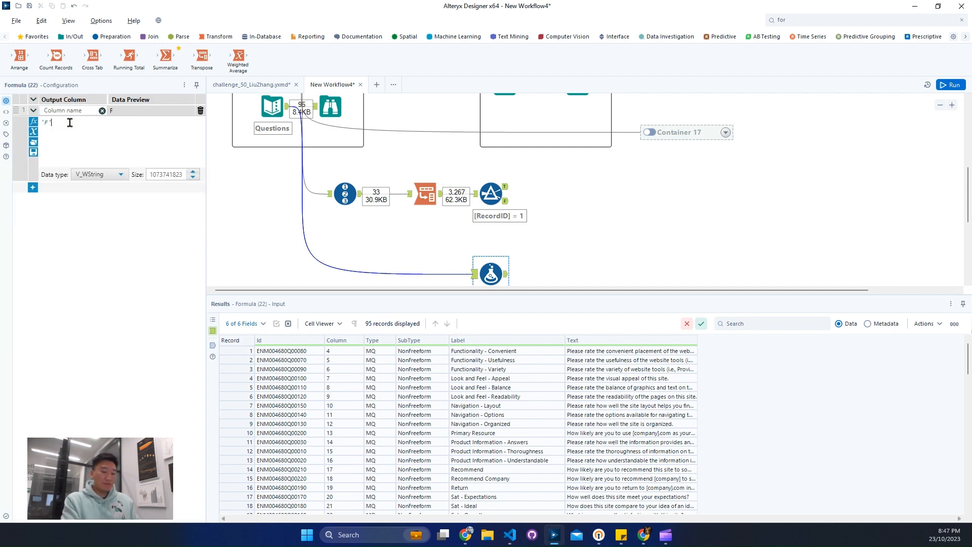
type("+tost")
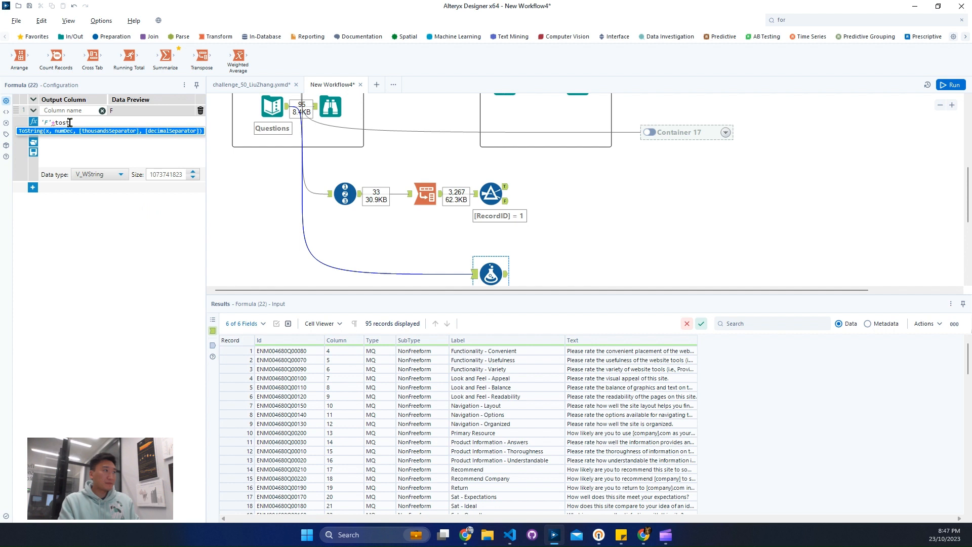
key("Return")
type("[Column],numDec)")
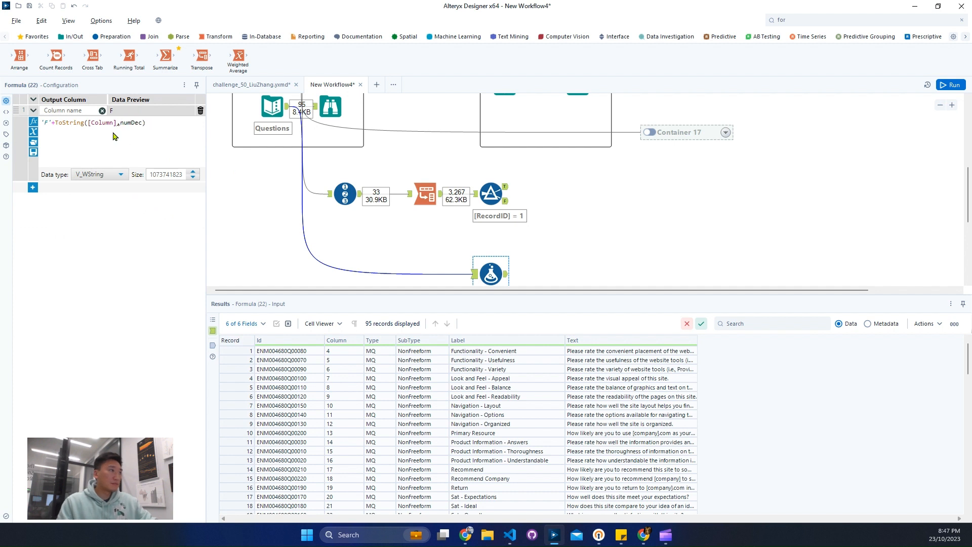
double_click(129, 120)
key("BackSpace")
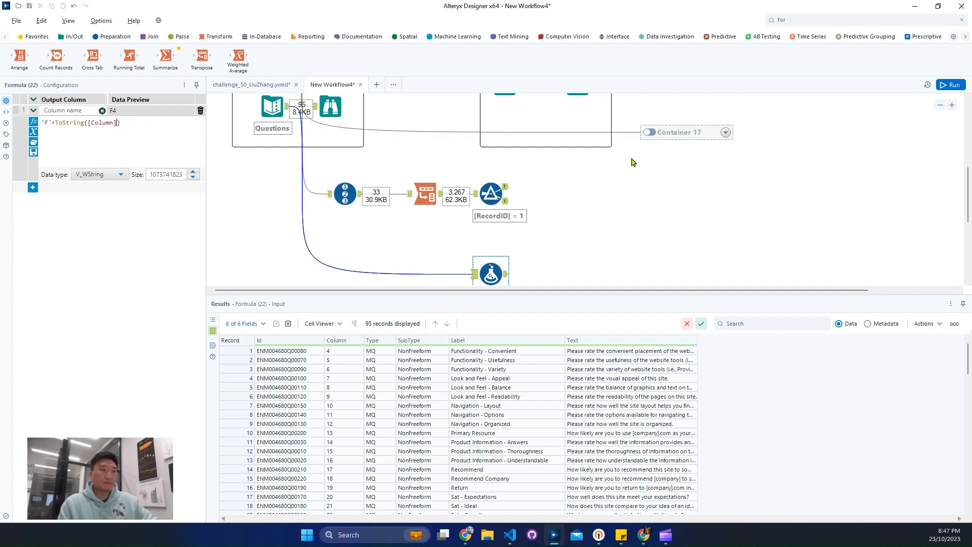
left_click(950, 88)
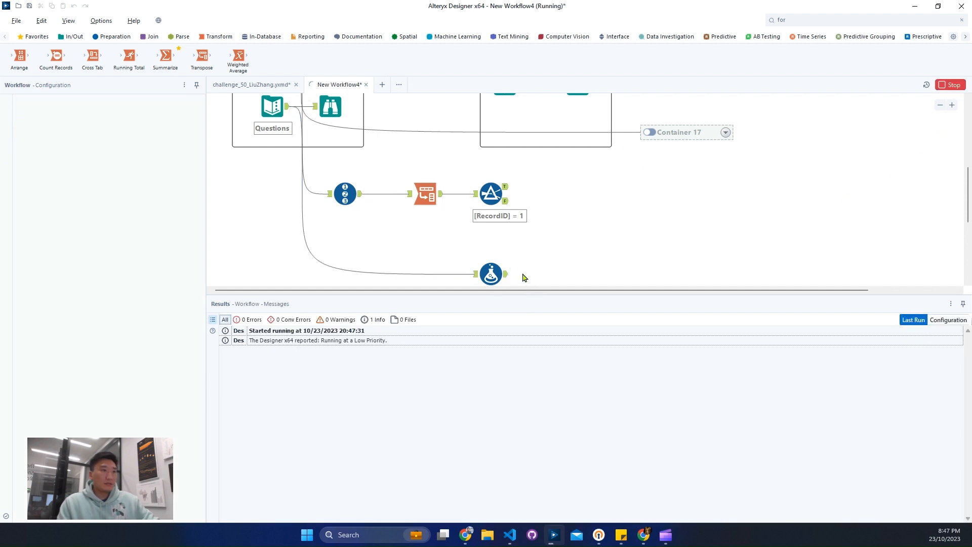
left_click(505, 275)
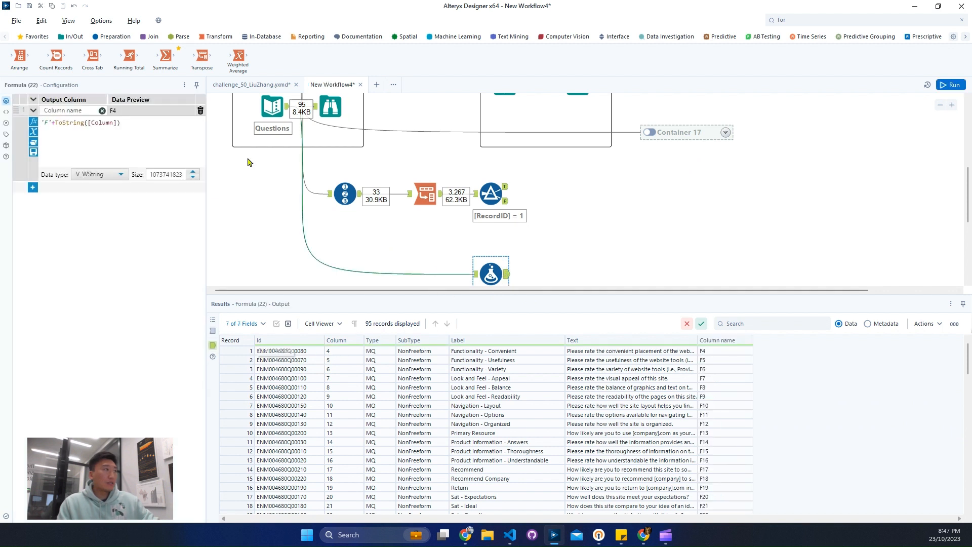
Add a Join Multiple tool and connect the Filter's True output, the Filter's False output and the Formula output, in that order.
left_click(123, 37)
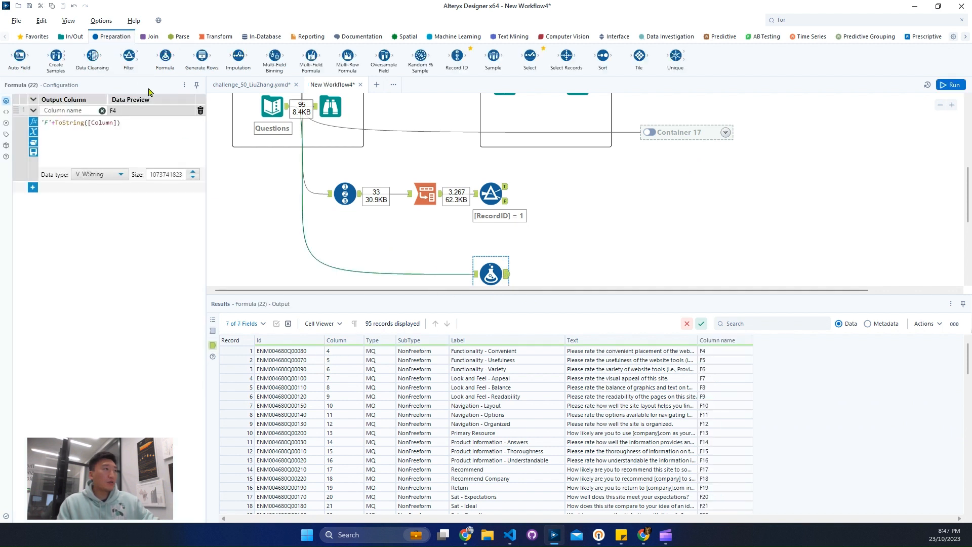
left_click(152, 36)
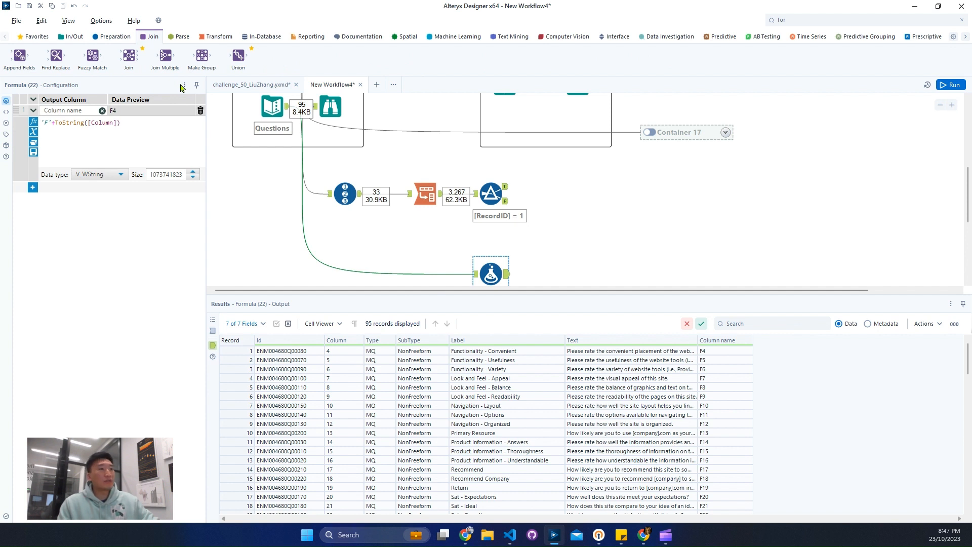
left_click_drag(165, 55, 600, 186)
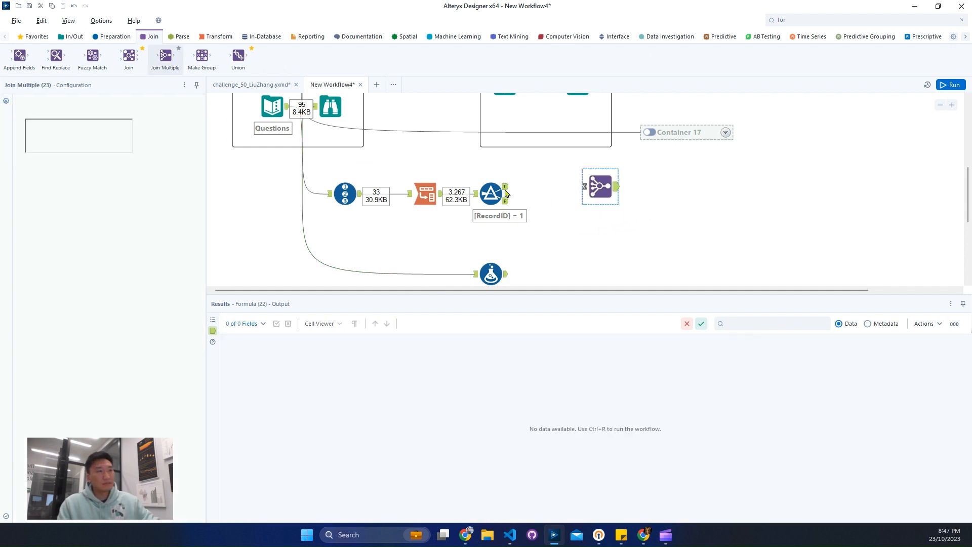
left_click_drag(505, 186, 593, 190)
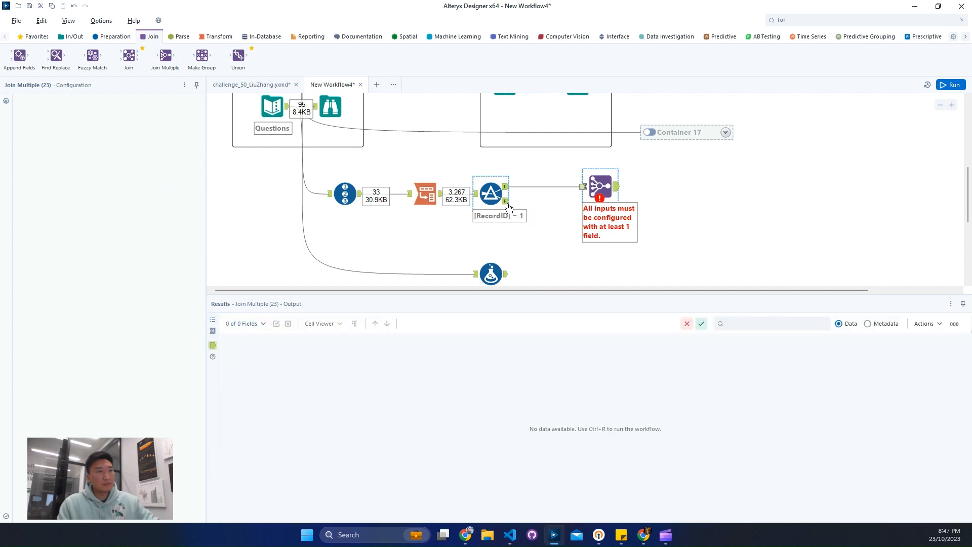
left_click_drag(505, 201, 583, 188)
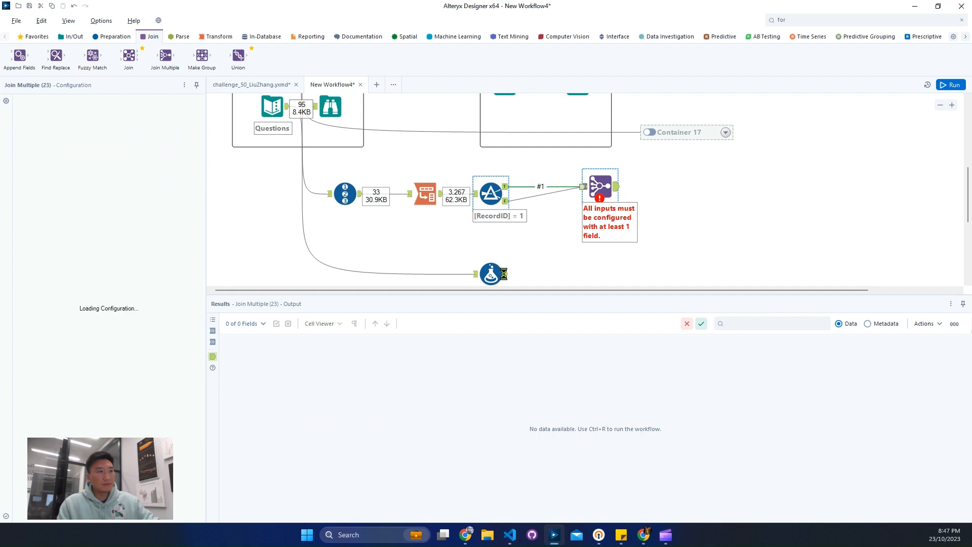
left_click_drag(507, 273, 602, 191)
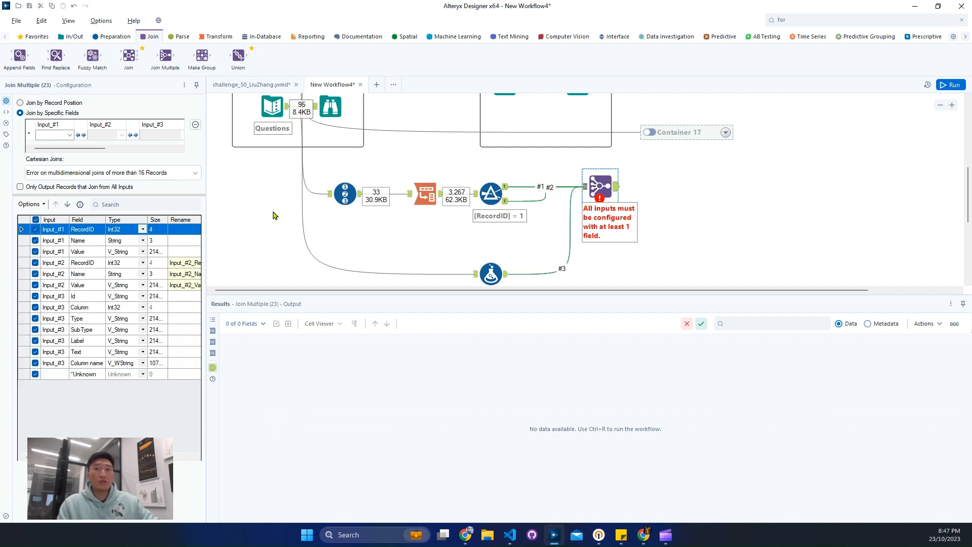
Join by specific fields, matching Name from inputs 1 and 2 to Column name from input 3, and run the workflow.
left_click(39, 136)
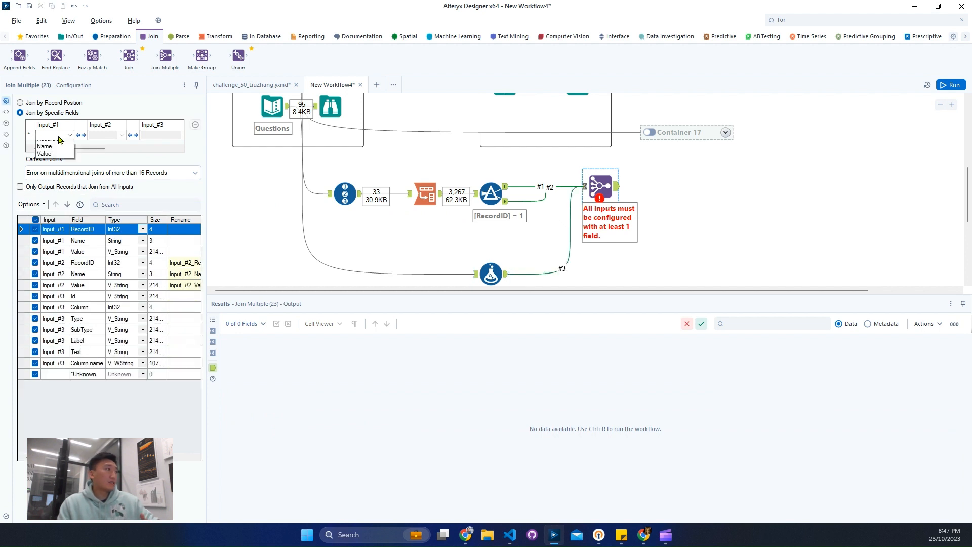
left_click(44, 151)
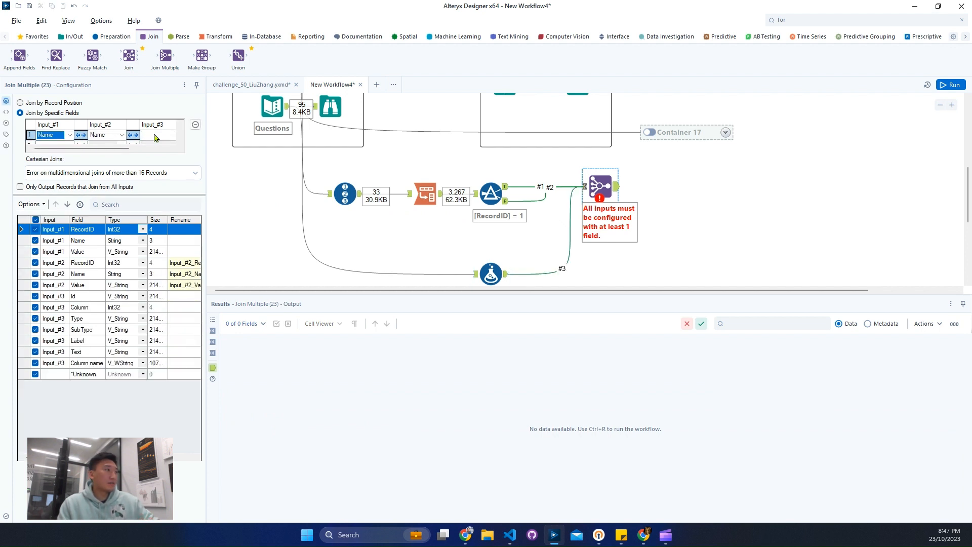
left_click(172, 135)
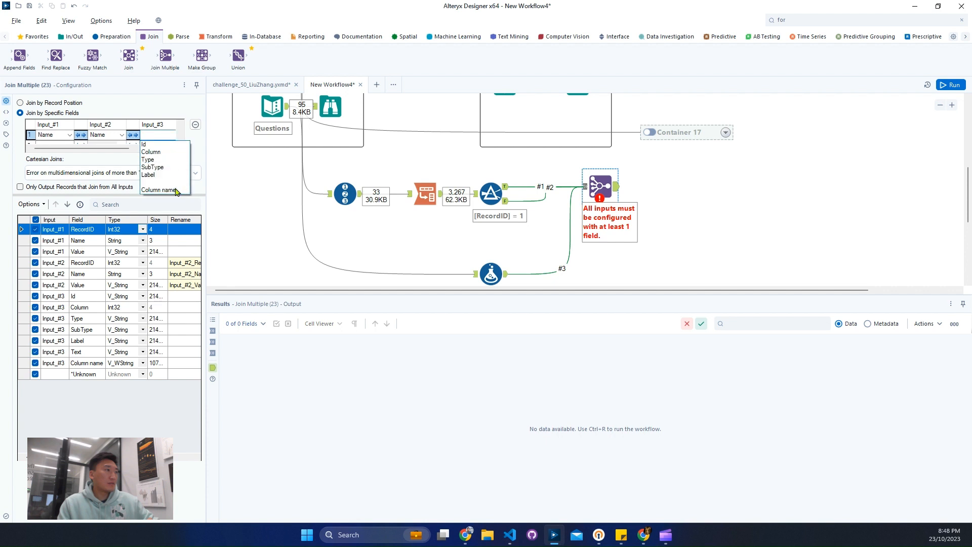
left_click(158, 190)
left_click(951, 85)
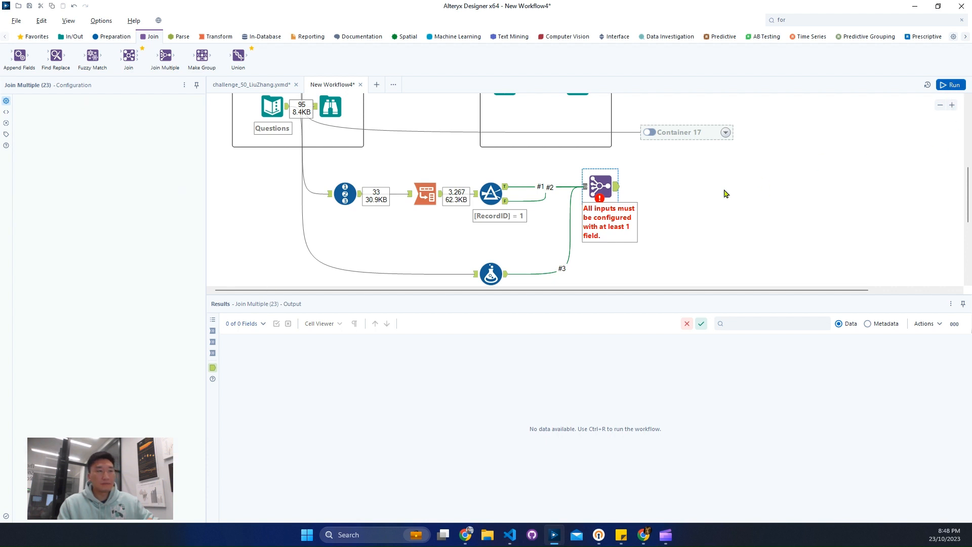
left_click(614, 192)
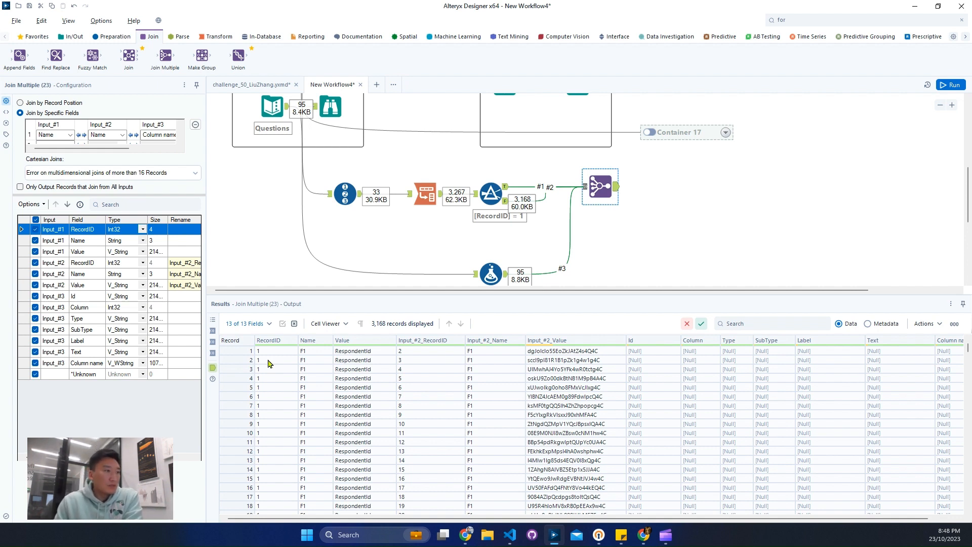
Examine the Join Multiple output, comparing the header, response and question fields of the F1 and F84 records.
scroll(313, 385, "down", 4)
scroll(319, 390, "down", 4)
left_click_drag(506, 369, 501, 387)
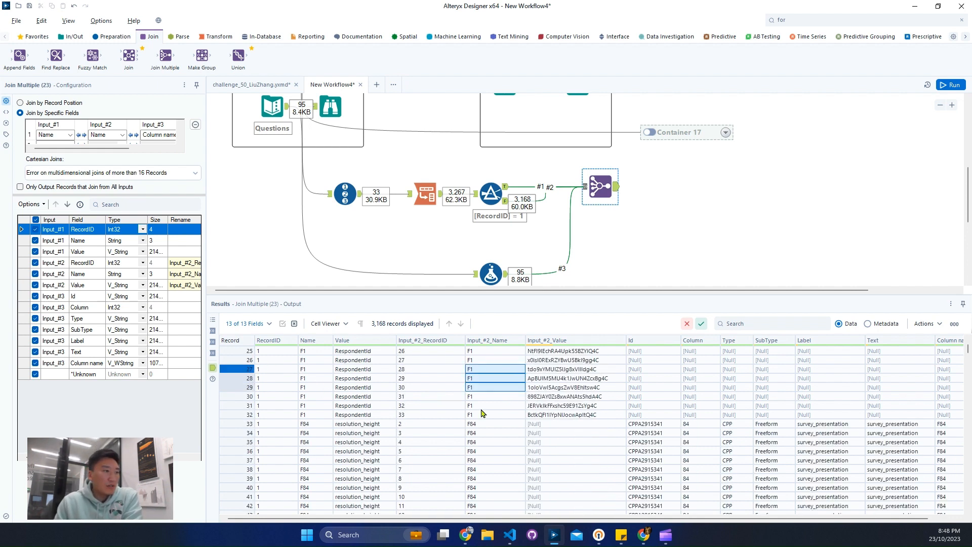
left_click_drag(258, 423, 280, 431)
scroll(307, 417, "down", 2)
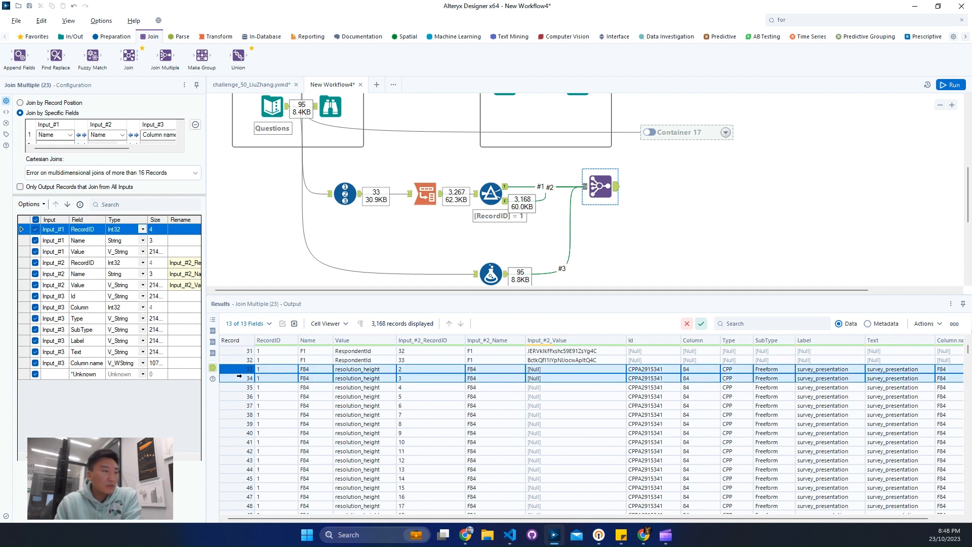
left_click_drag(238, 370, 240, 382)
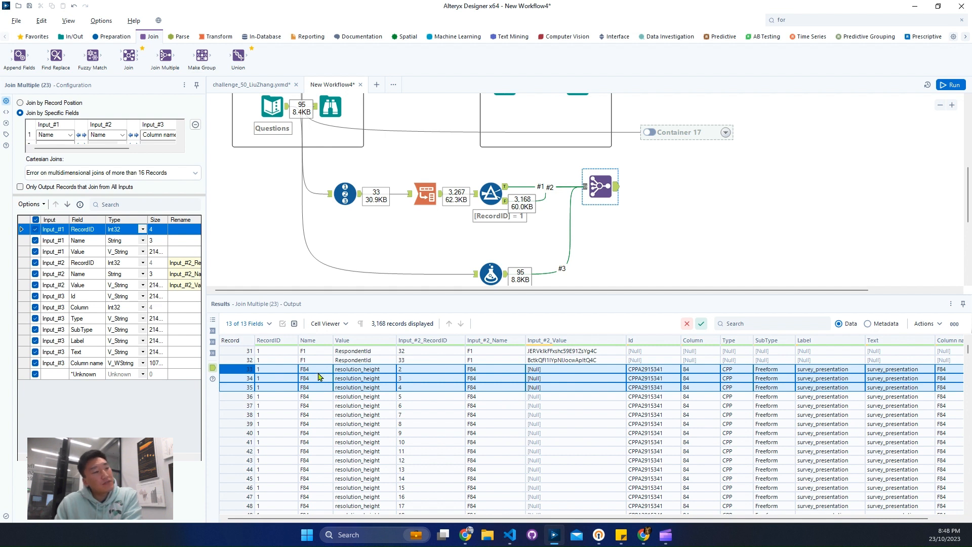
left_click(271, 369)
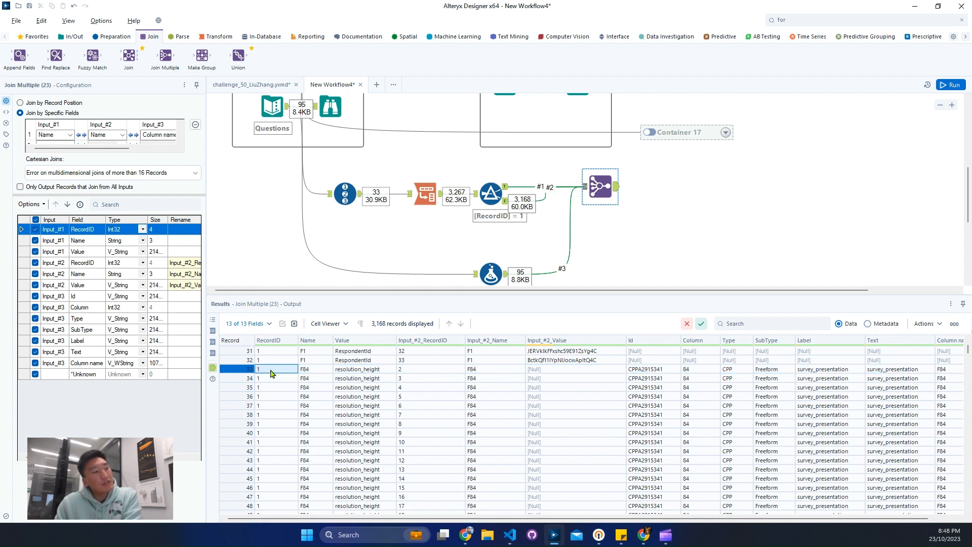
left_click(350, 371)
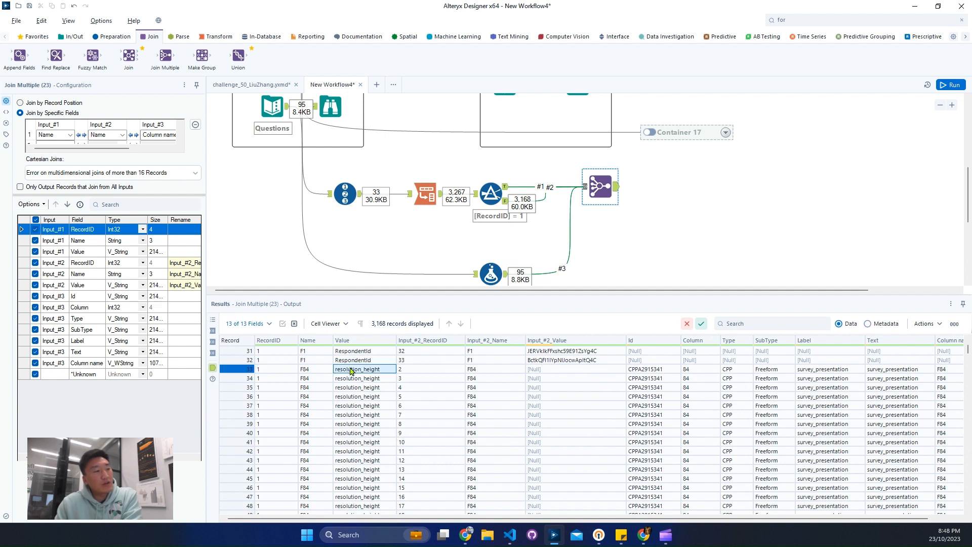
left_click(315, 370)
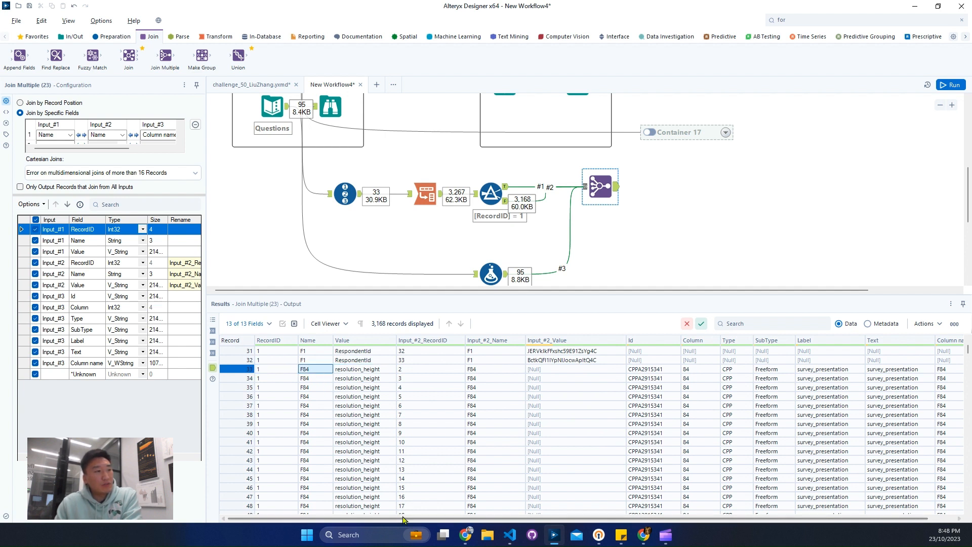
left_click_drag(404, 518, 432, 521)
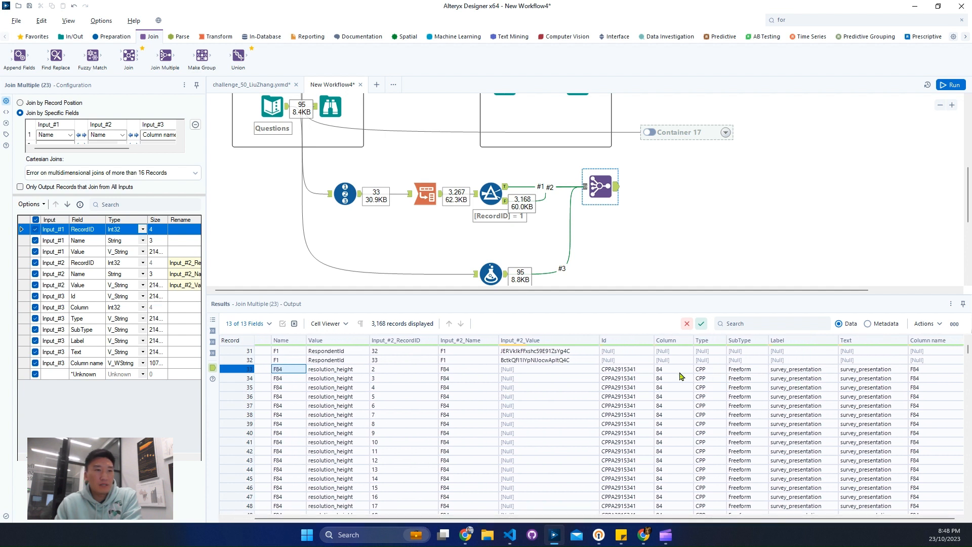
left_click(641, 370)
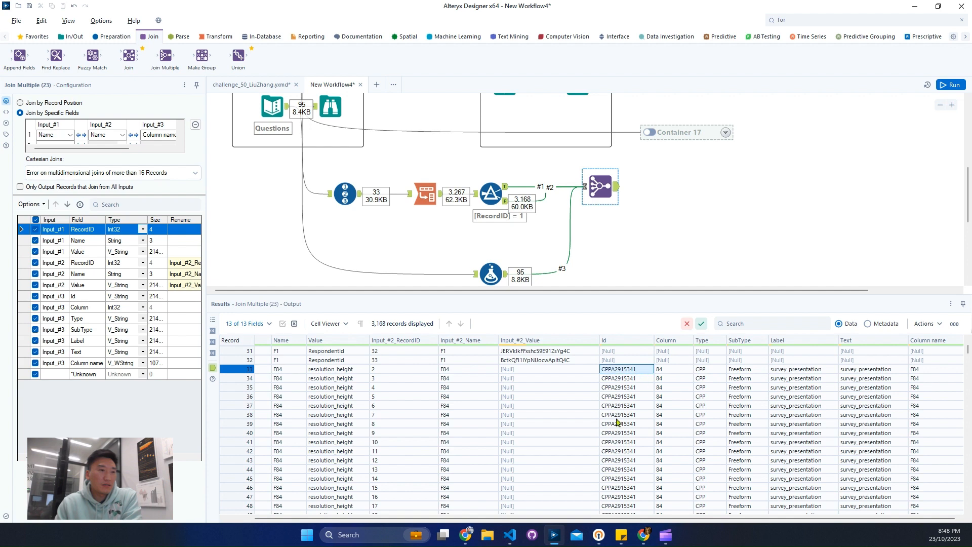
scroll(546, 519, "left", 2)
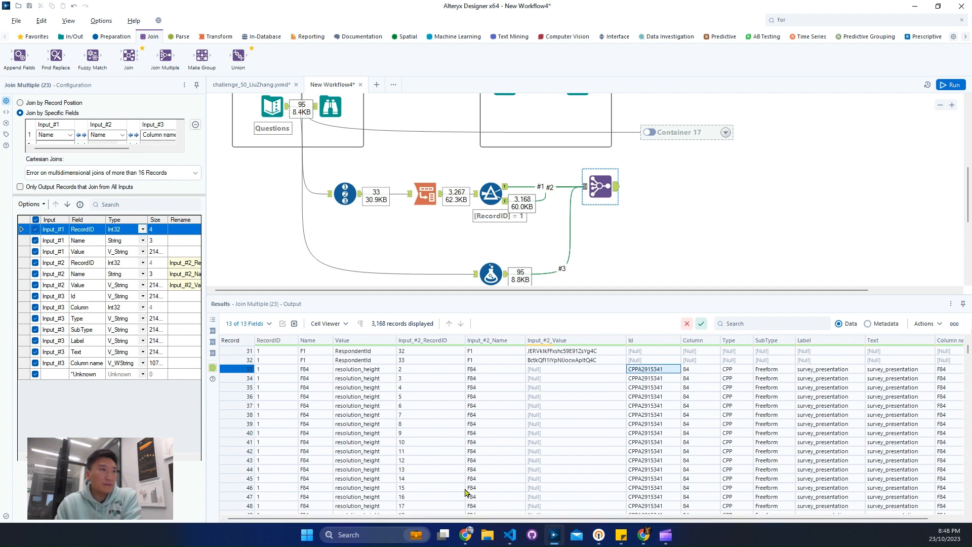
key("ctrl+r")
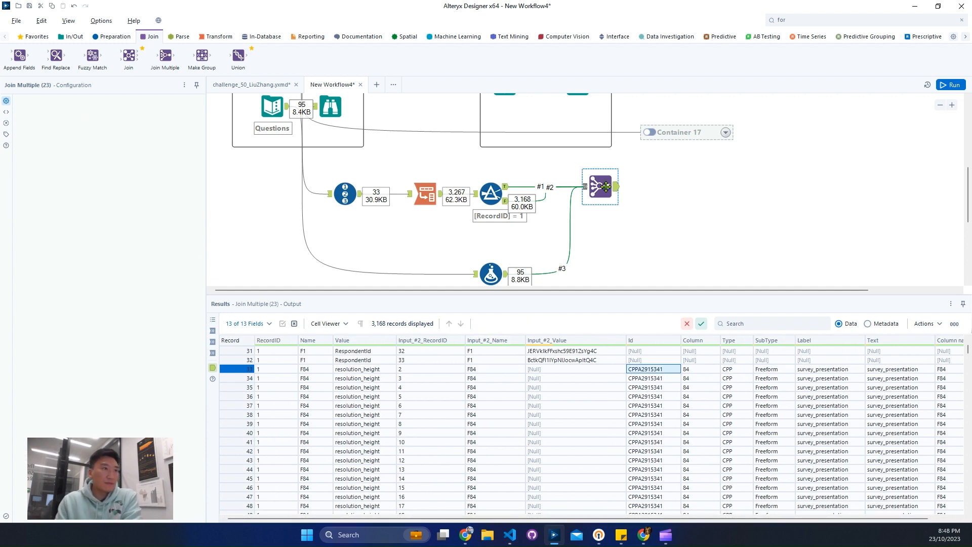
Delete the Join Multiple tool and review the Filter's True and False outputs and the Formula output.
left_click(507, 192)
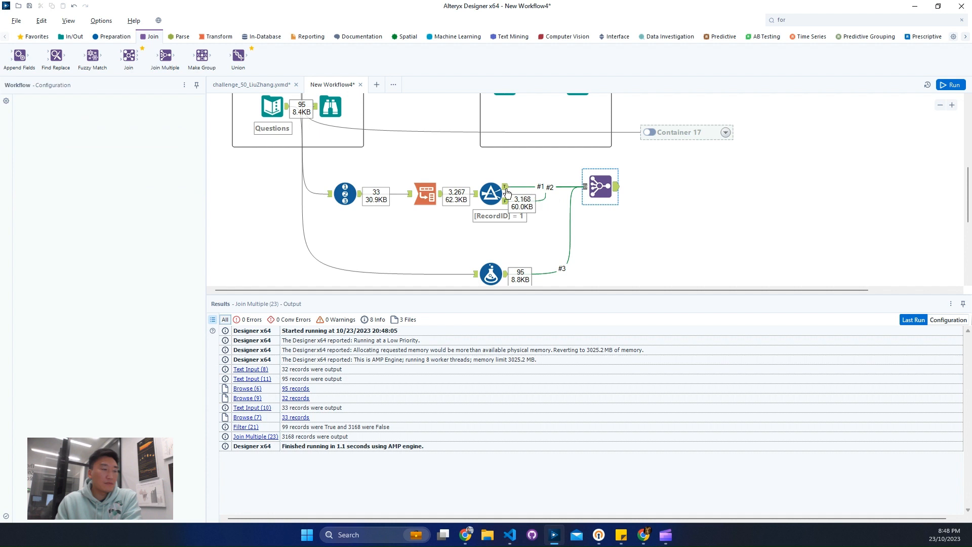
key("Delete")
left_click(506, 189)
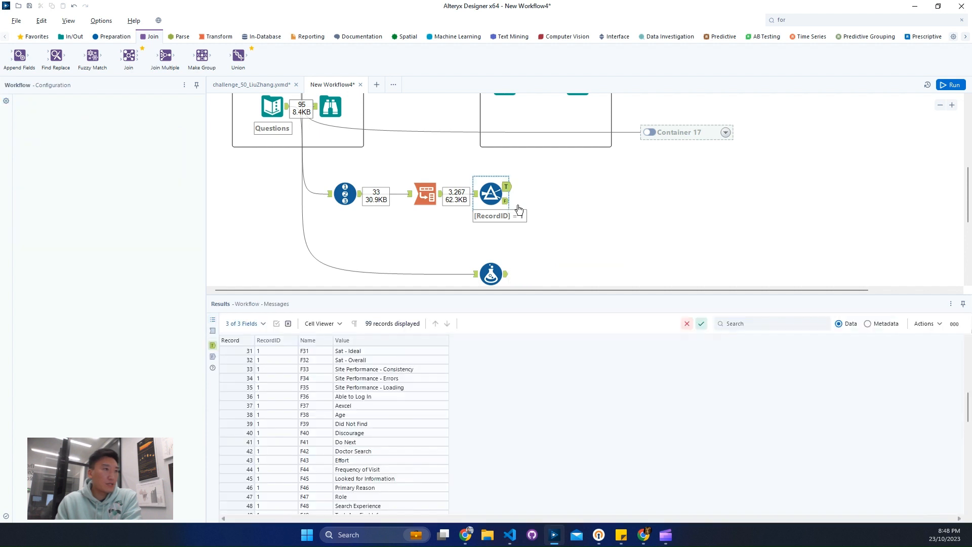
left_click(508, 202)
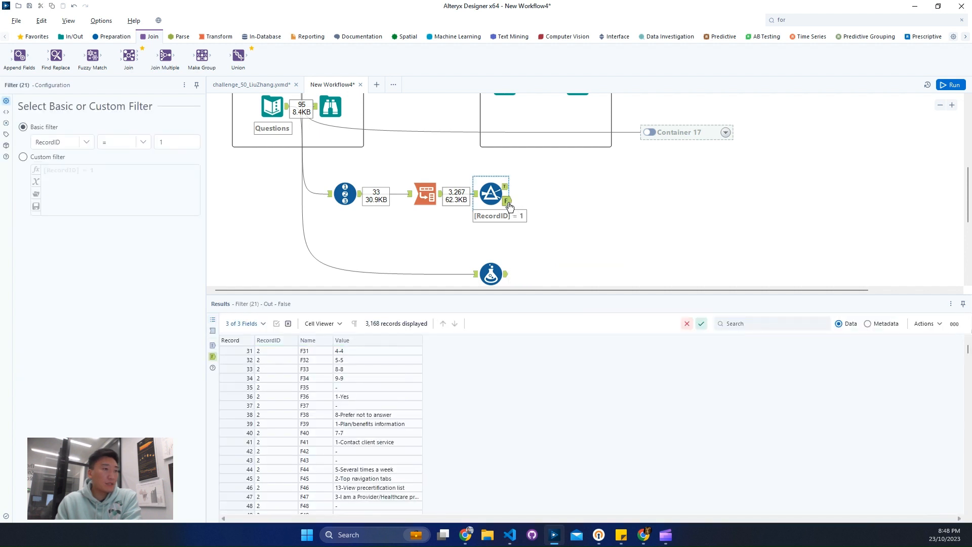
left_click(496, 272)
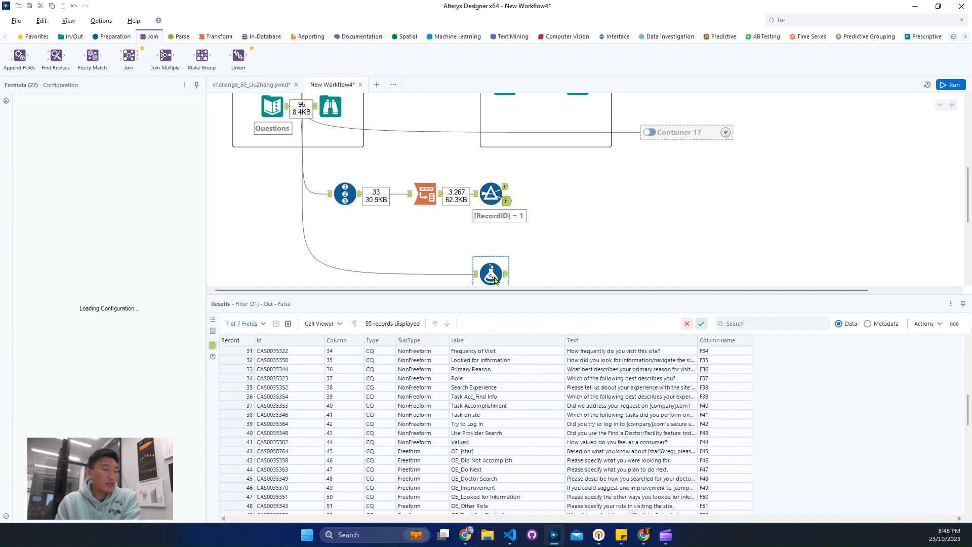
left_click_drag(334, 372, 338, 405)
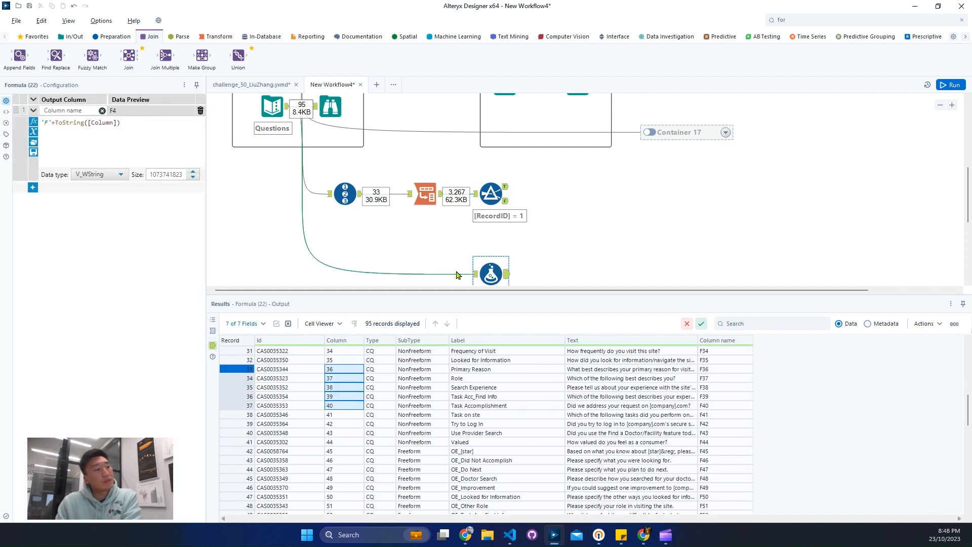
Examine the expected output's RespondentId values and the question text used as the heading of the experience rating column.
scroll(530, 212, "up", 1)
left_click(577, 133)
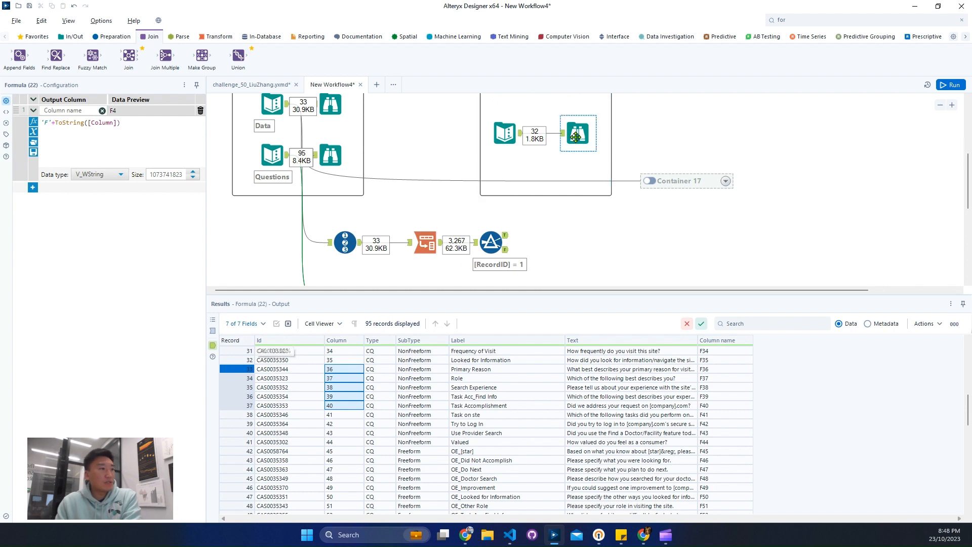
left_click(340, 377)
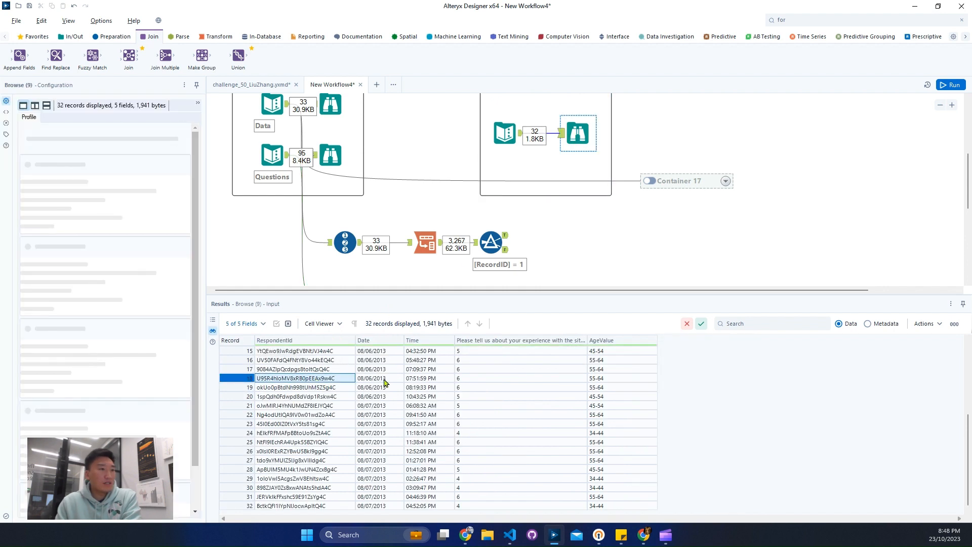
left_click(522, 340)
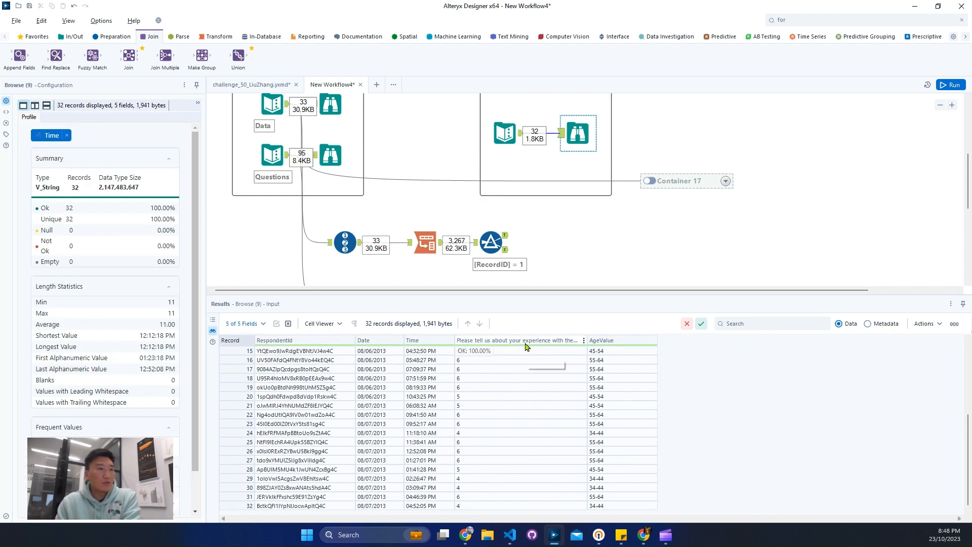
scroll(528, 250, "down", 1)
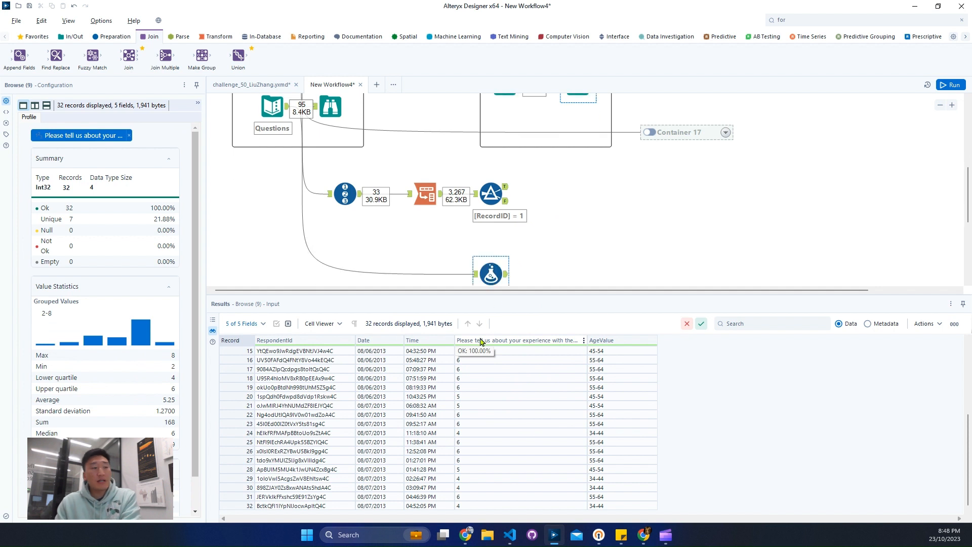
key("ctrl+2")
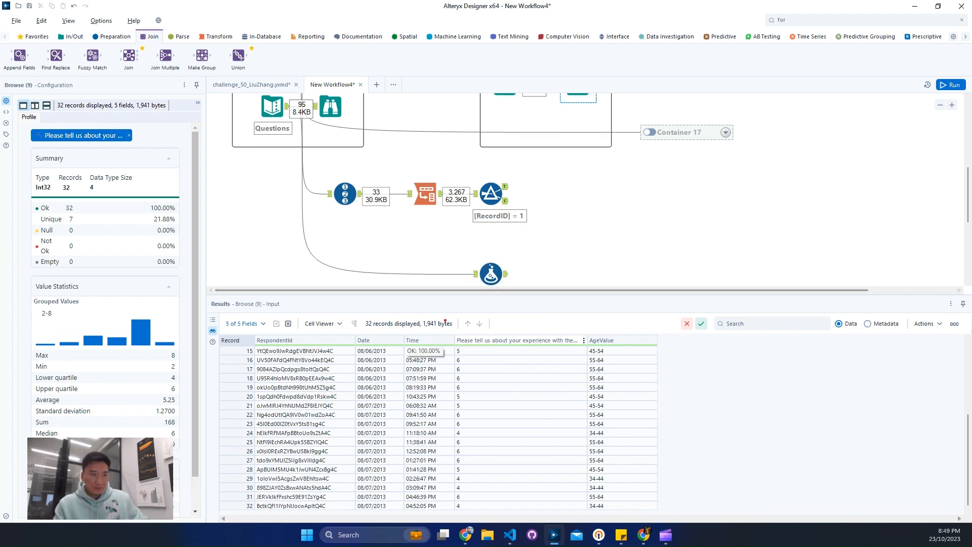
mouse_move(446, 320)
left_mouse_down()
mouse_move(613, 350)
mouse_move(597, 353)
left_mouse_up()
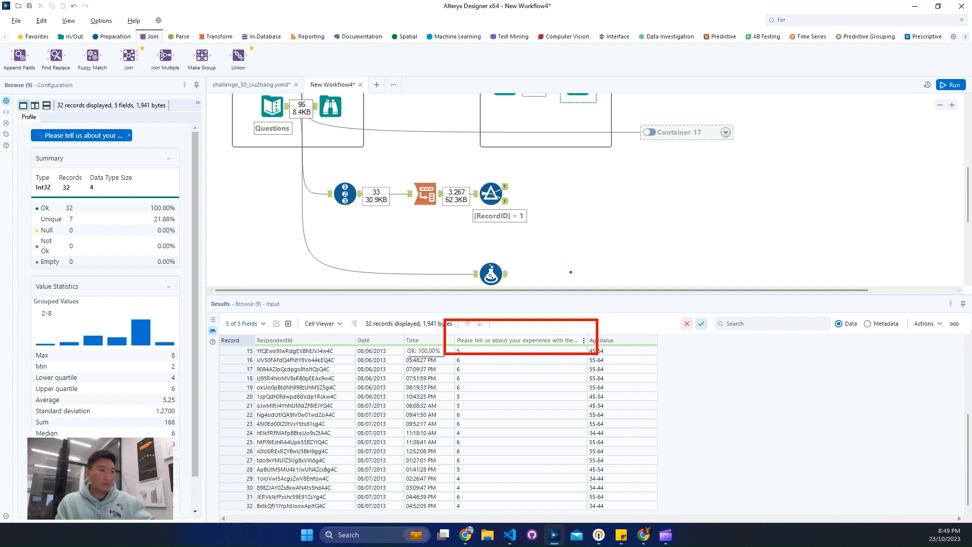
key("Escape")
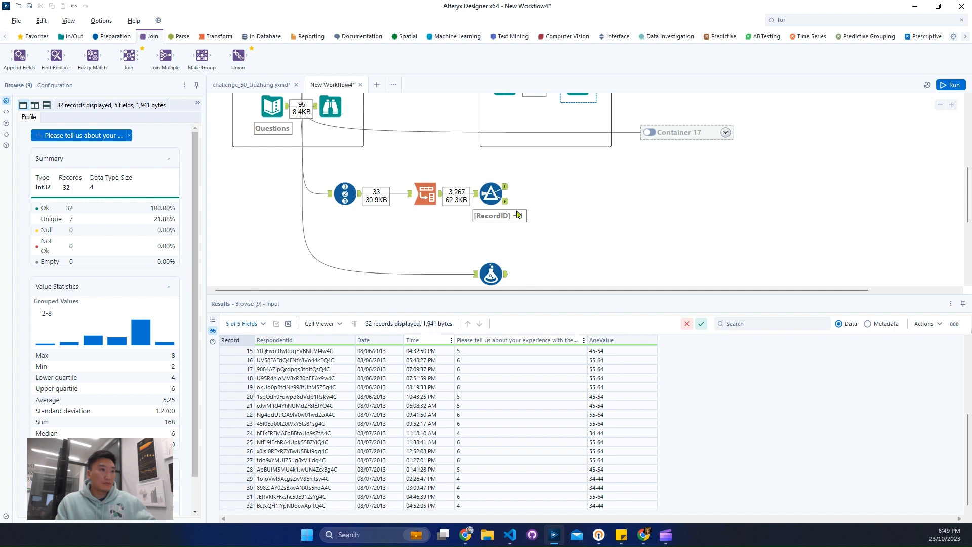
left_click(501, 267)
left_click(473, 397)
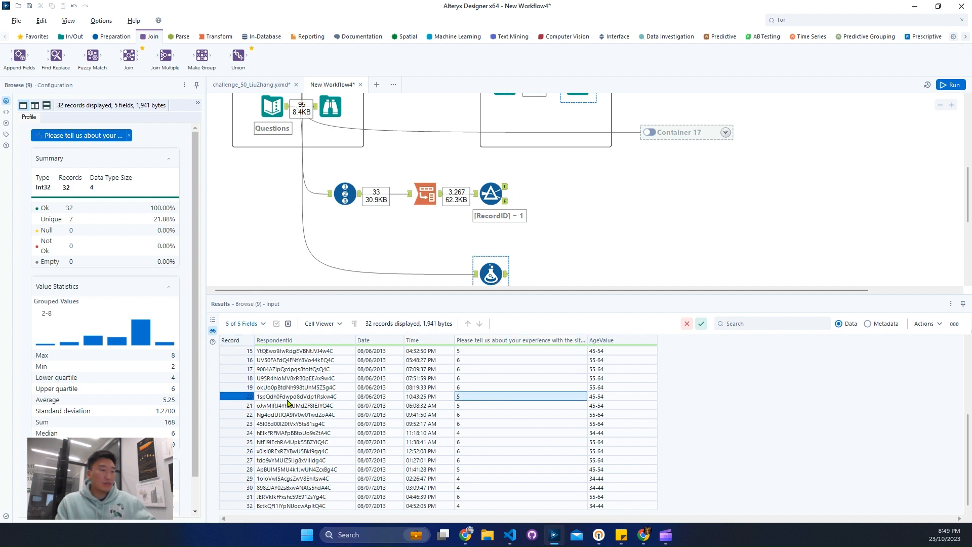
left_click(290, 397)
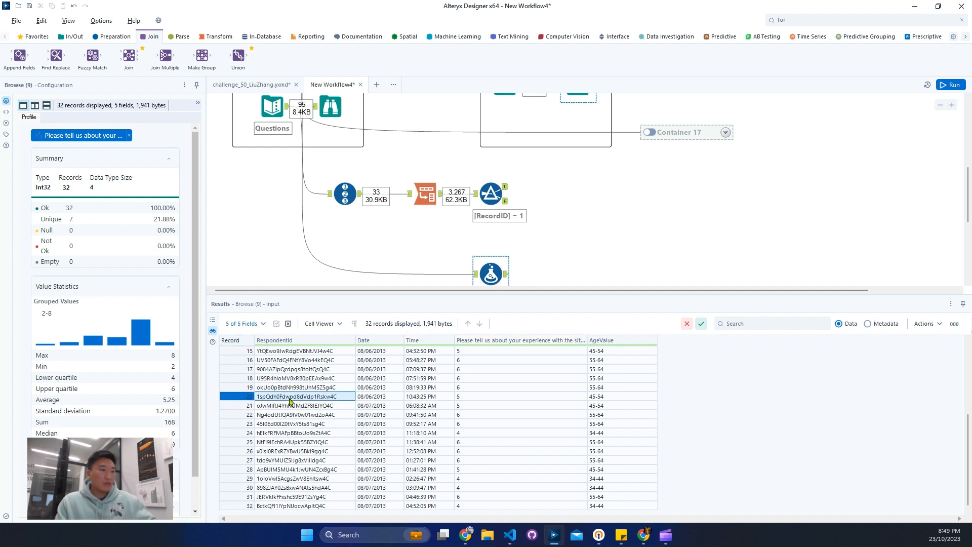
Compare the Filter's False and True outputs, reading the header labels in the True output's Value field through the last record.
left_click(505, 201)
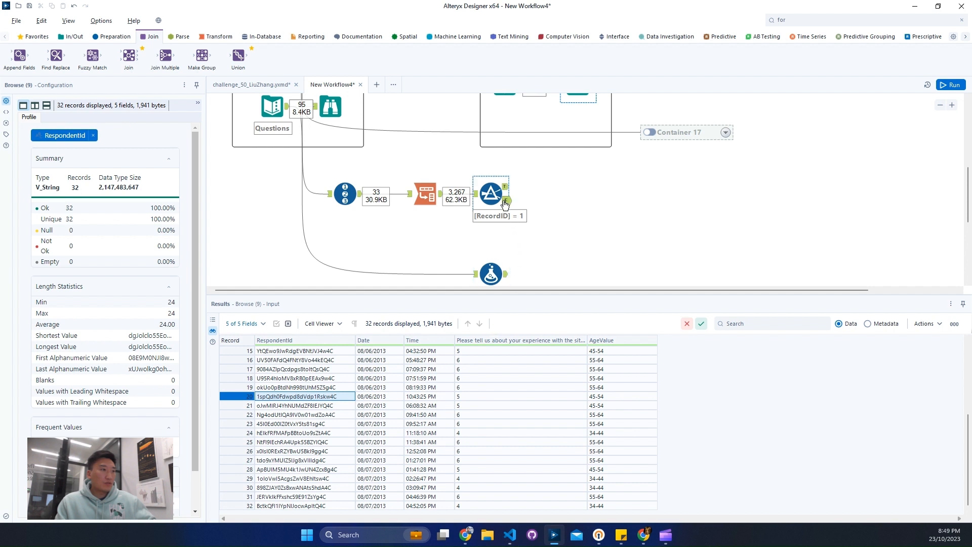
left_click(314, 398)
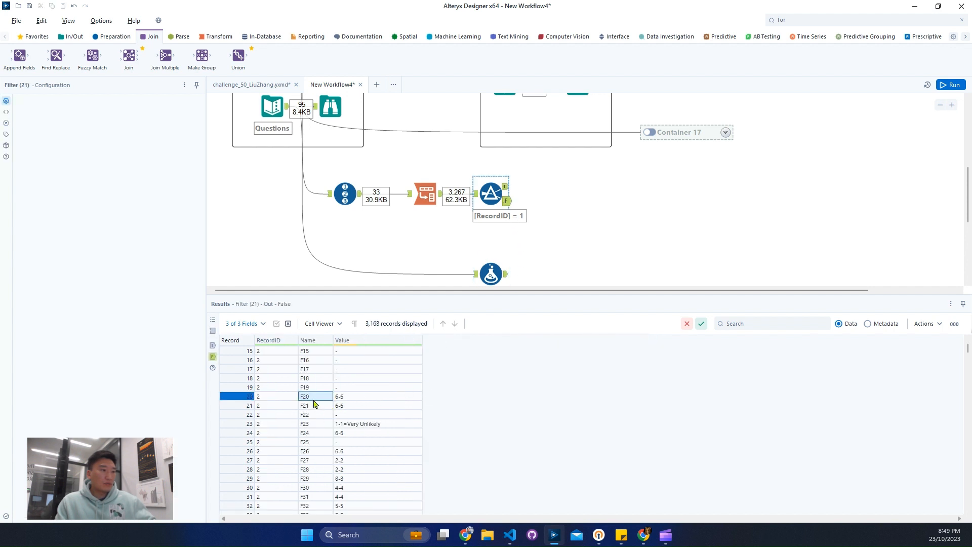
left_click(508, 188)
left_click(506, 189)
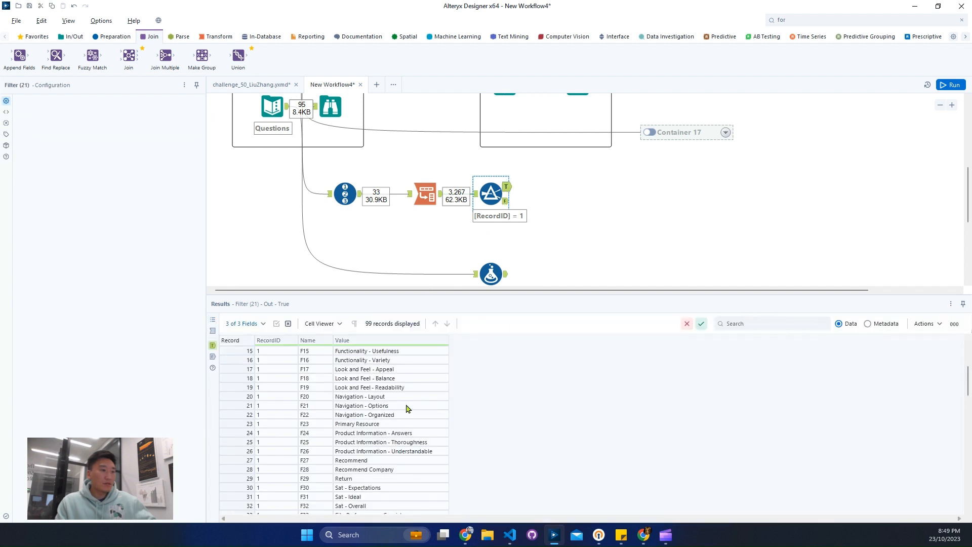
scroll(407, 408, "down", 13)
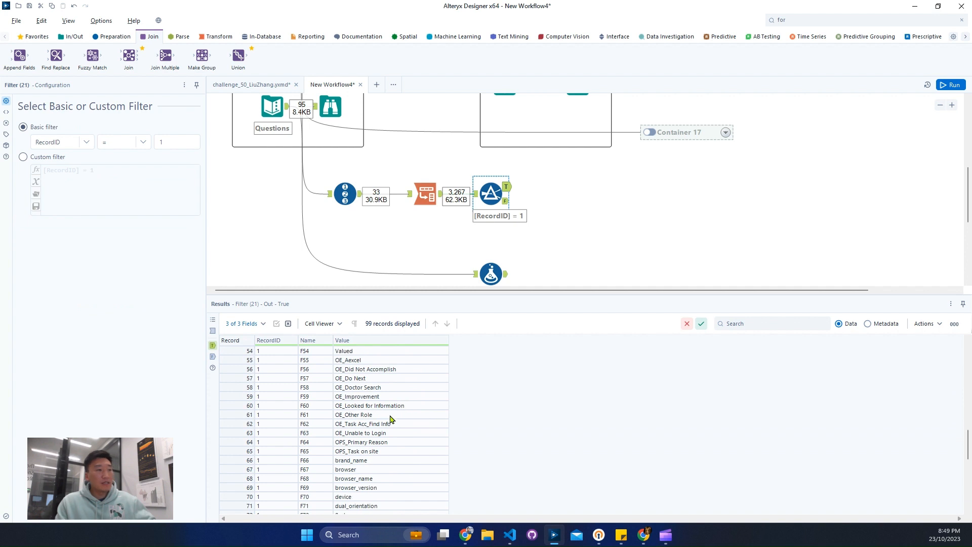
scroll(391, 418, "down", 4)
scroll(357, 439, "down", 4)
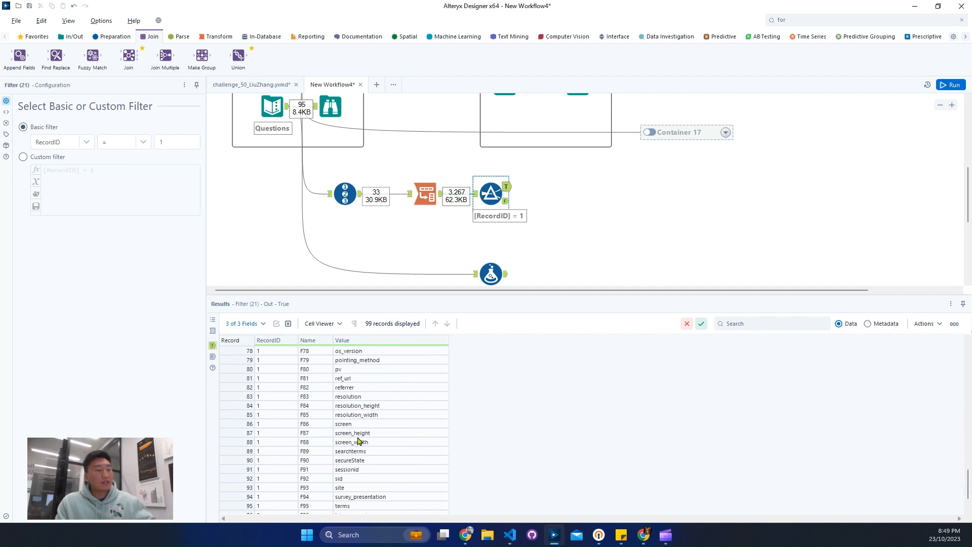
left_click(374, 428)
scroll(385, 435, "down", 1)
left_click(384, 442)
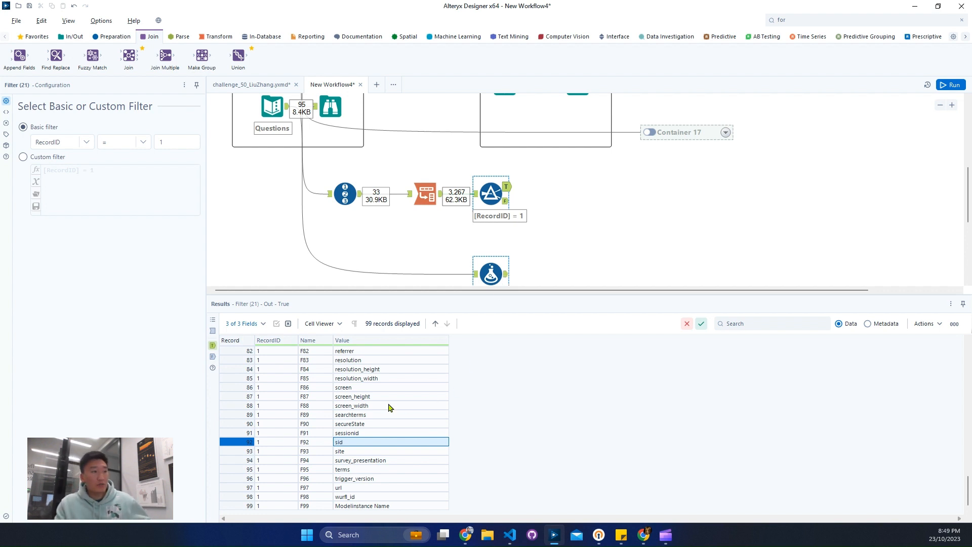
left_click_drag(331, 330, 461, 495)
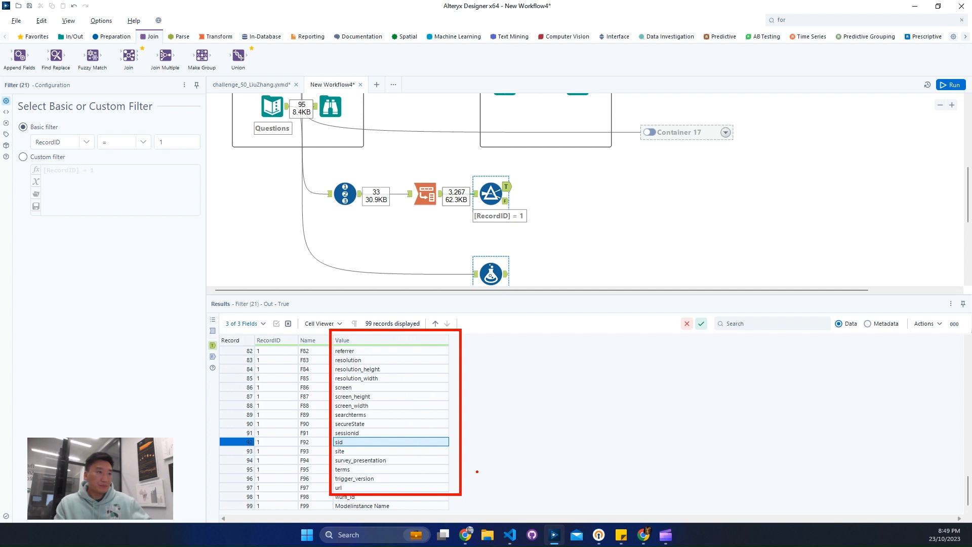
key("Escape")
Examine the question wording in the Text field of the Formula output, from the last records back to the early ones.
left_click(503, 280)
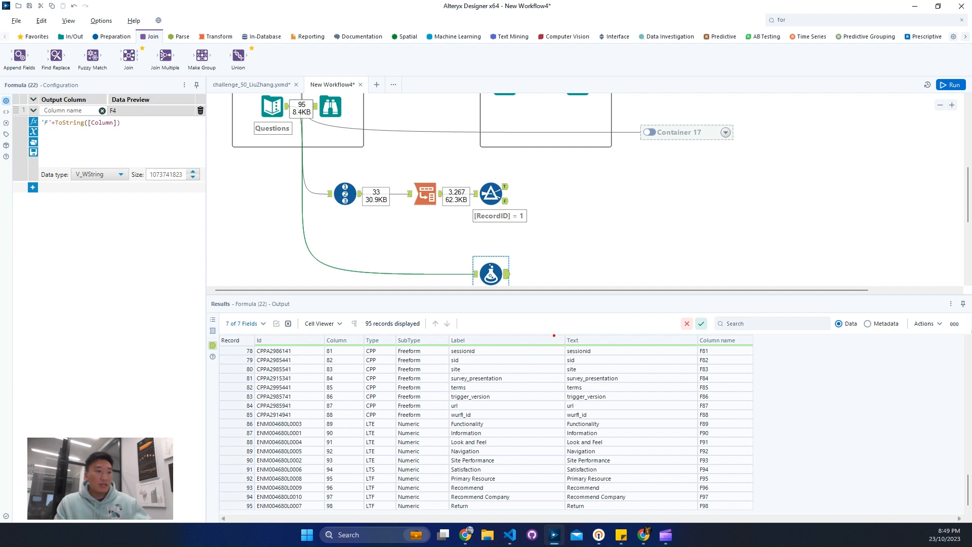
mouse_move(554, 335)
left_mouse_down()
mouse_move(646, 440)
mouse_move(672, 513)
left_mouse_up()
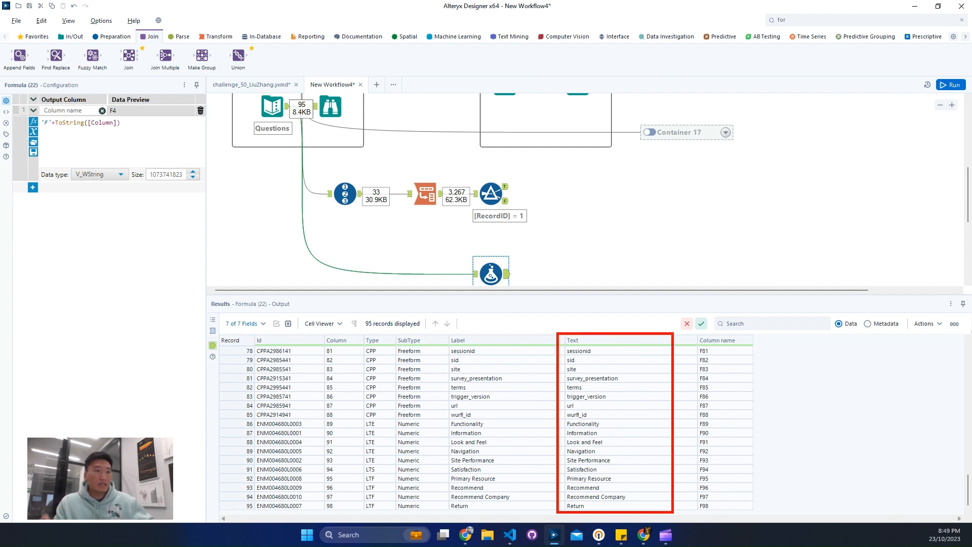
scroll(663, 465, "up", 20)
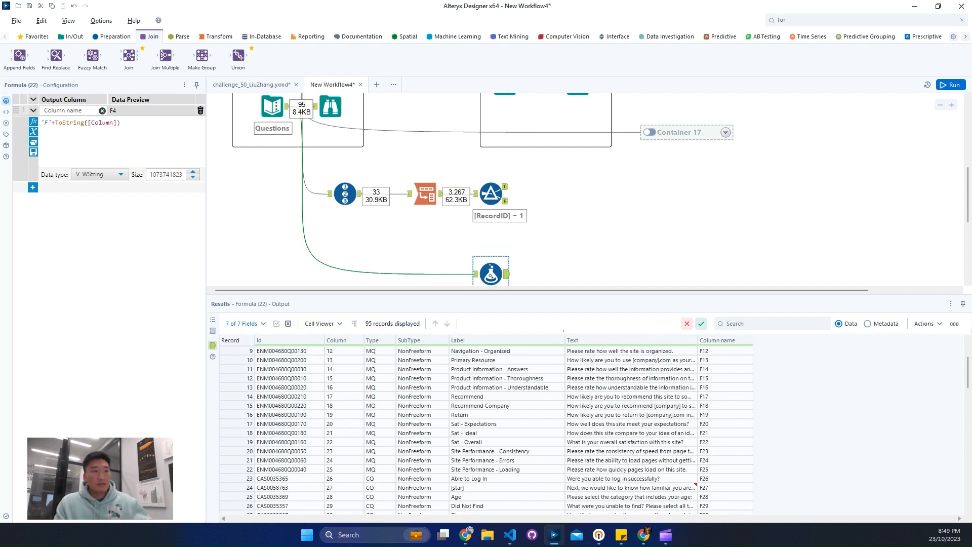
left_click_drag(563, 331, 725, 523)
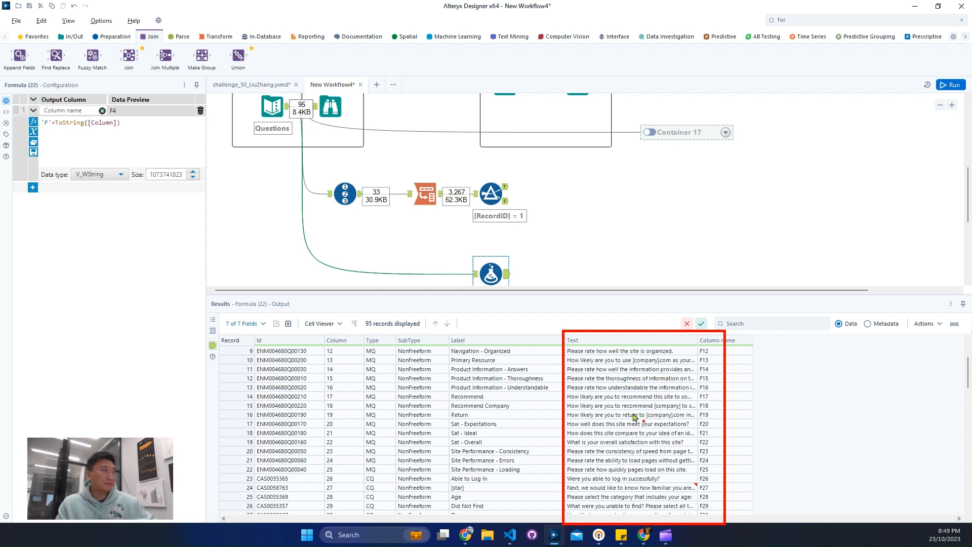
key("Escape")
Add a Join tool, connecting the Filter's False output to its left input and the Formula output to its right input.
mouse_move(128, 56)
left_mouse_down()
mouse_move(184, 103)
mouse_move(594, 213)
mouse_move(589, 207)
left_mouse_up()
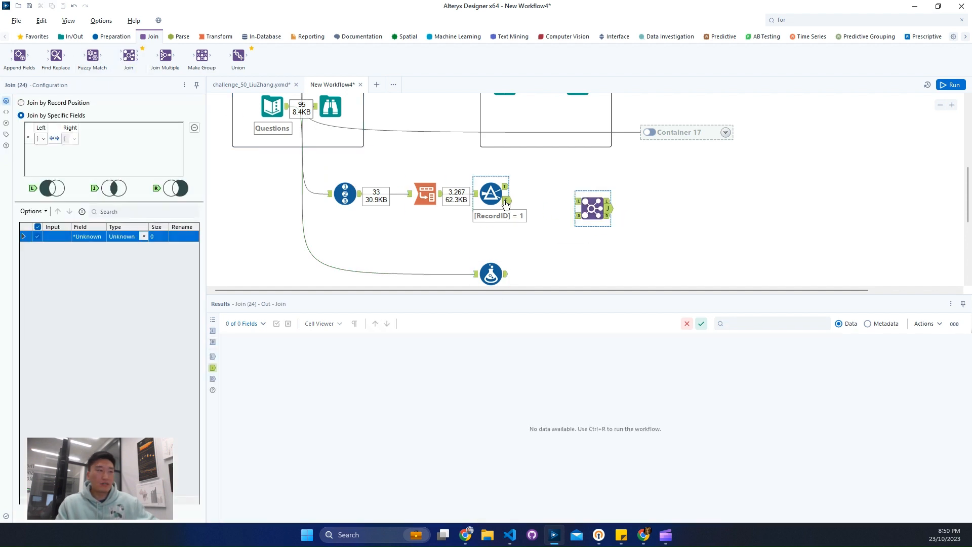
left_click_drag(505, 202, 589, 205)
left_click_drag(506, 276, 588, 221)
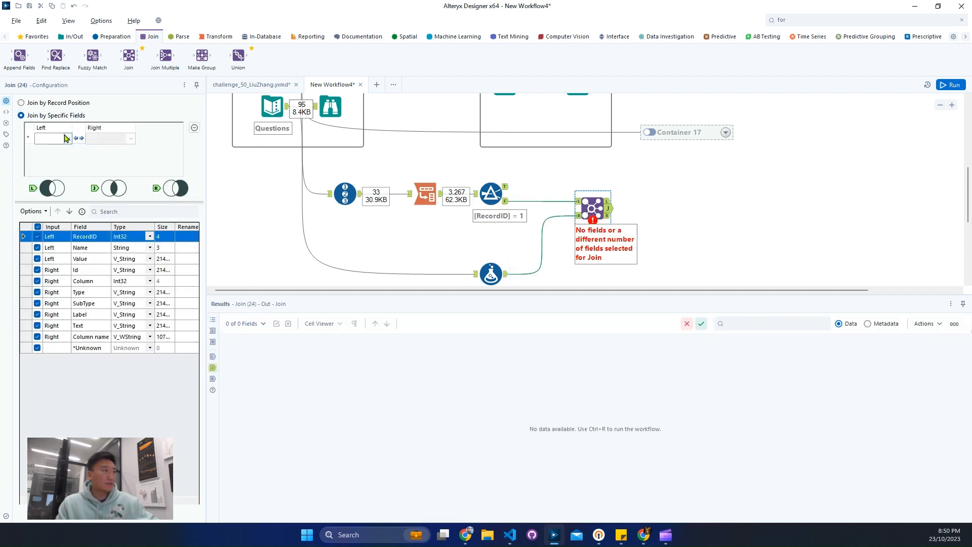
Join by specific fields, matching Name on the left to Column name on the right, and check both input tables.
left_click(68, 138)
left_click(59, 157)
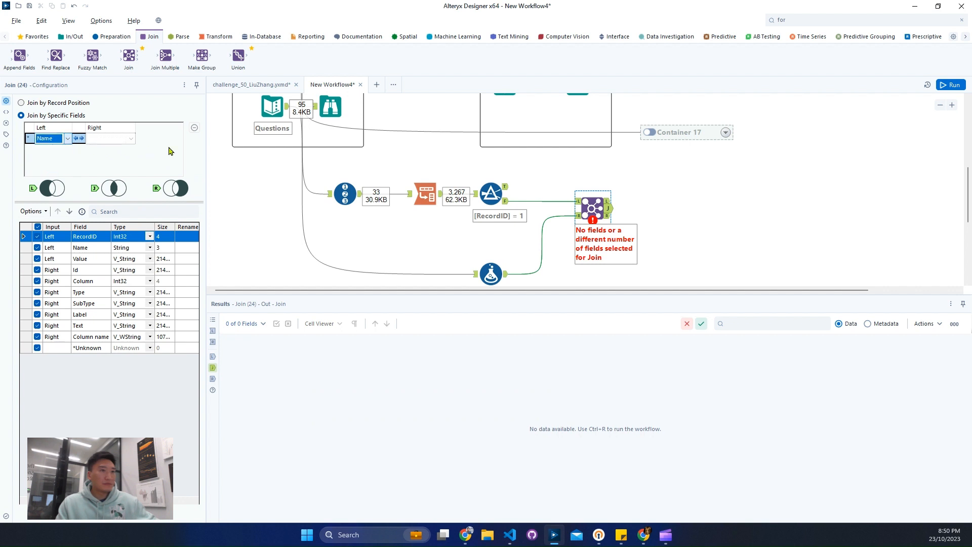
left_click(580, 204)
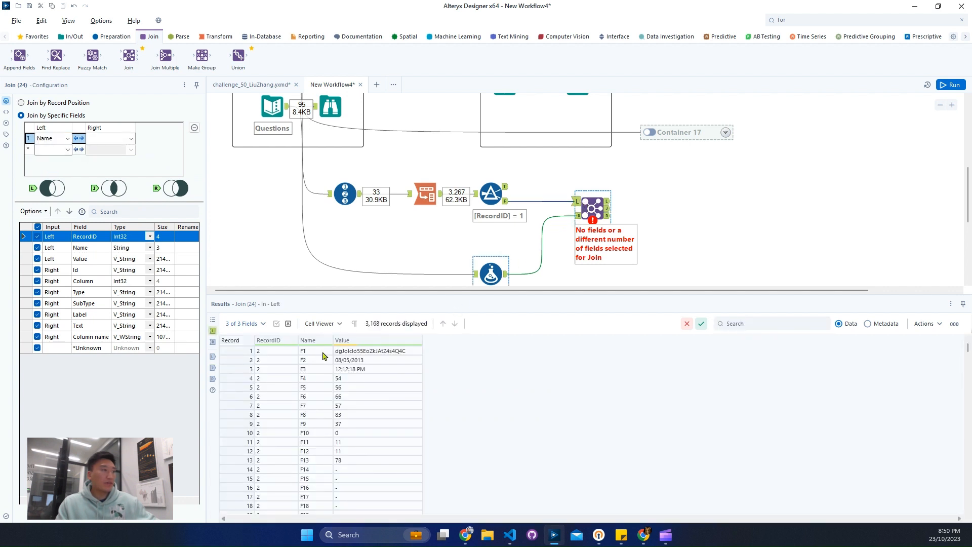
left_click(309, 368)
left_click(131, 142)
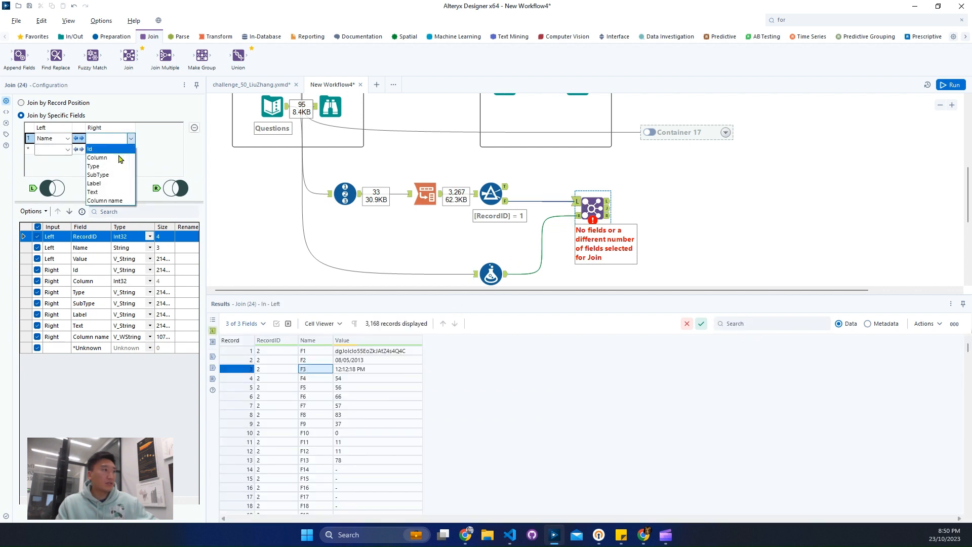
left_click(110, 205)
left_click(580, 216)
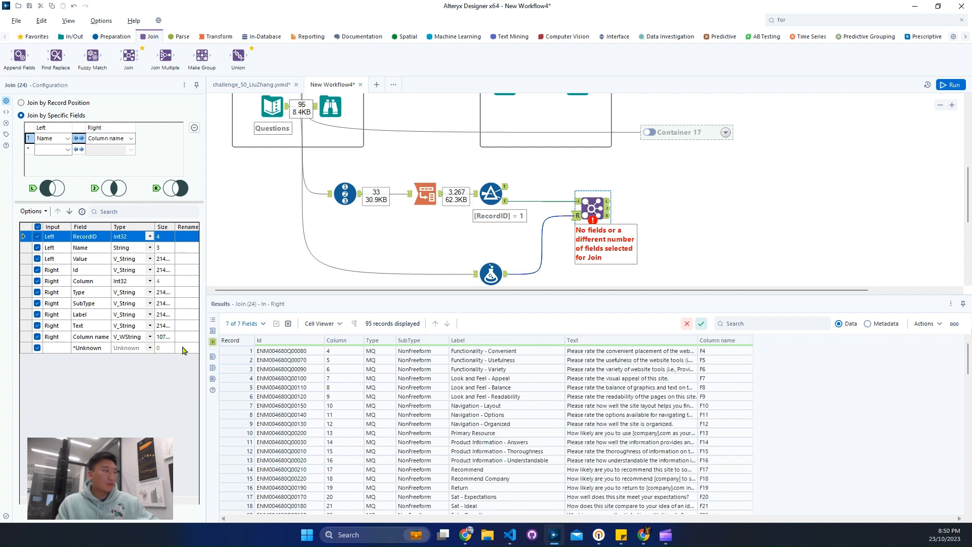
Exclude the right input's Column and Column name fields from the Join output, keeping the left input's Name field.
left_click(37, 336)
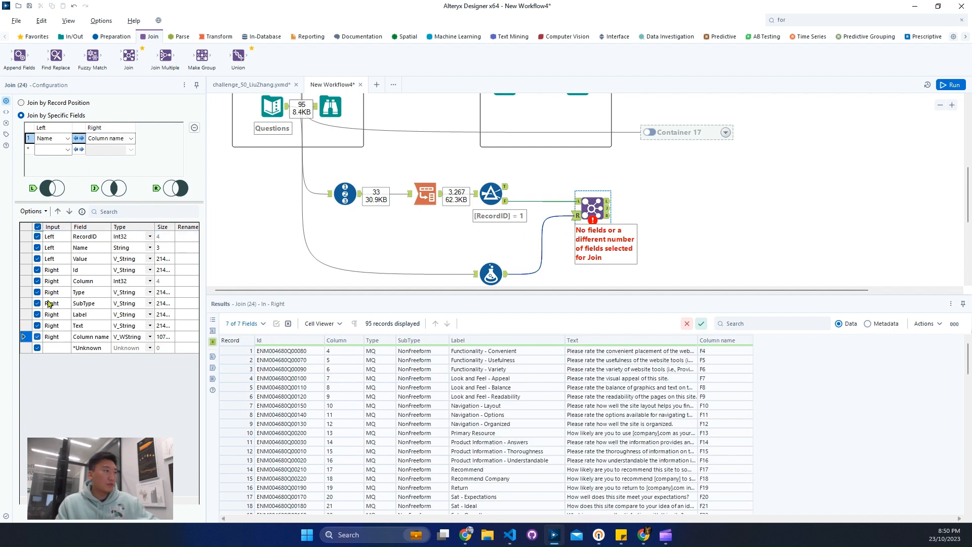
left_click(38, 247)
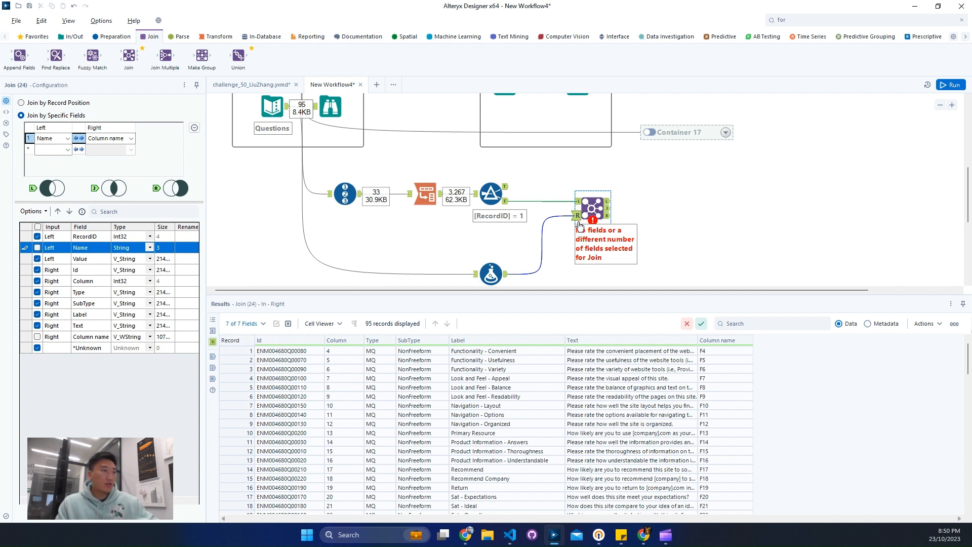
left_click(37, 281)
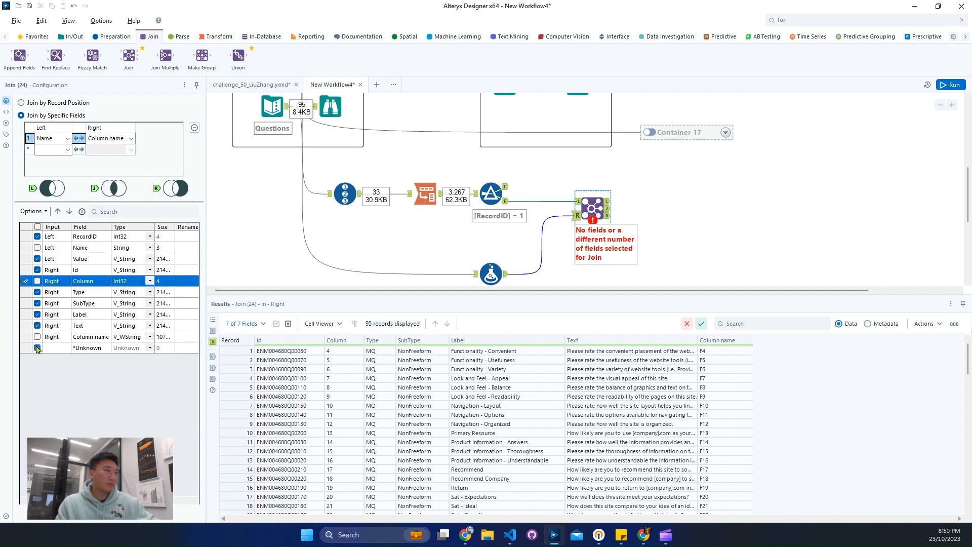
left_click(38, 247)
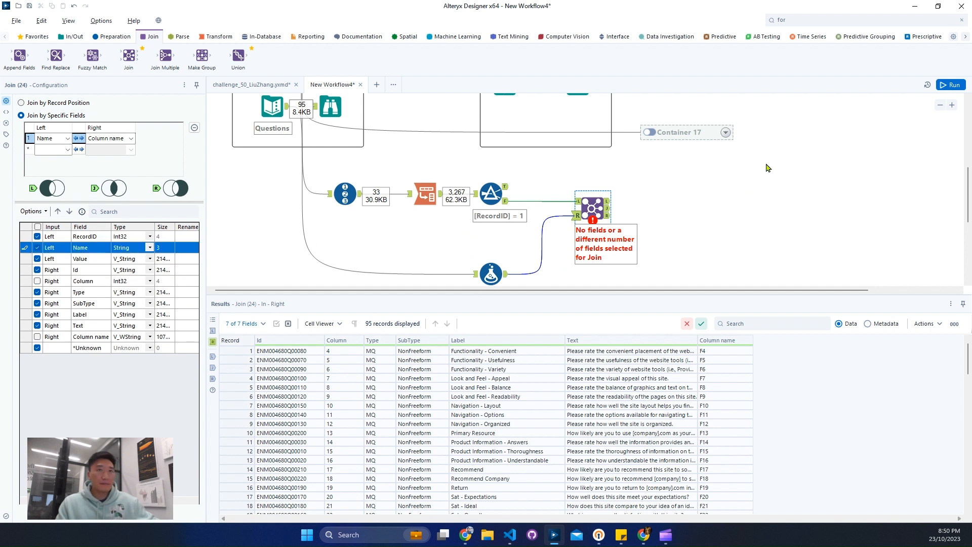
Run the workflow and check the Join's joined, right unmatched and left unmatched outputs, through to the last left unmatched records.
left_click(958, 85)
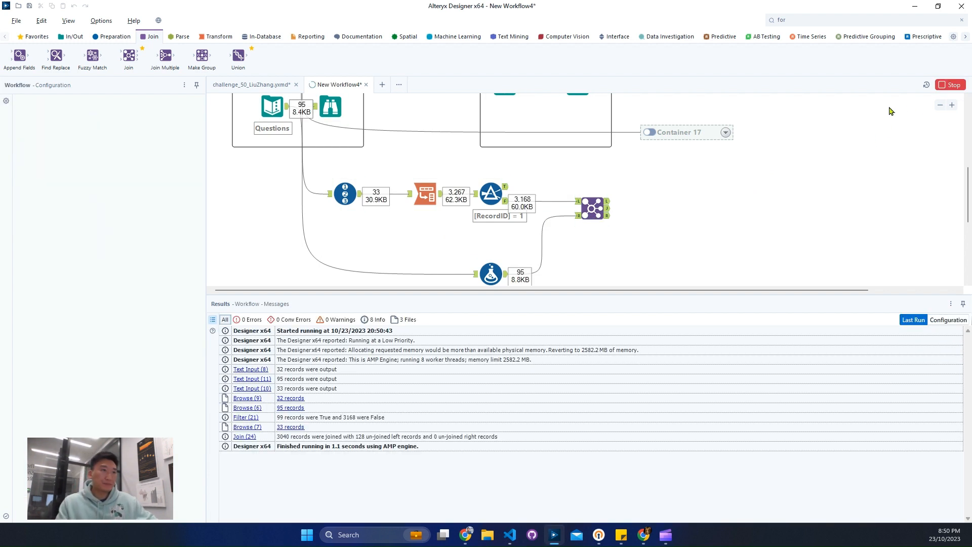
left_click(604, 210)
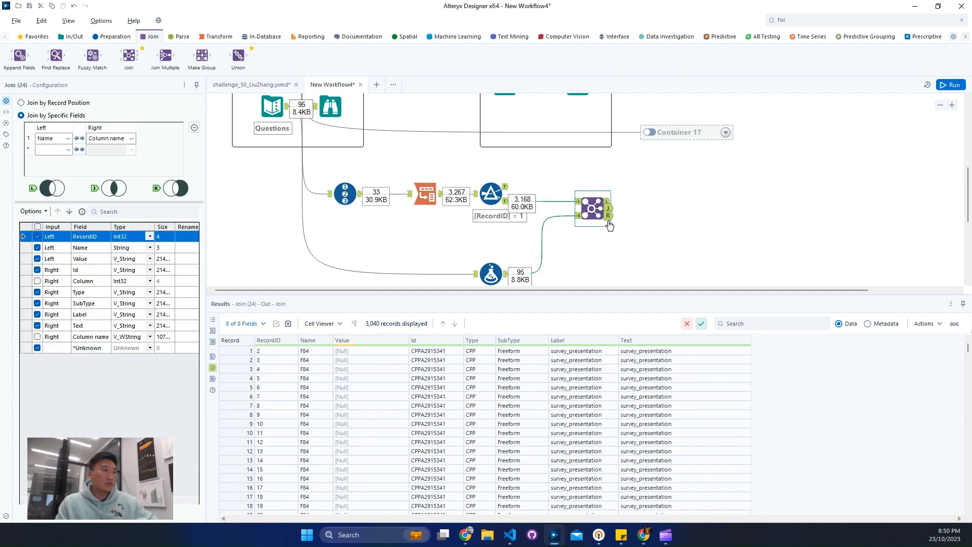
left_click(608, 216)
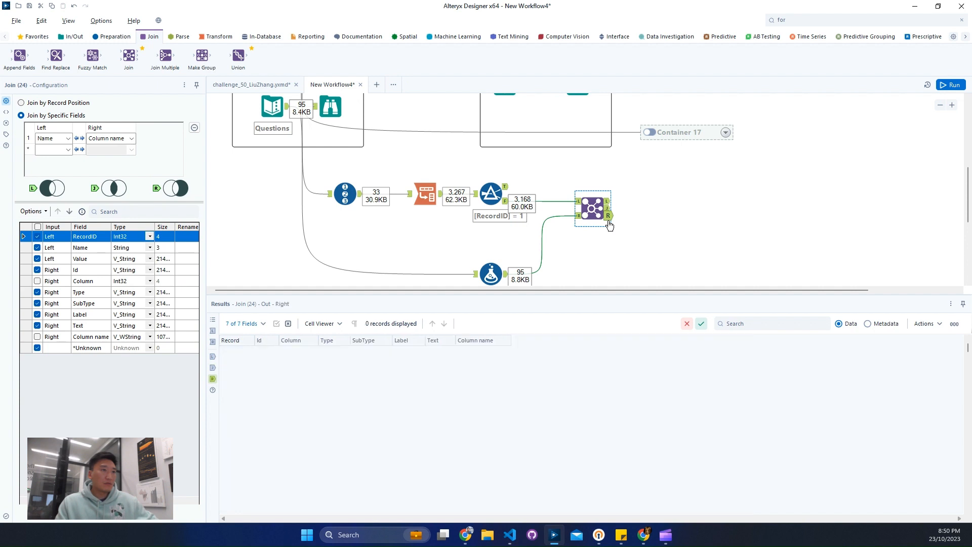
left_click(607, 202)
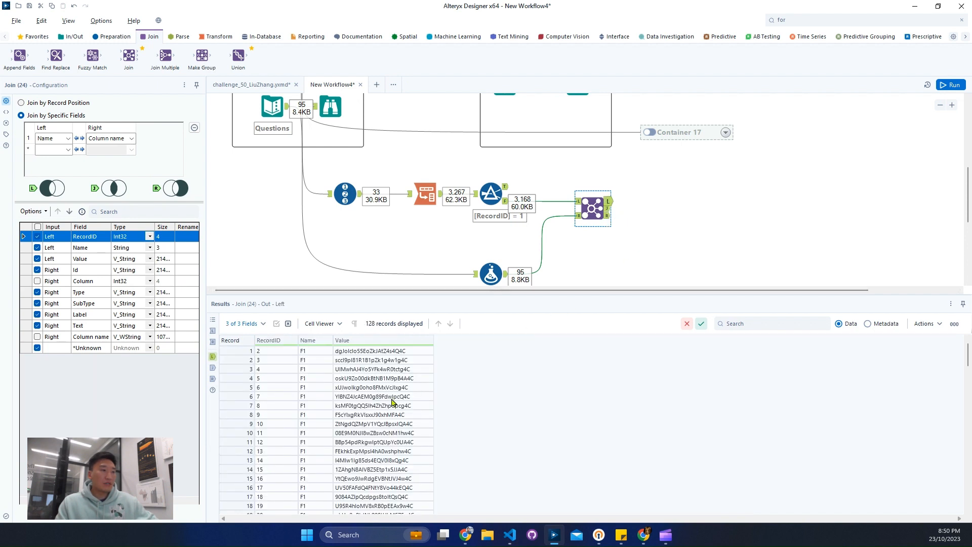
scroll(391, 399, "down", 7)
scroll(392, 399, "down", 13)
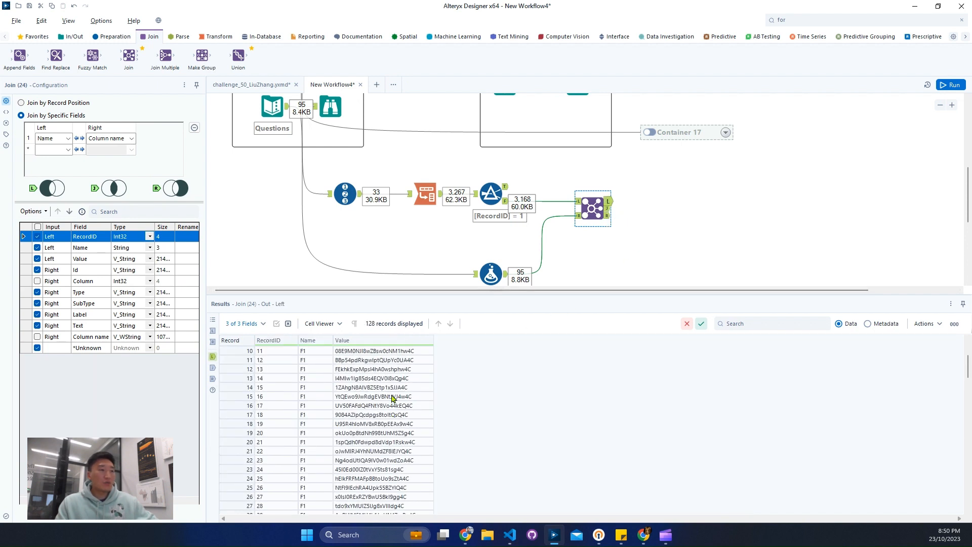
scroll(391, 396, "down", 17)
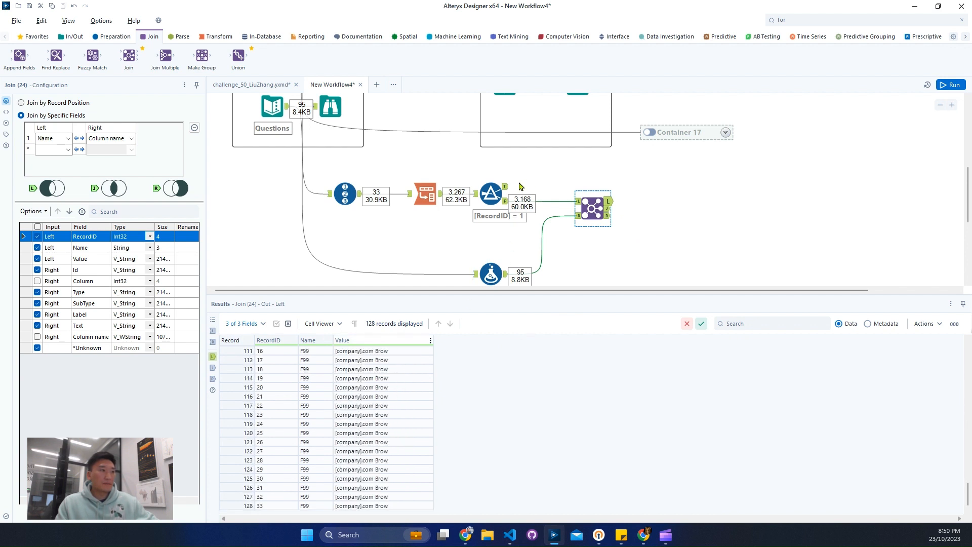
Add a second Join tool, connecting the Filter's True output to its left input and the first Join's Left output to its right input.
left_click(490, 194)
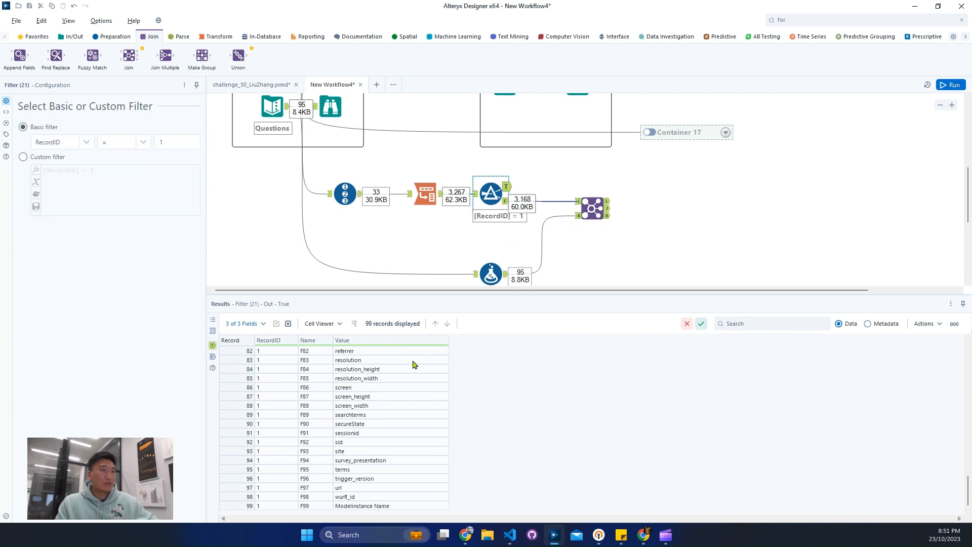
left_click(607, 202)
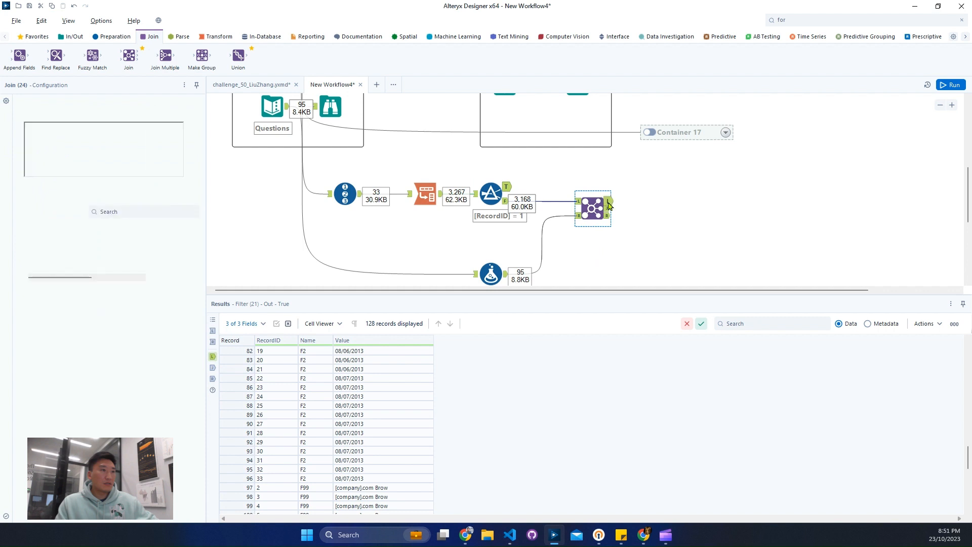
left_click_drag(134, 70, 666, 181)
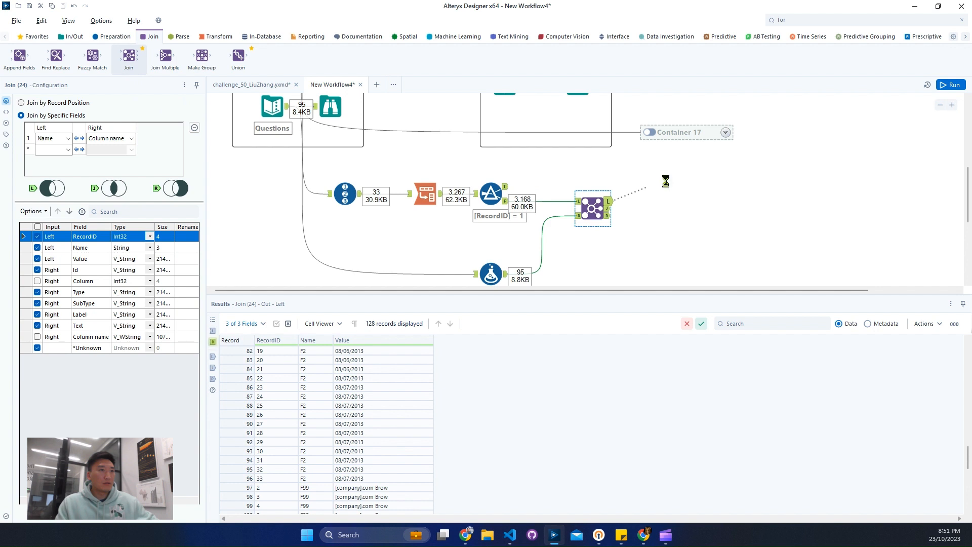
left_click(604, 202)
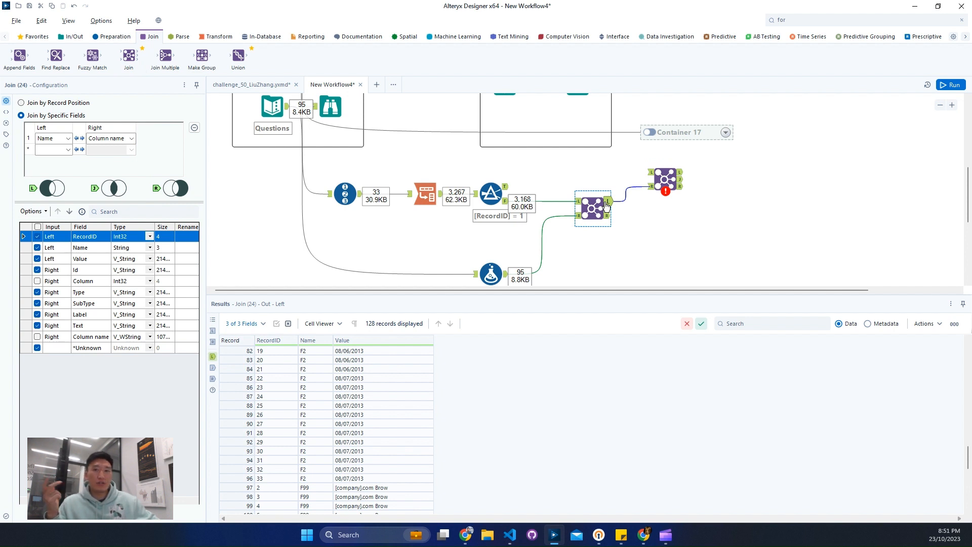
left_click(506, 191)
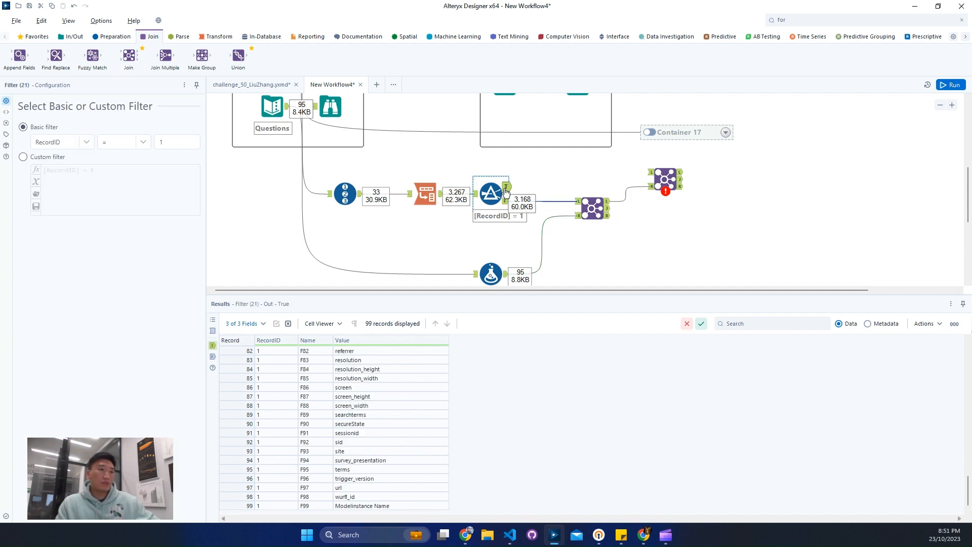
left_click_drag(506, 191, 650, 172)
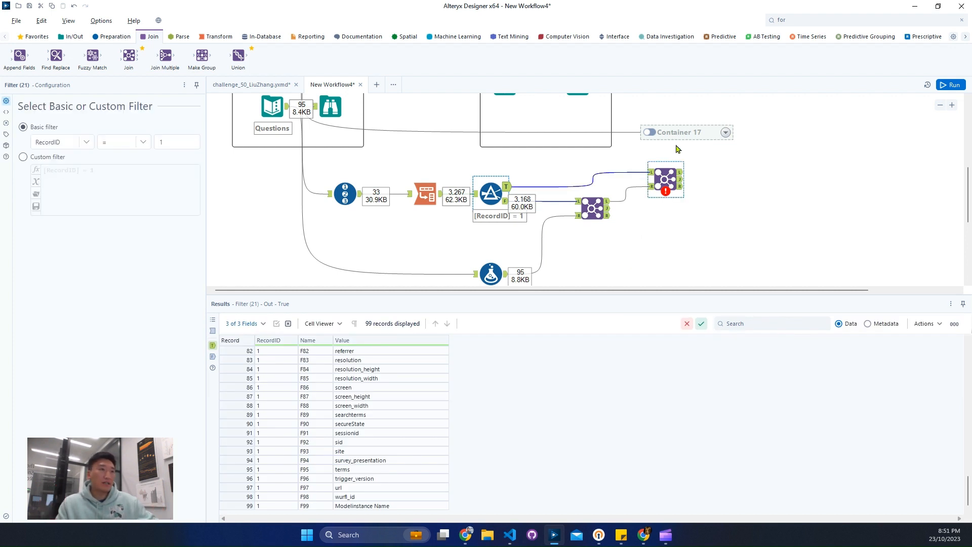
Match the second Join by Name on both sides and exclude the left and right Name fields from its output.
left_click(658, 178)
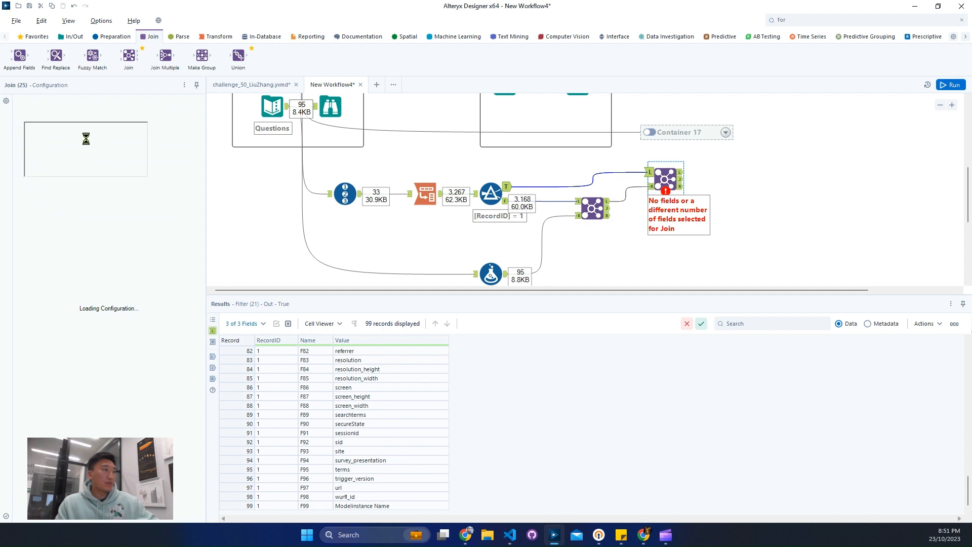
left_click(68, 138)
left_click(53, 157)
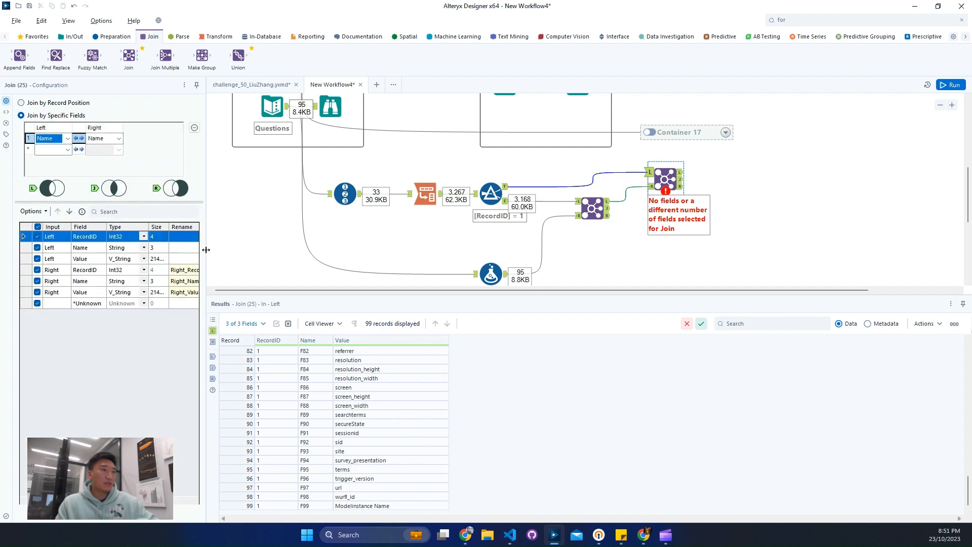
left_click_drag(205, 250, 281, 250)
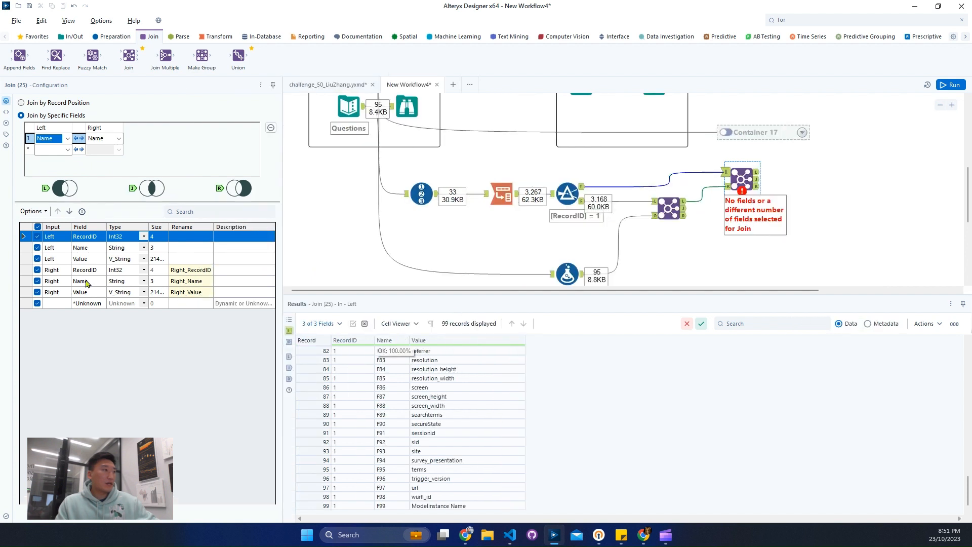
left_click(37, 248)
left_click(38, 281)
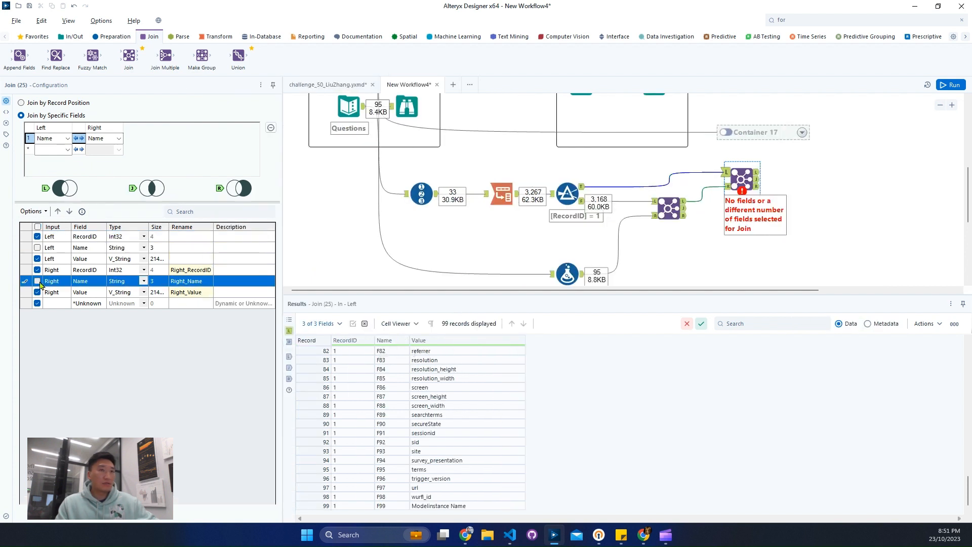
Compare the right and left input tables of the second Join.
left_click(728, 187)
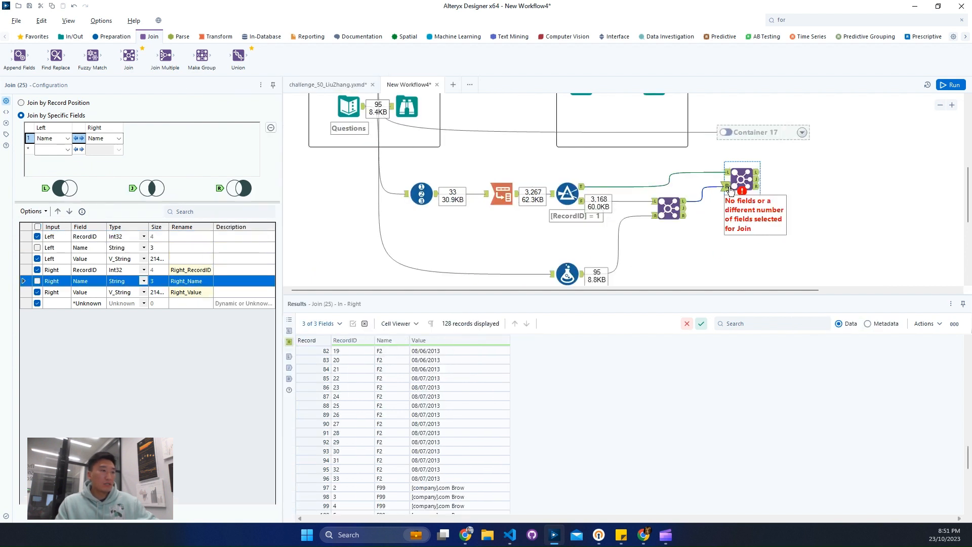
left_click(362, 369)
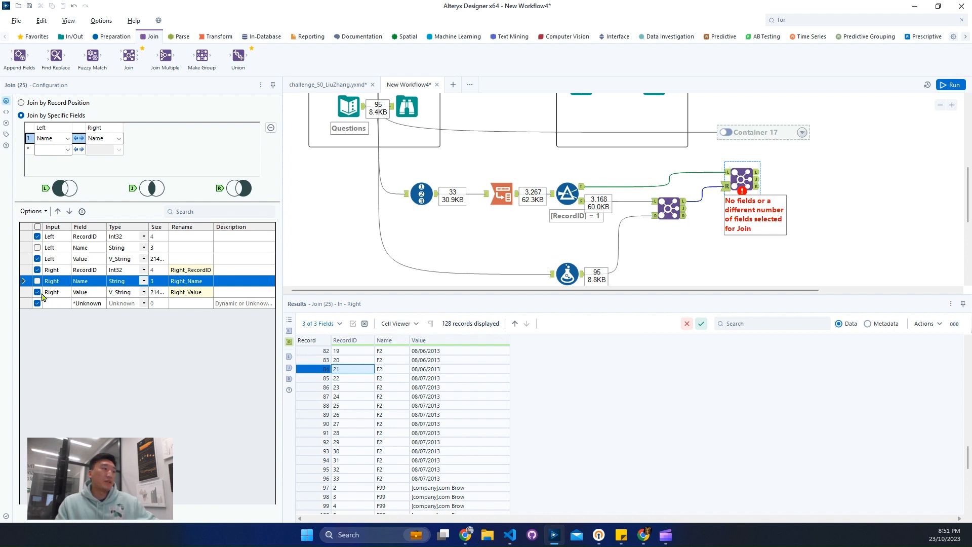
left_click(730, 173)
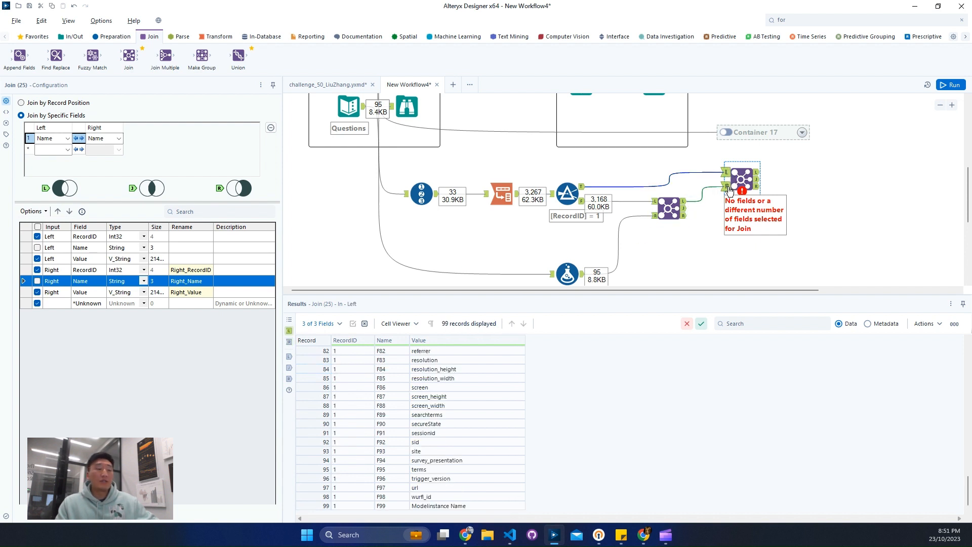
left_click(729, 188)
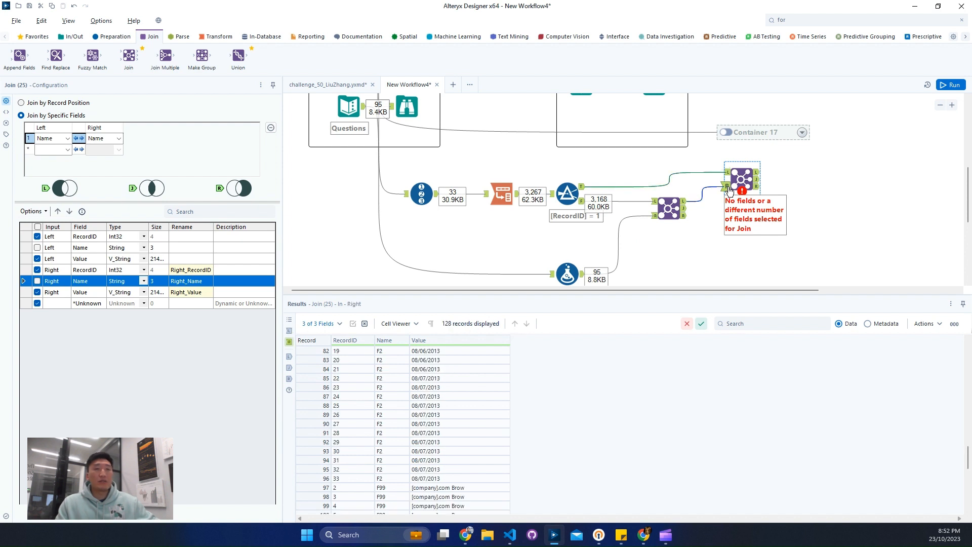
Run the workflow and check the records in the second Join's joined output.
key("ctrl+r")
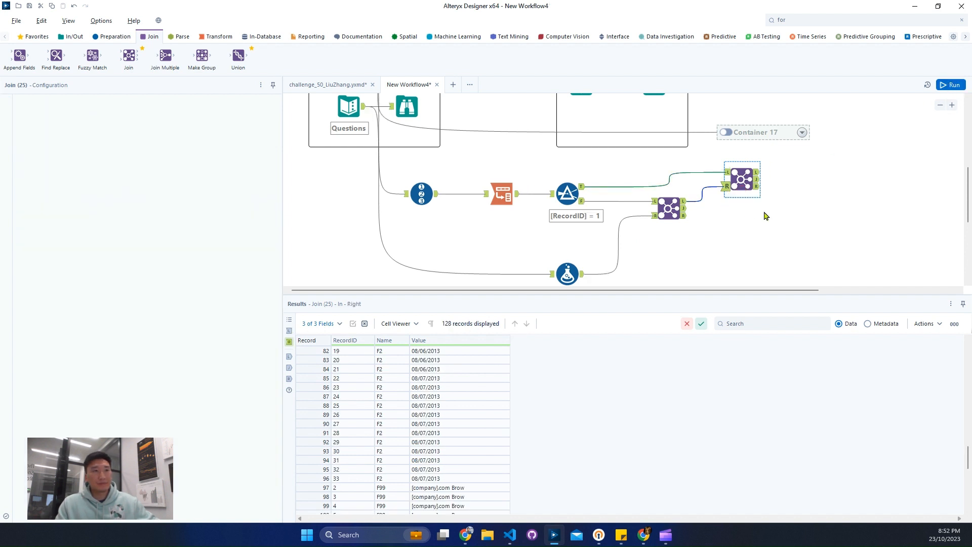
left_click(757, 181)
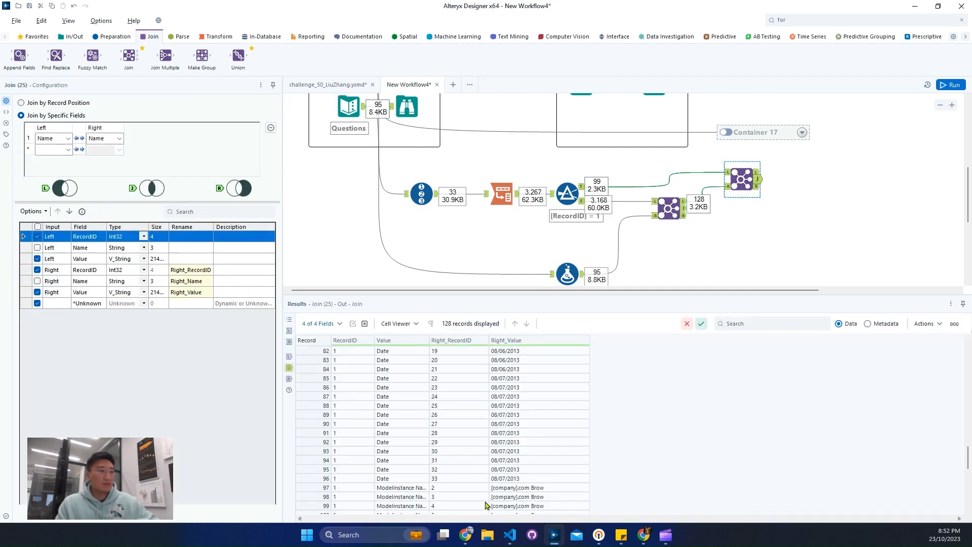
scroll(496, 462, "down", 5)
scroll(497, 462, "up", 5)
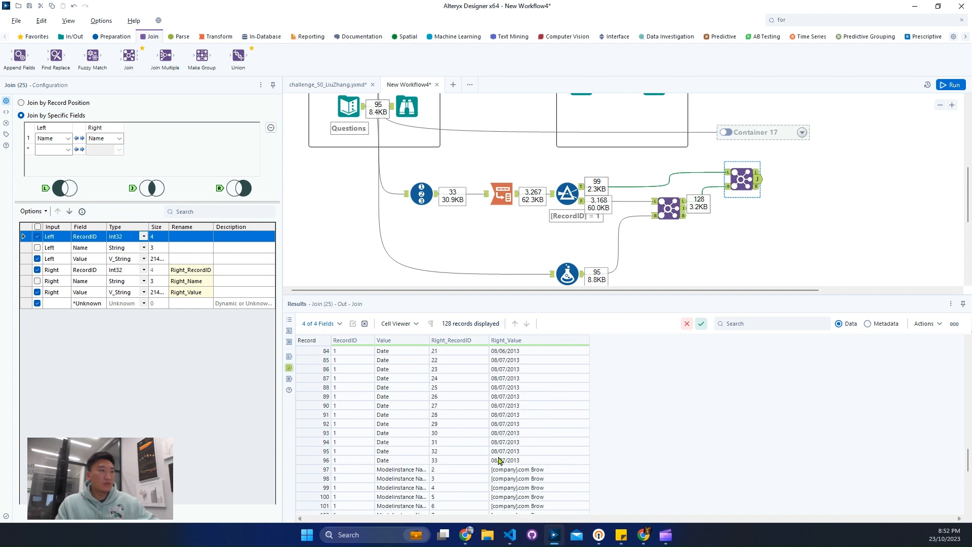
scroll(368, 349, "up", 2)
Add a Cross Tab tool after the second Join's joined output and group its data by Right_RecordID.
left_click(214, 42)
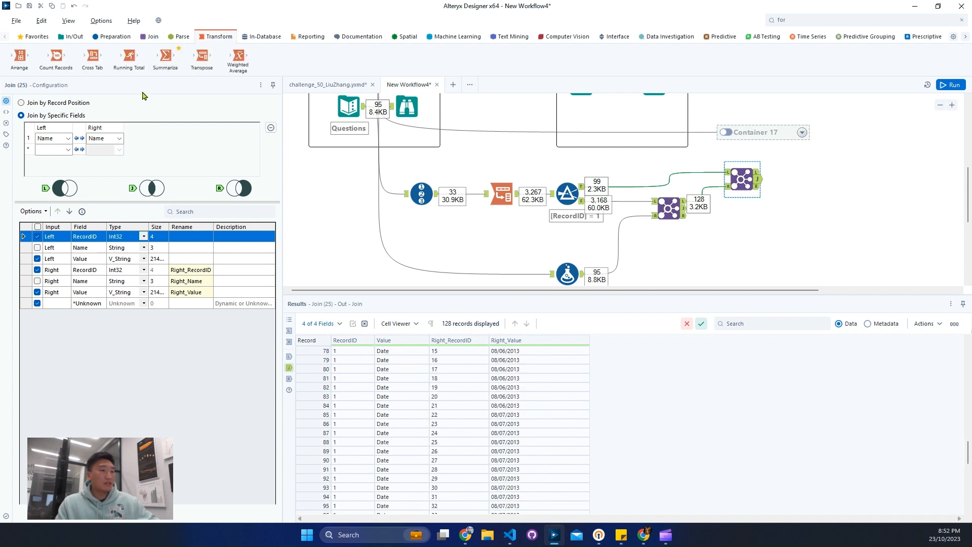
left_click_drag(92, 56, 829, 182)
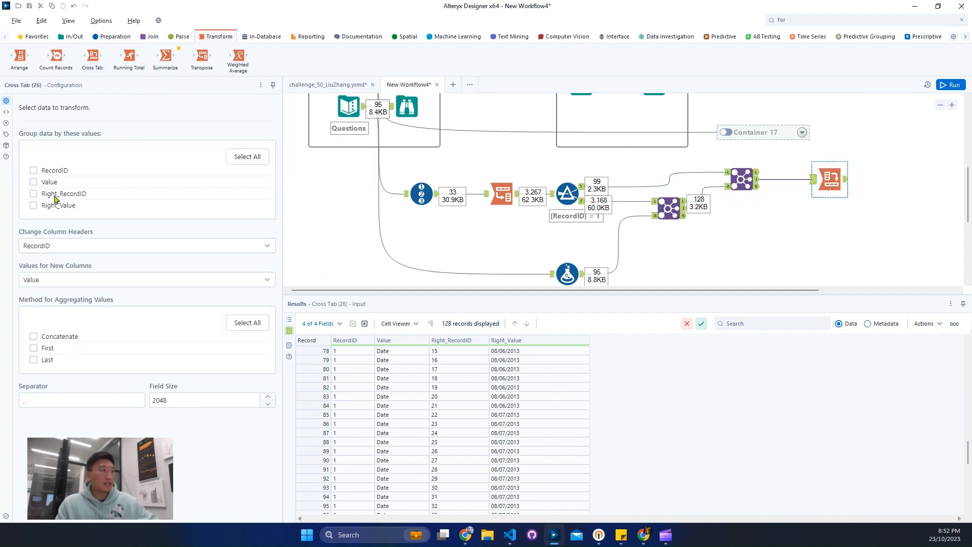
left_click(55, 195)
left_click_drag(442, 368, 445, 510)
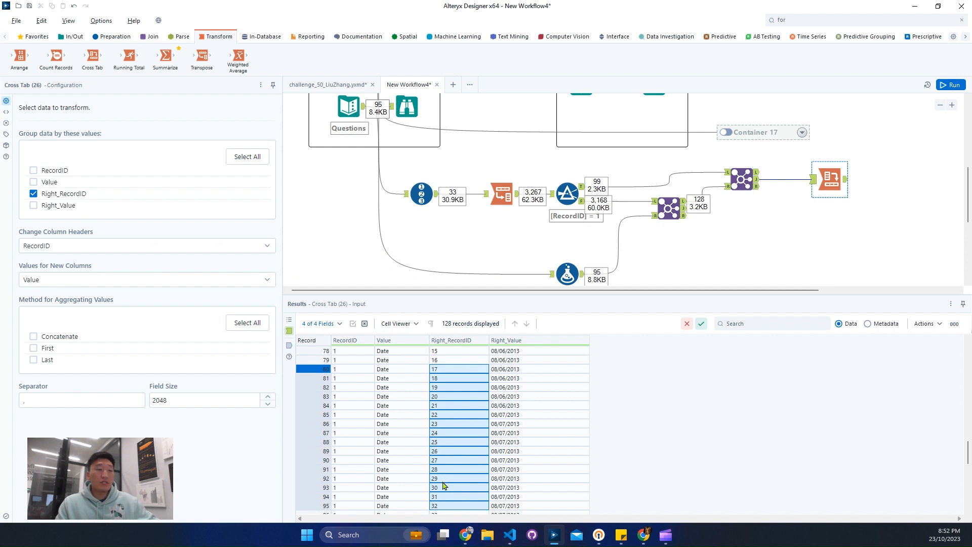
left_click_drag(339, 378, 343, 427)
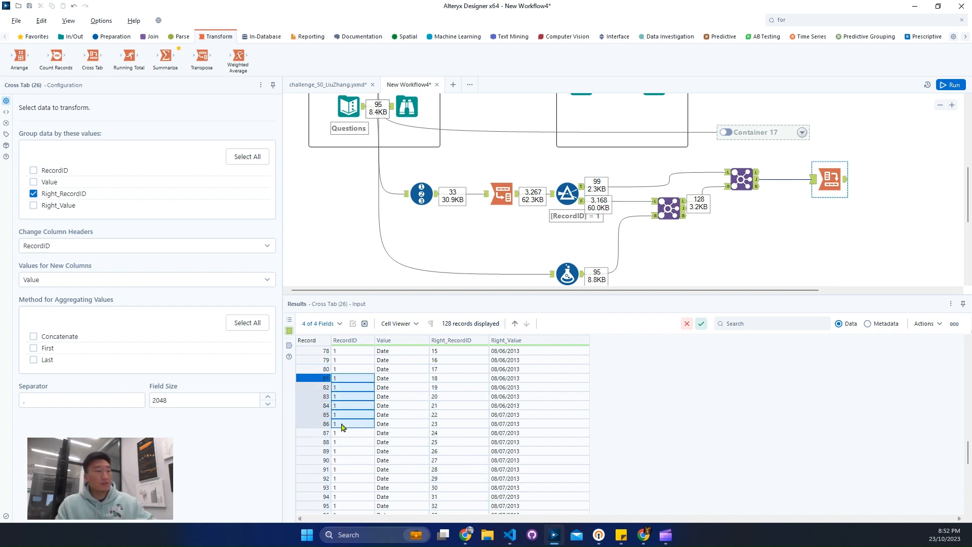
left_click_drag(445, 387, 446, 424)
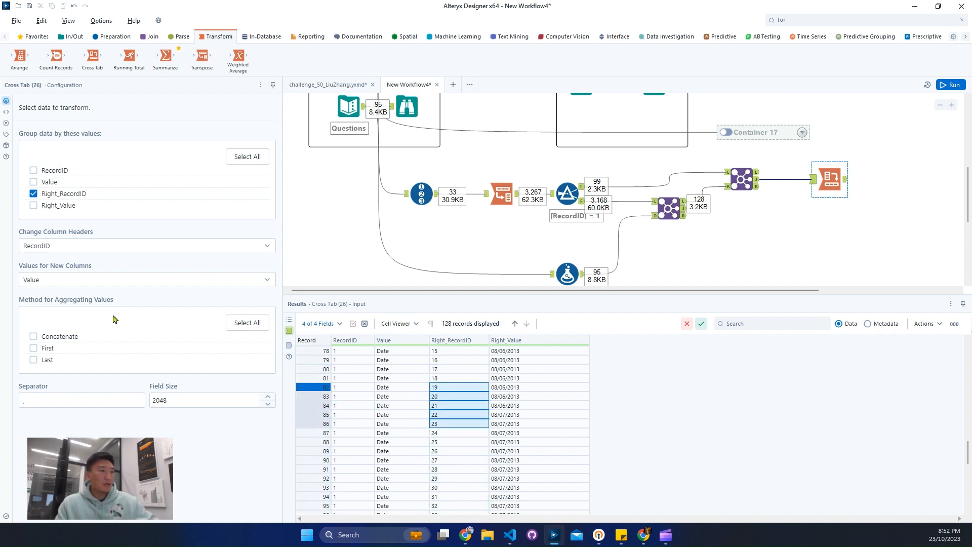
Set the Cross Tab's column headers to Value and its new column values to Right_Value, aggregated with Concatenate.
left_click(75, 246)
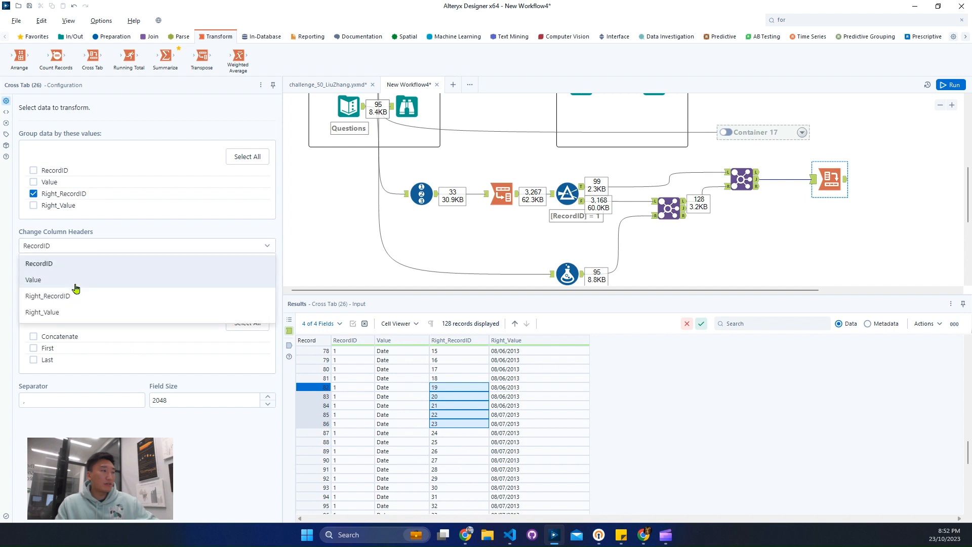
left_click(76, 282)
left_click(66, 279)
left_click(71, 344)
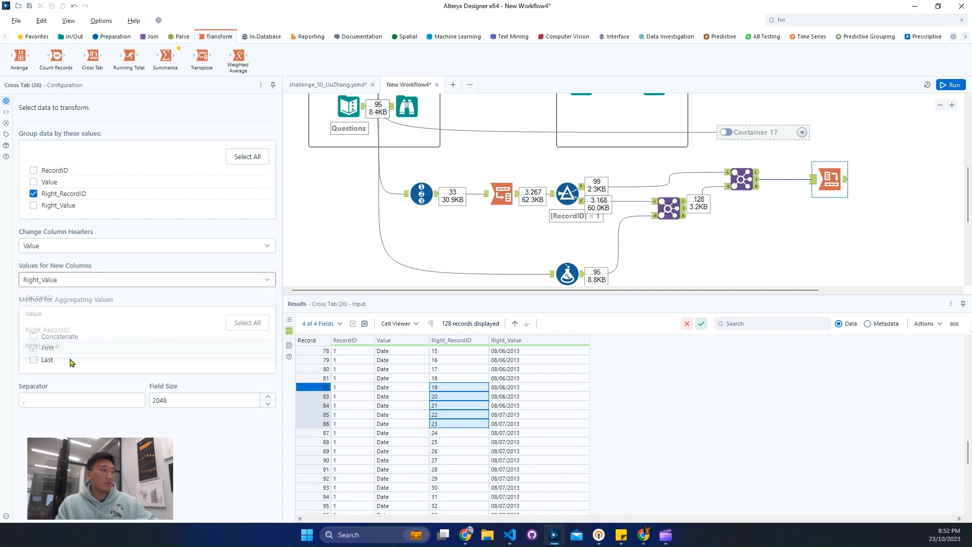
left_click(56, 336)
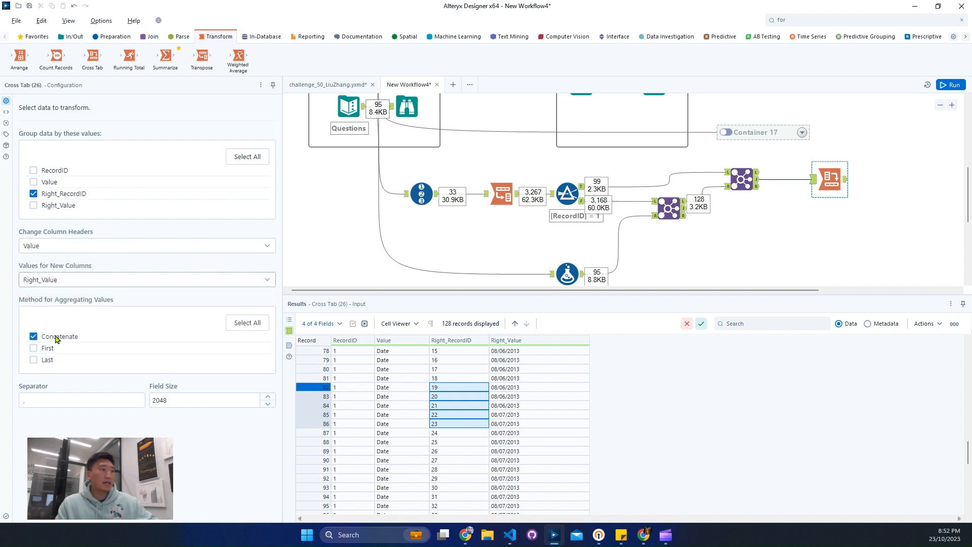
Run the workflow and examine the Cross Tab output, focusing on the Right_RecordID column.
left_click(950, 86)
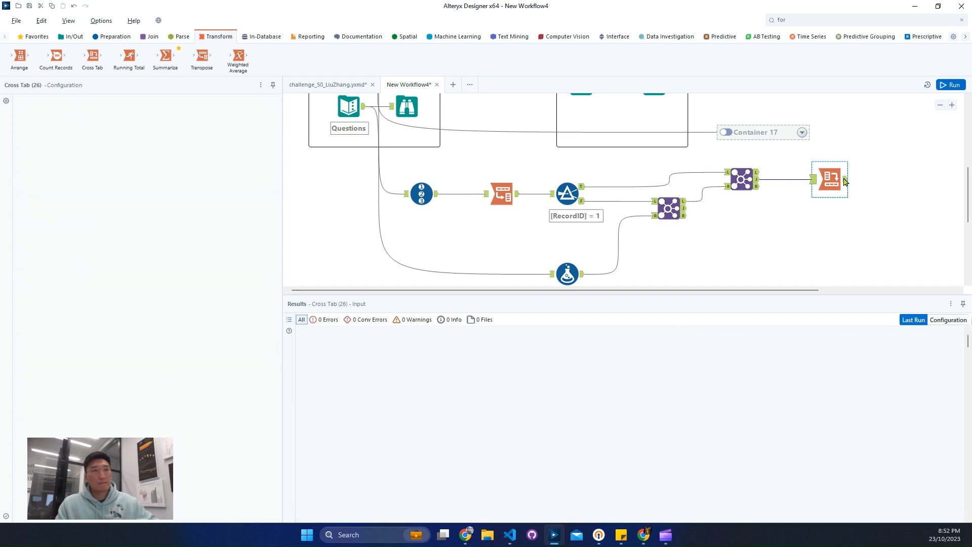
left_click(844, 178)
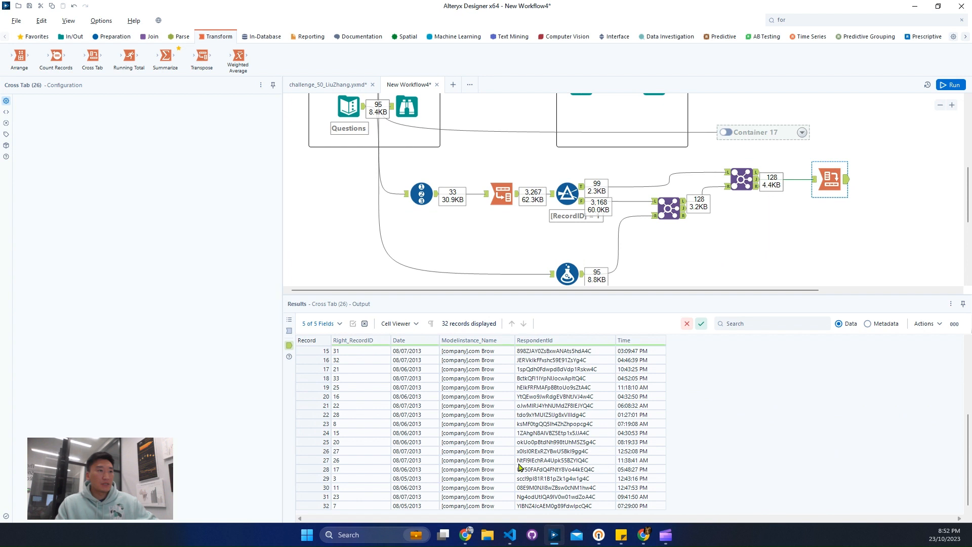
key("ctrl+2")
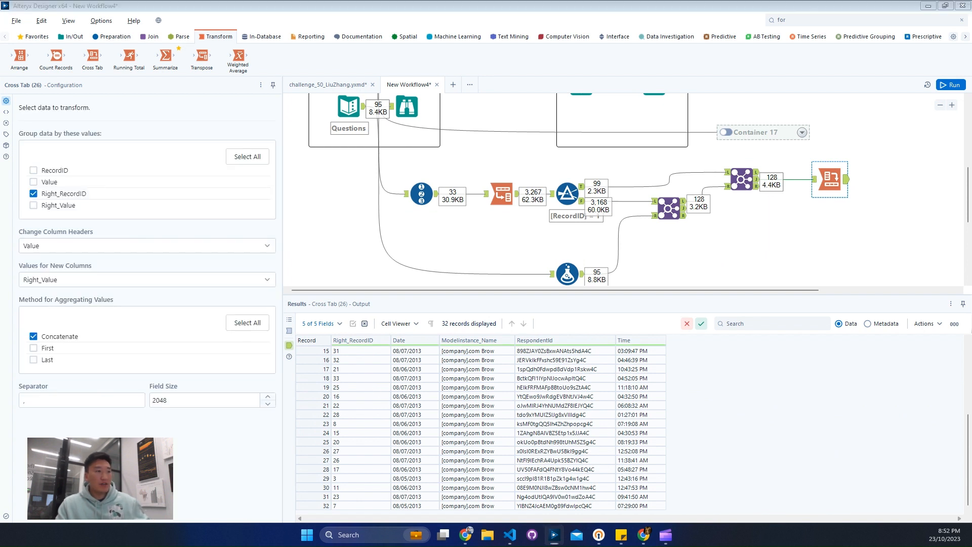
mouse_move(314, 323)
left_mouse_down()
mouse_move(391, 366)
mouse_move(376, 365)
left_mouse_up()
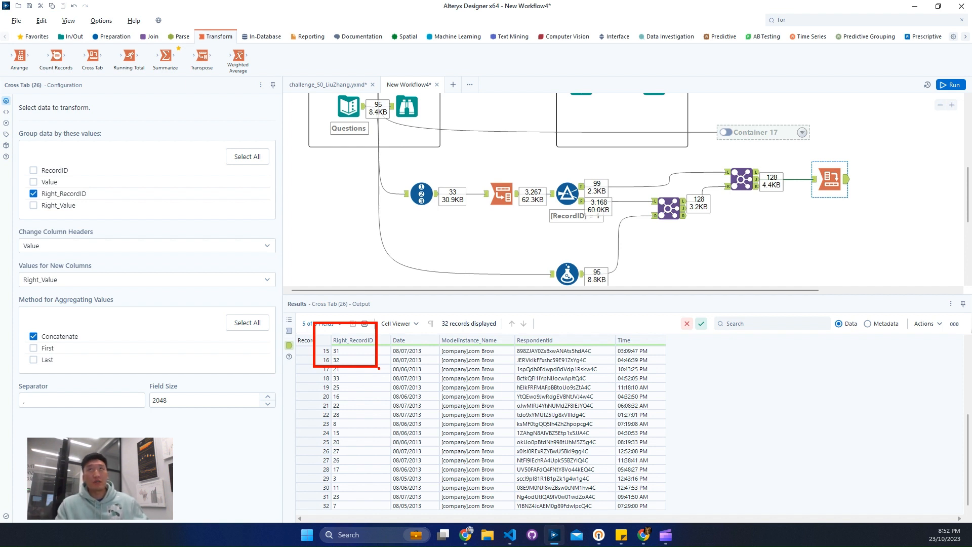
Review the respondent detail columns in the Cross Tab output and the question columns in the first Join's joined output.
key("e")
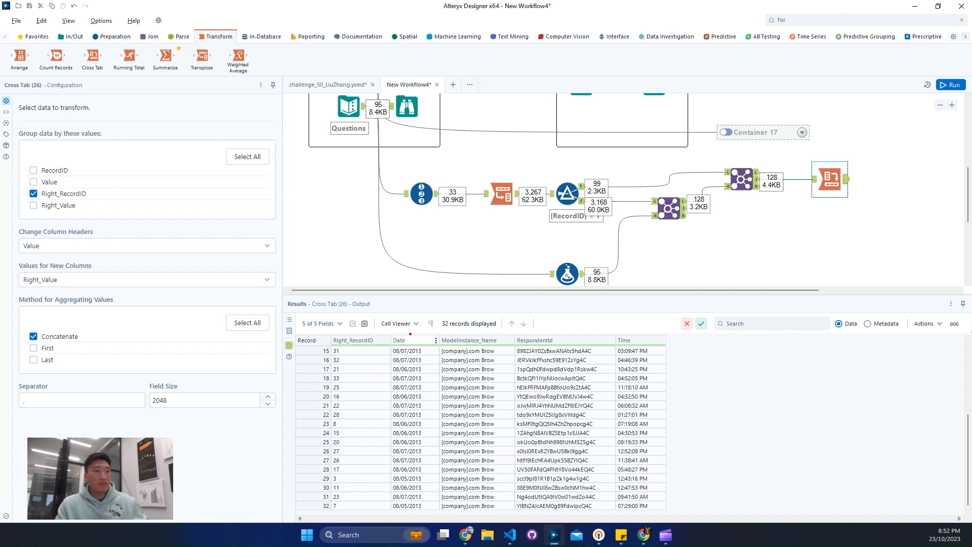
left_click_drag(384, 323, 677, 349)
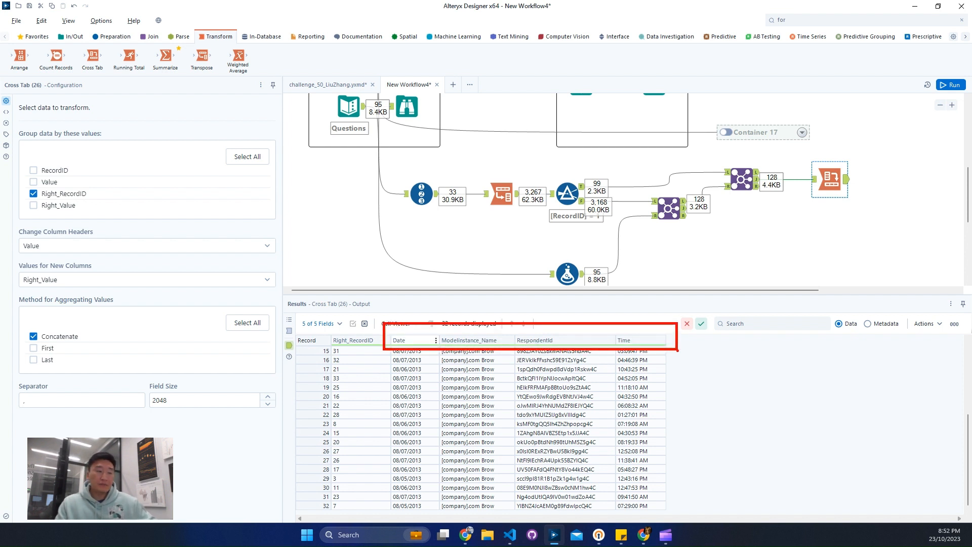
key("Escape")
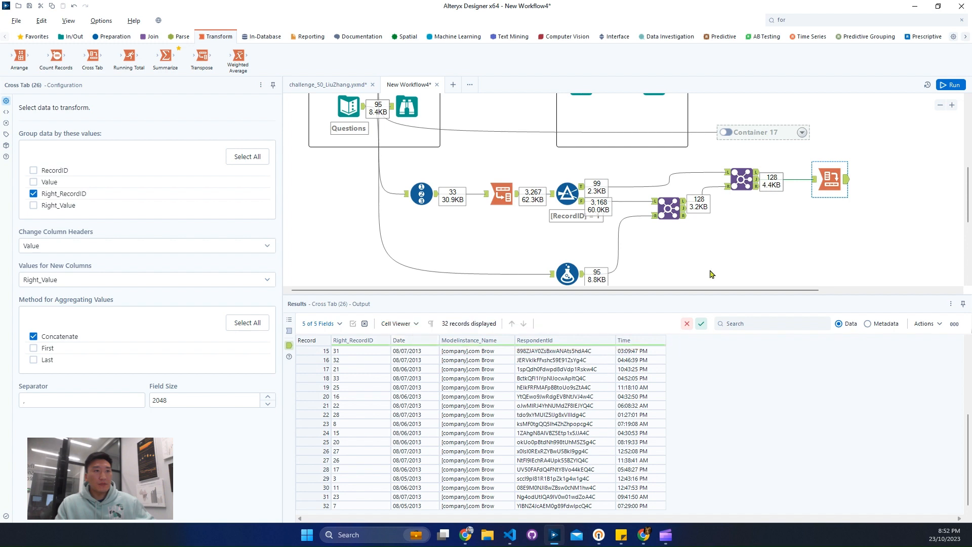
left_click(668, 208)
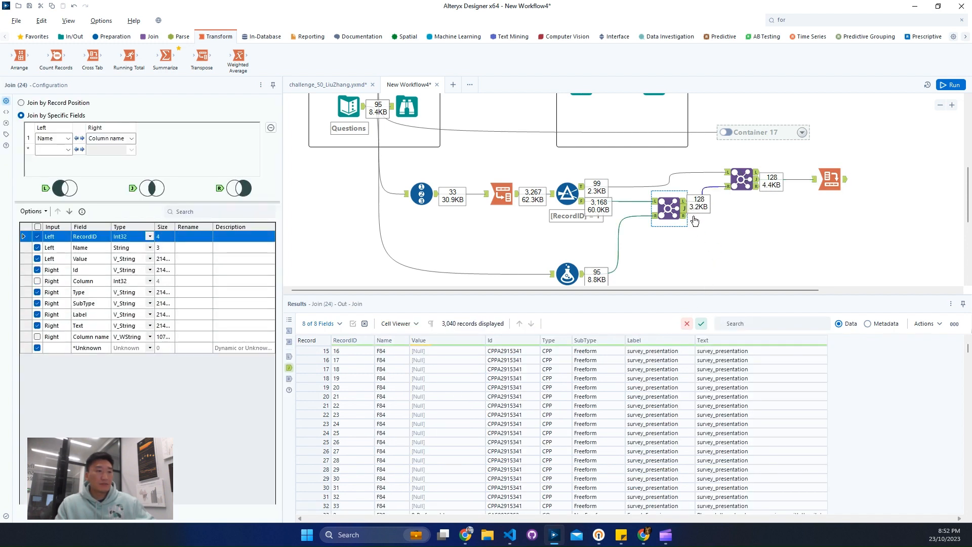
left_click_drag(545, 362, 759, 427)
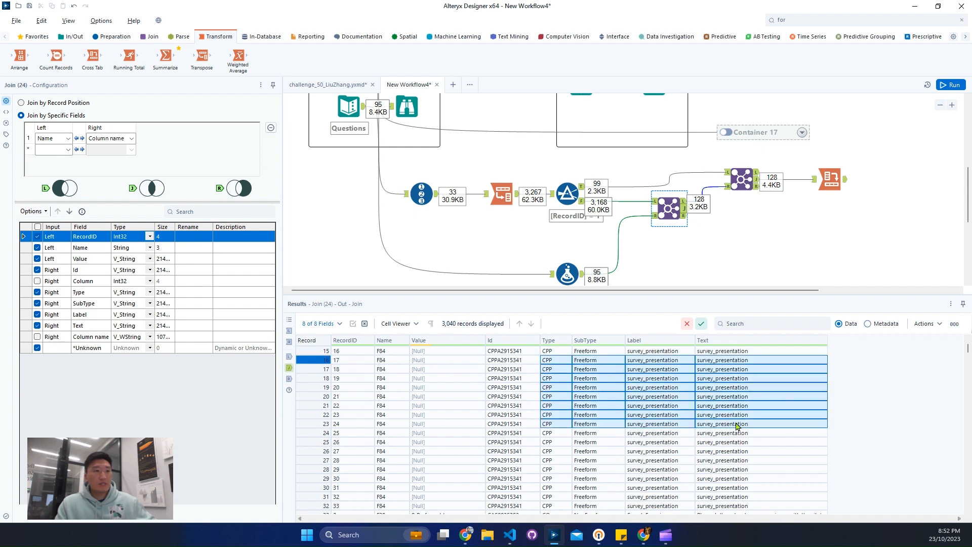
left_click(756, 373)
left_click_drag(757, 361, 738, 433)
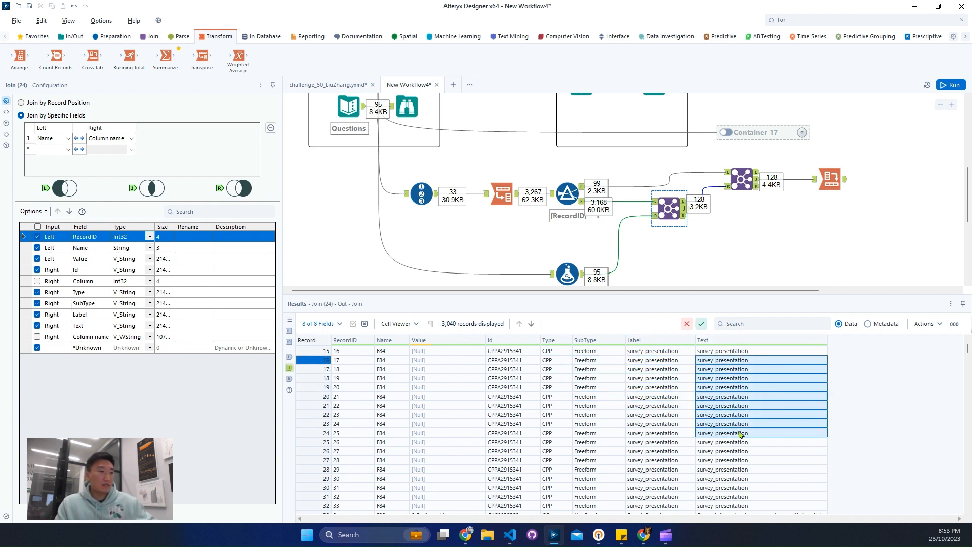
left_click_drag(515, 363, 622, 434)
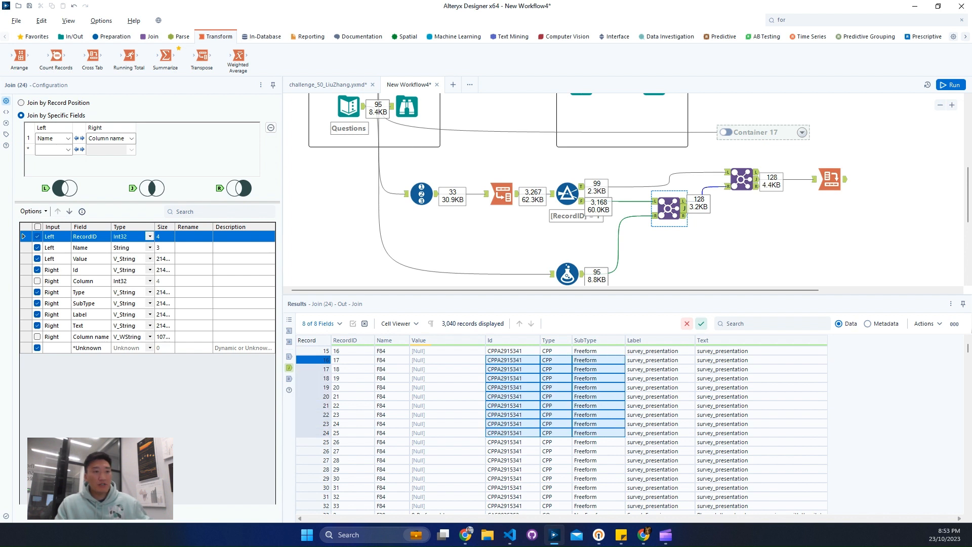
mouse_move(489, 310)
left_mouse_down()
mouse_move(574, 419)
mouse_move(689, 453)
left_mouse_up()
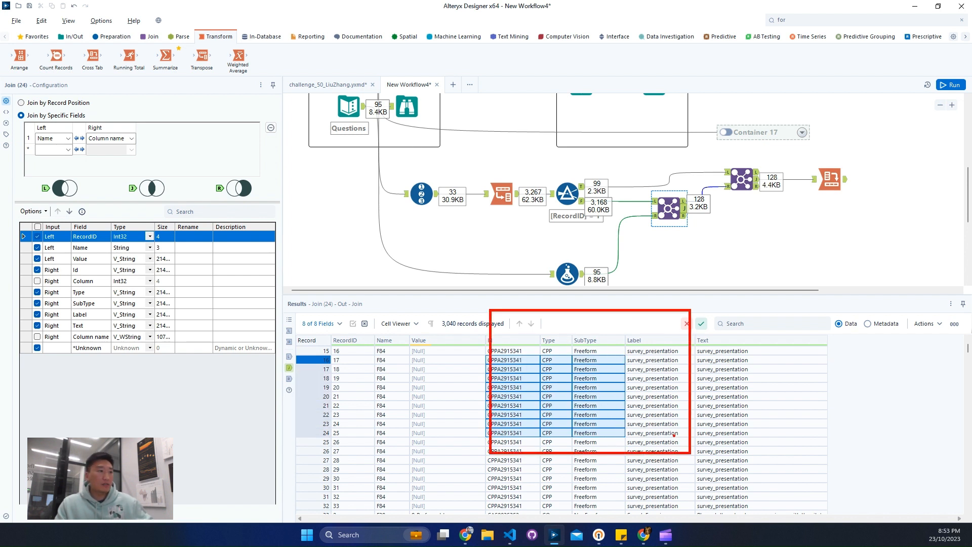
key("Escape")
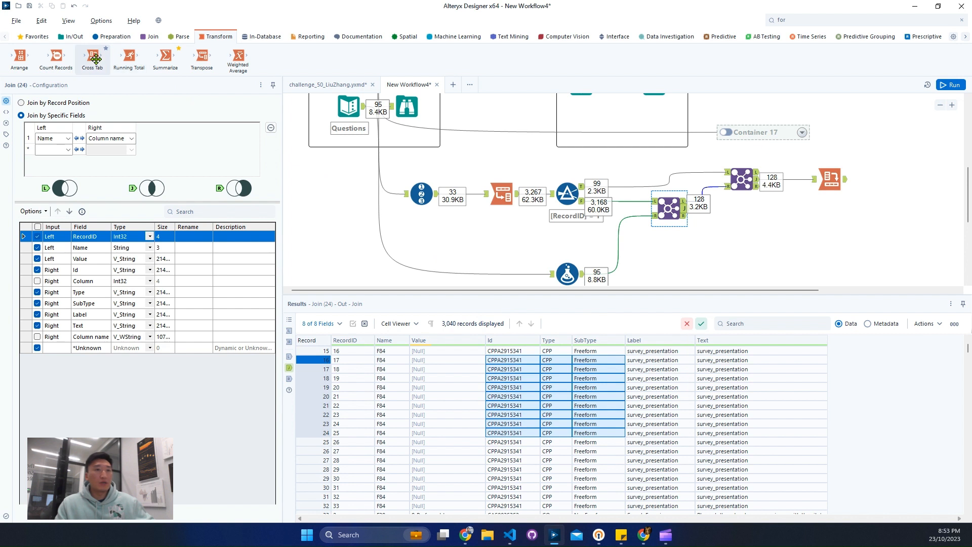
Add a second Cross Tab tool fed by the first Join's joined output and group its data by RecordID.
left_click_drag(93, 58, 794, 255)
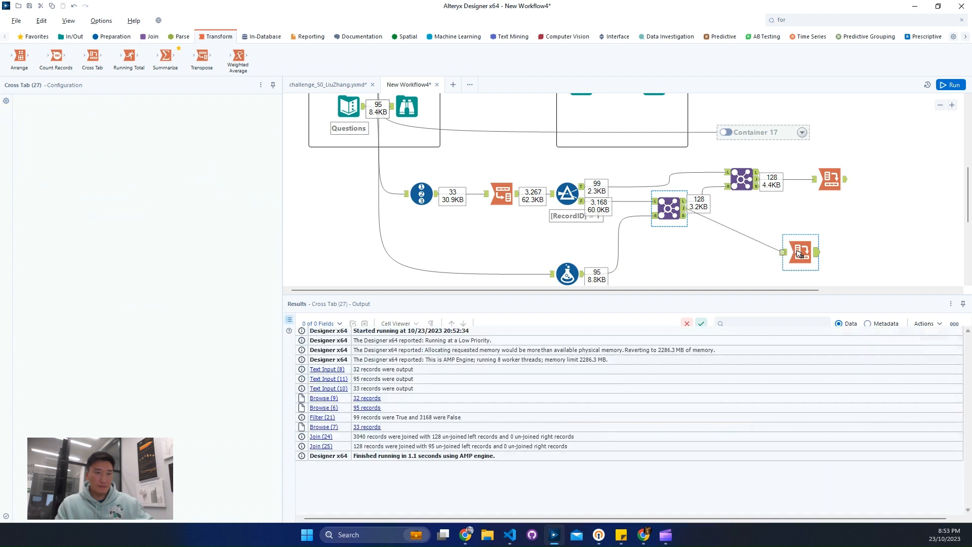
left_click_drag(796, 253, 823, 248)
left_click(821, 246)
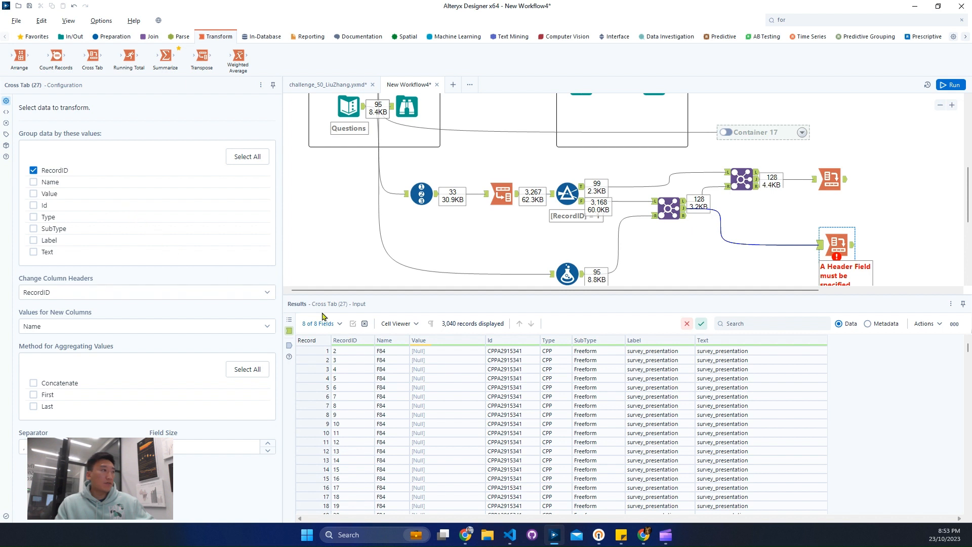
Set the new Cross Tab's column headers to Text and its new column values to Value, aggregated with Concatenate.
left_click(65, 293)
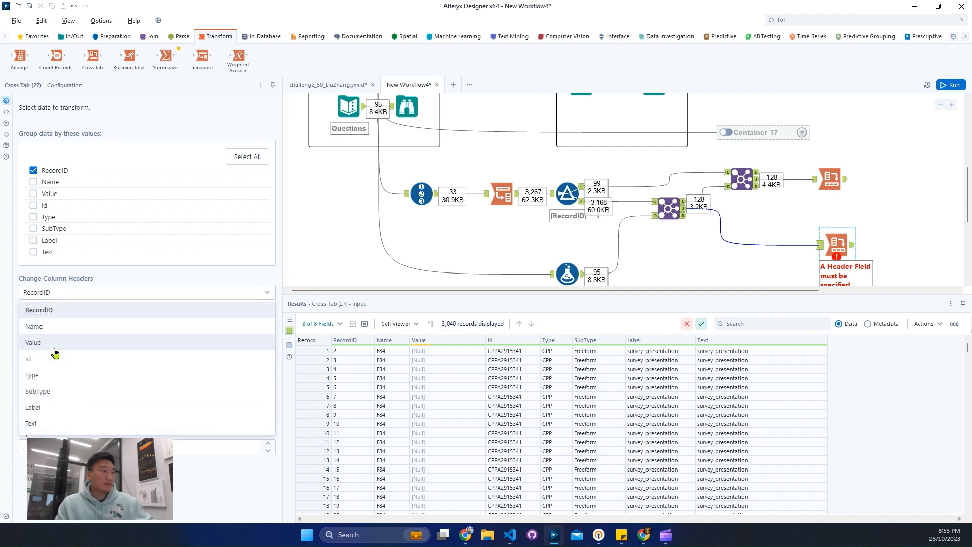
left_click(32, 423)
left_click(466, 362)
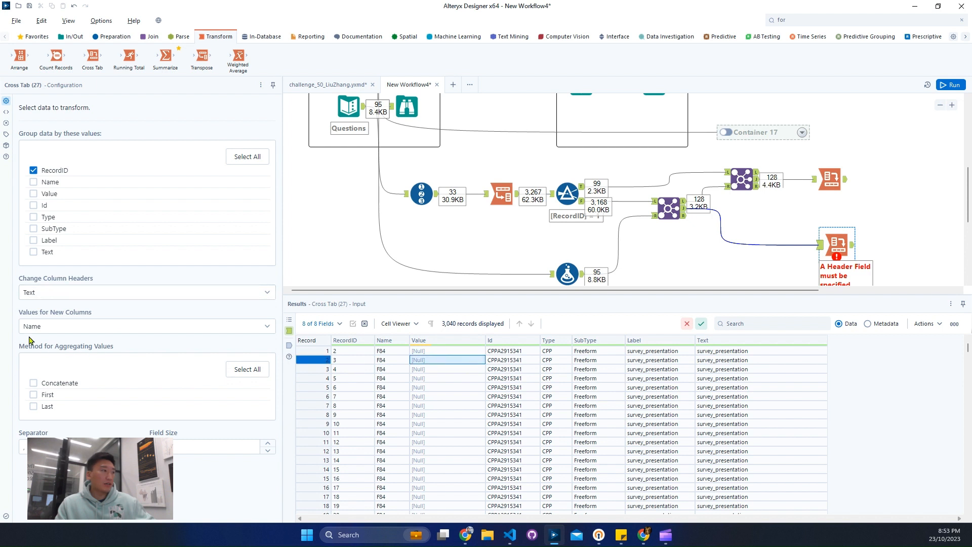
left_click(58, 326)
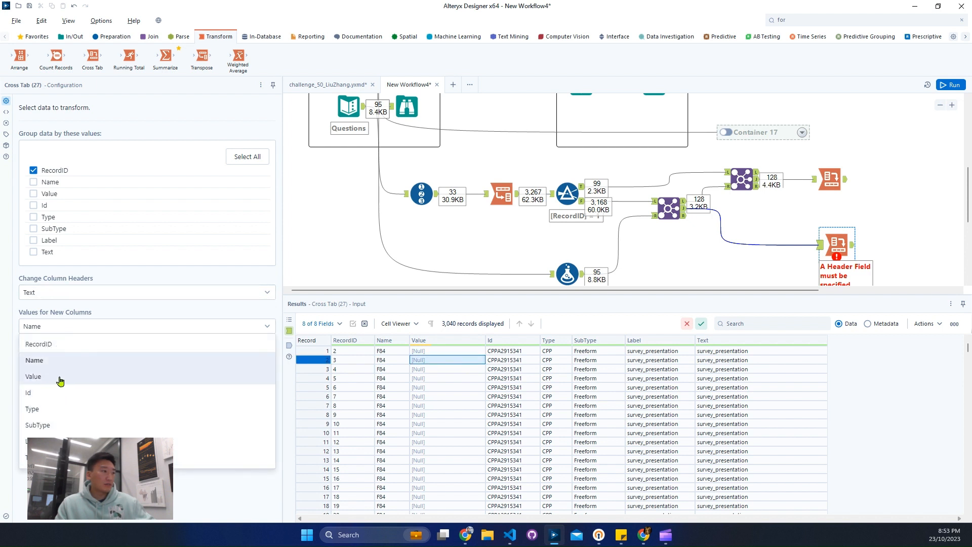
left_click(58, 378)
Run the workflow and compare the new Cross Tab's output column headers with its input records.
key("ctrl+r")
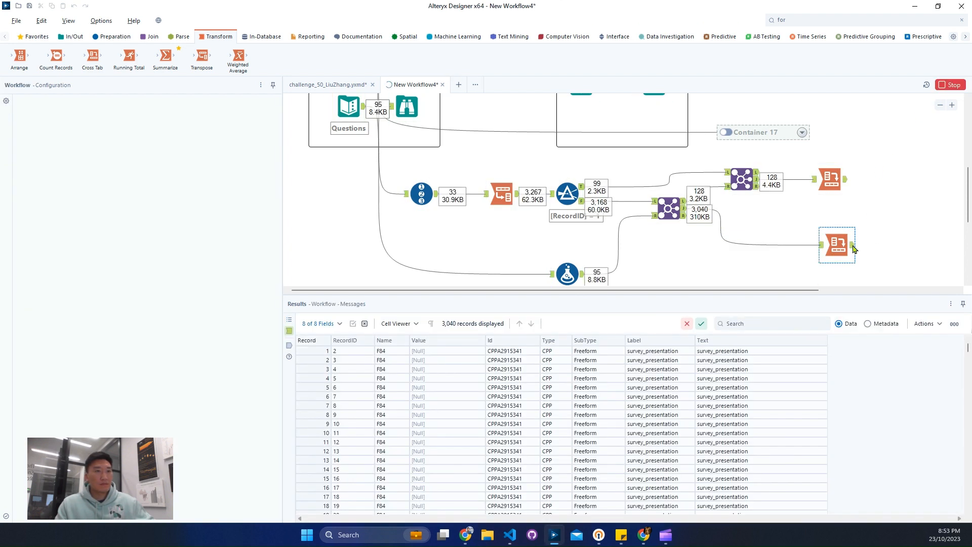
left_click(854, 249)
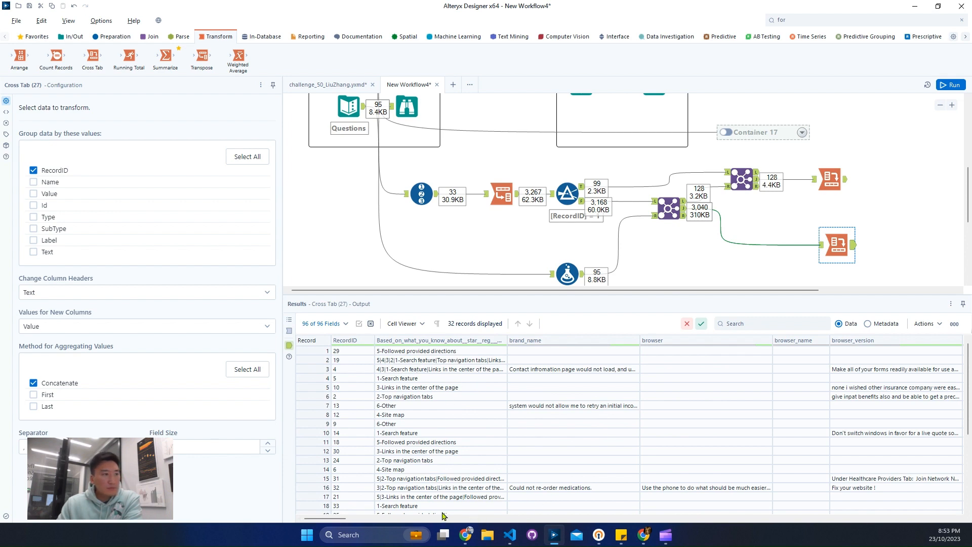
mouse_move(334, 521)
left_mouse_down()
mouse_move(948, 523)
mouse_move(331, 517)
left_mouse_up()
left_click_drag(282, 228, 220, 229)
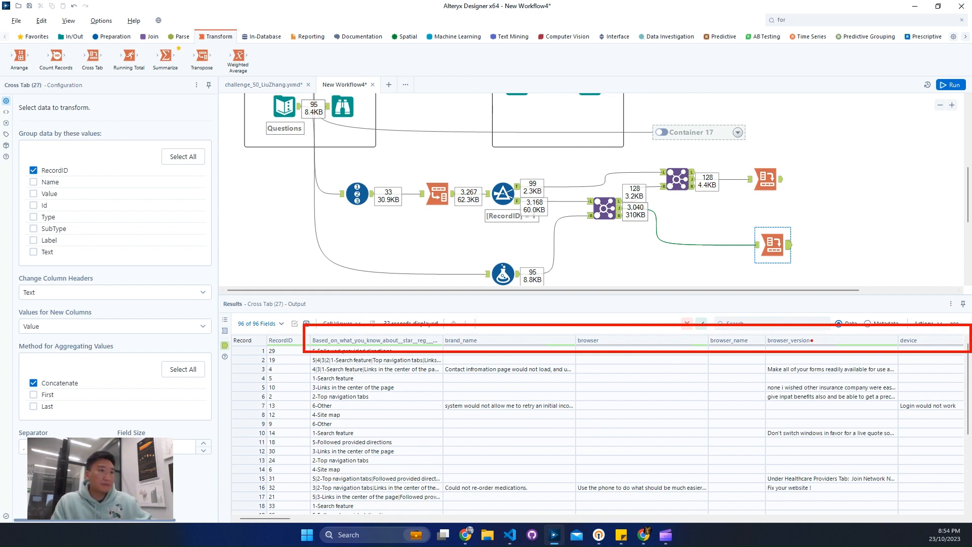
left_click(757, 247)
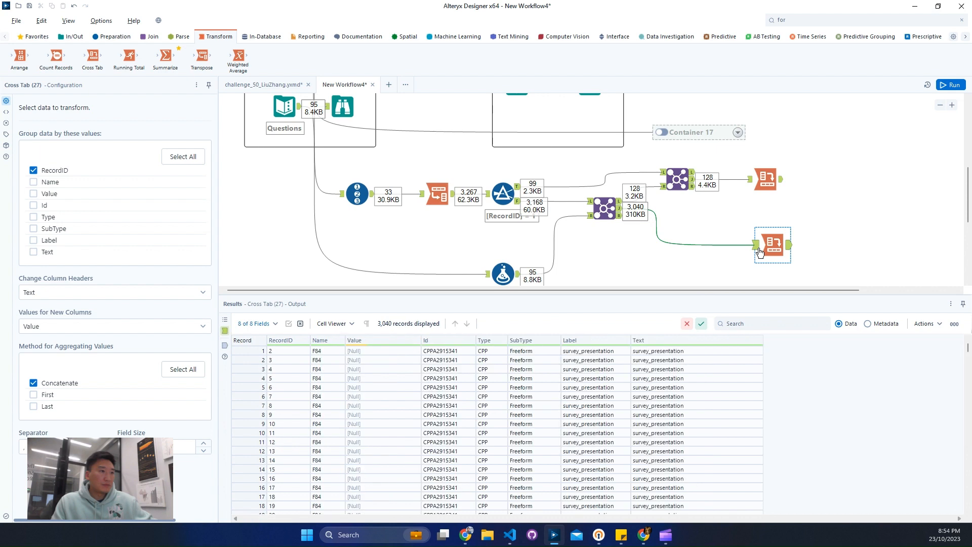
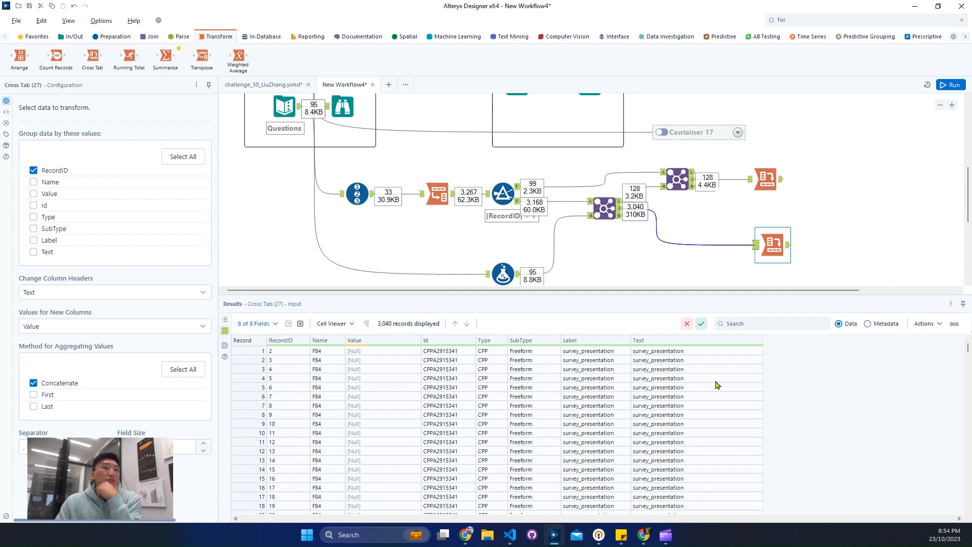
left_click(787, 248)
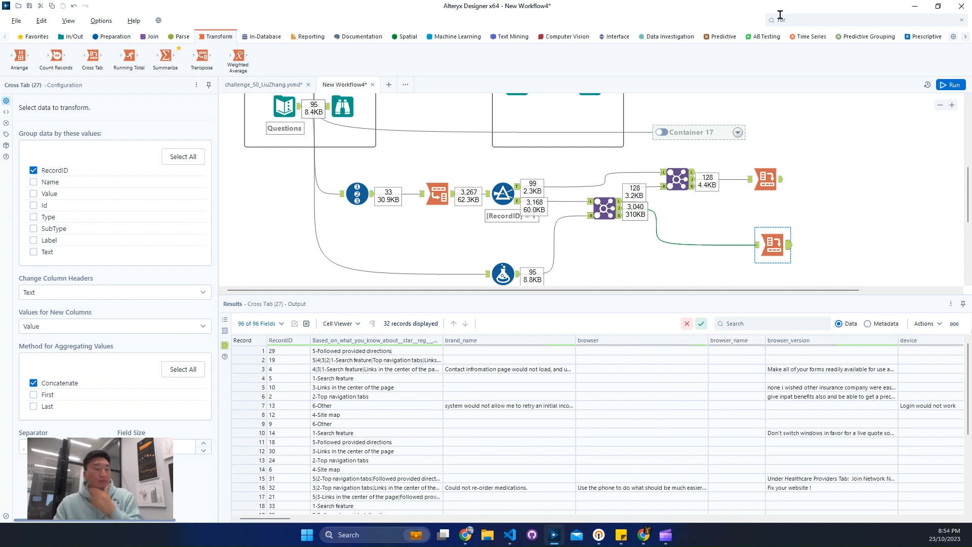
Add a Dynamic Rename tool after the second Cross Tab, with the Cross Tab output feeding its L input.
left_click(838, 20)
type("dyna")
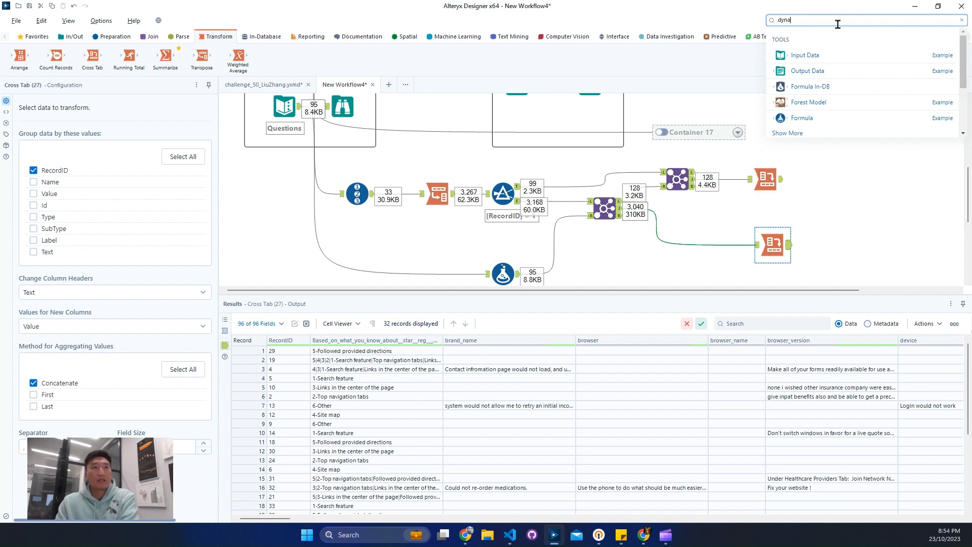
left_click_drag(844, 105, 867, 259)
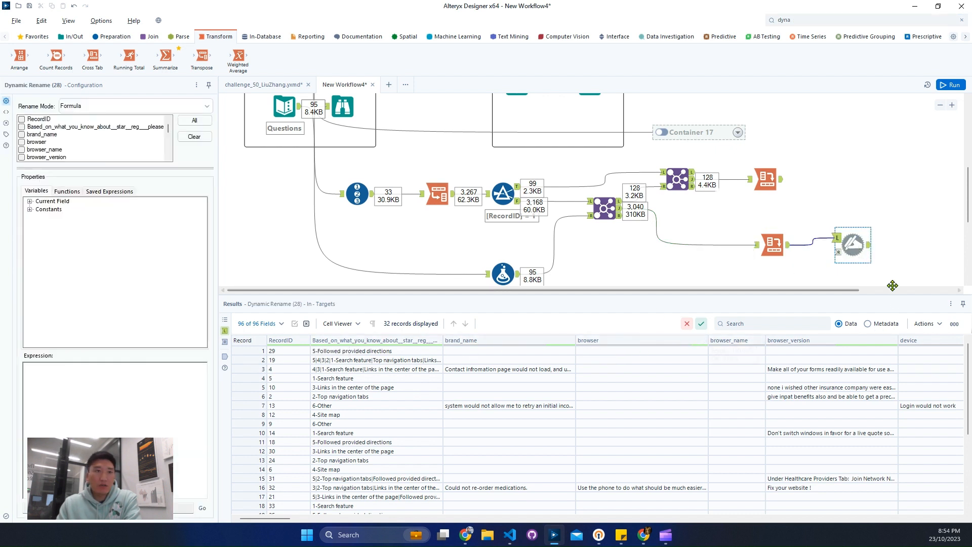
left_click_drag(856, 252, 852, 256)
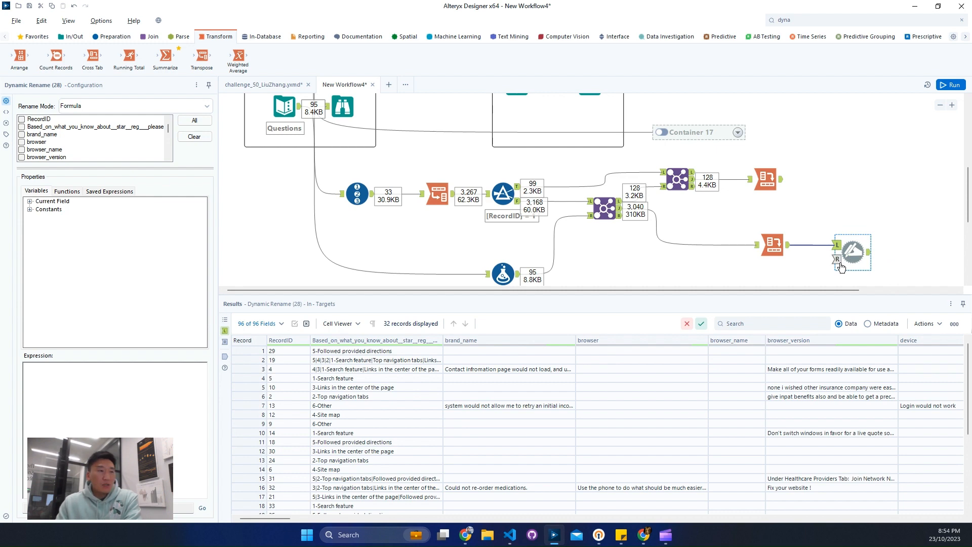
Examine the first Join's joined records, comparing the Name and Text fields across the different questions.
left_click(617, 208)
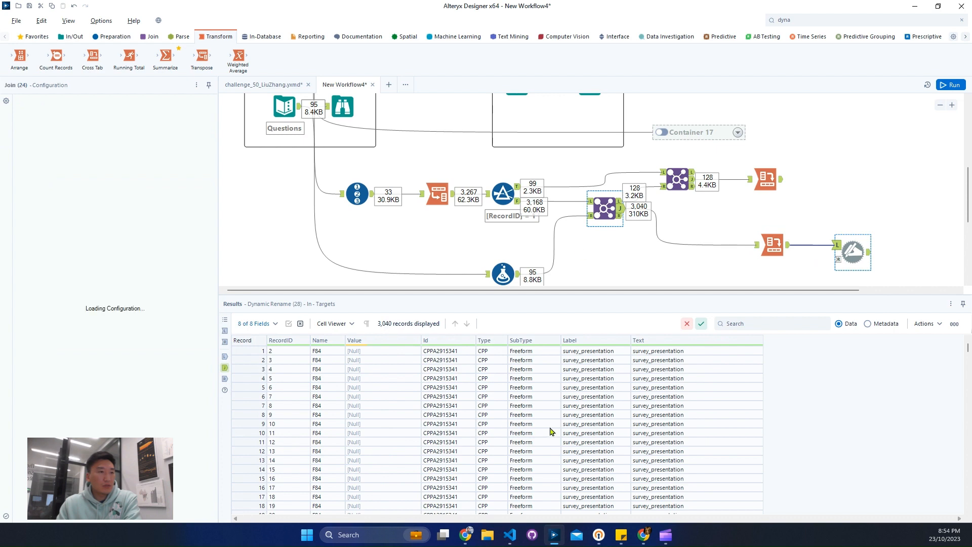
scroll(650, 415, "down", 2)
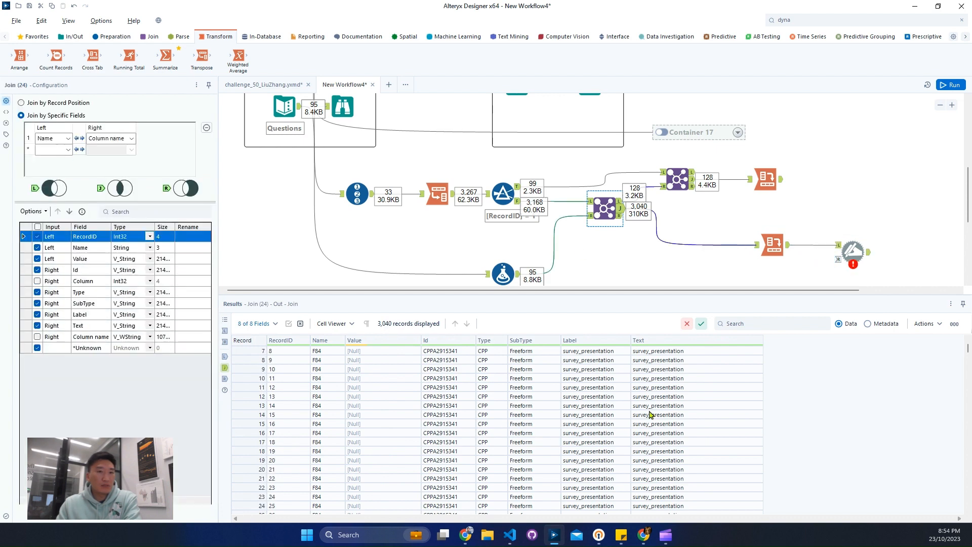
left_click_drag(964, 352, 965, 404)
left_click(662, 399)
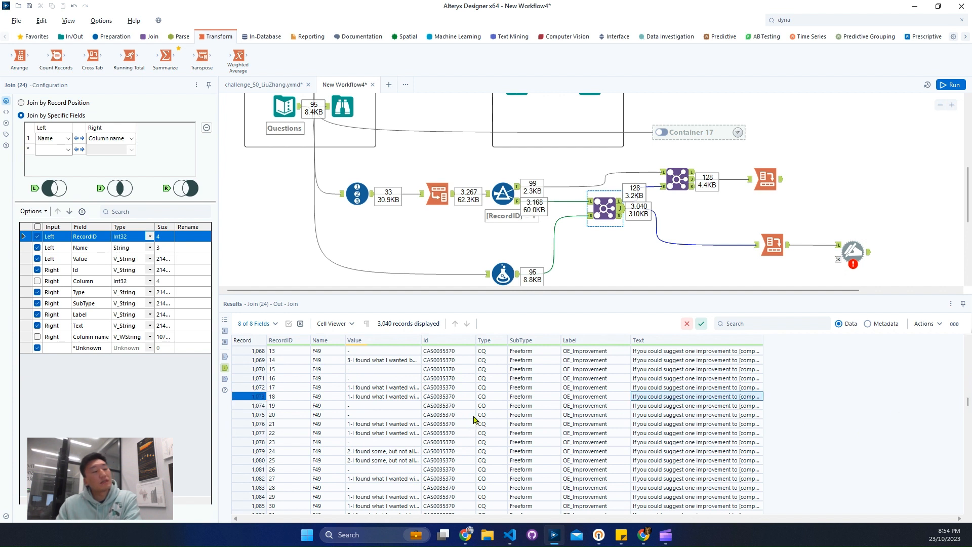
scroll(475, 419, "up", 20)
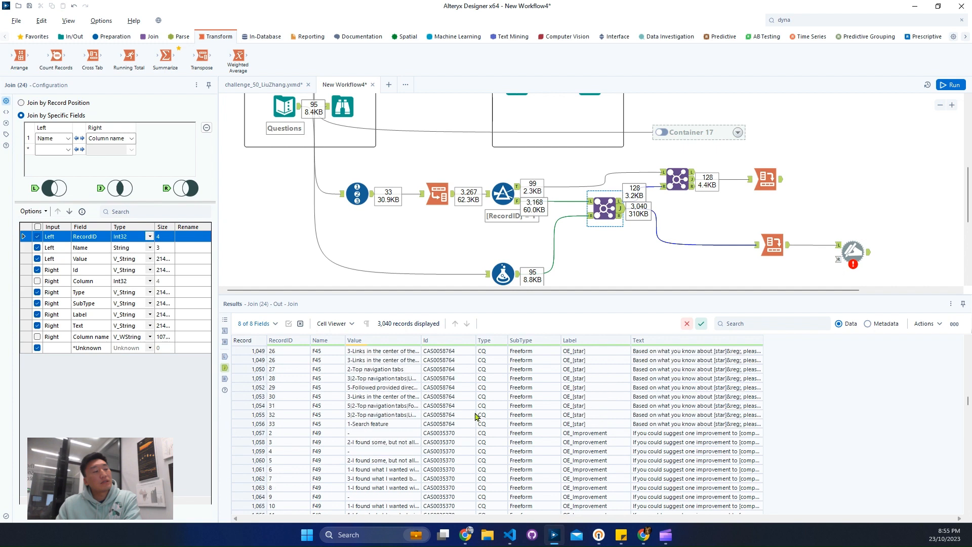
scroll(476, 414, "up", 13)
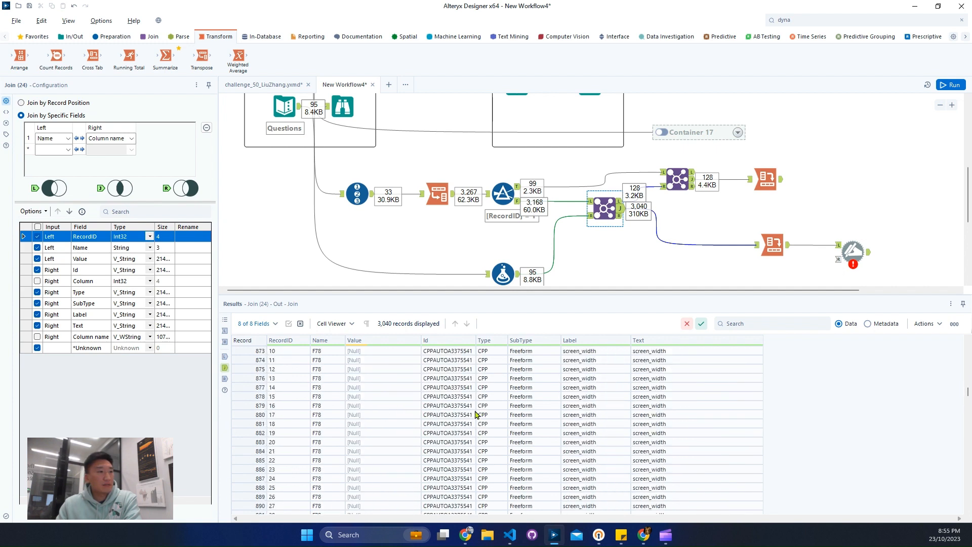
scroll(476, 413, "up", 20)
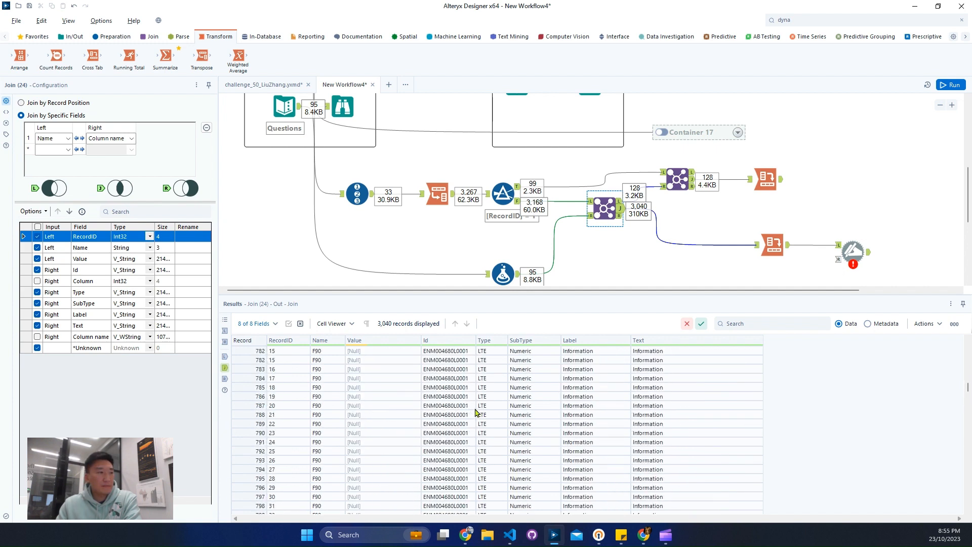
scroll(476, 413, "up", 7)
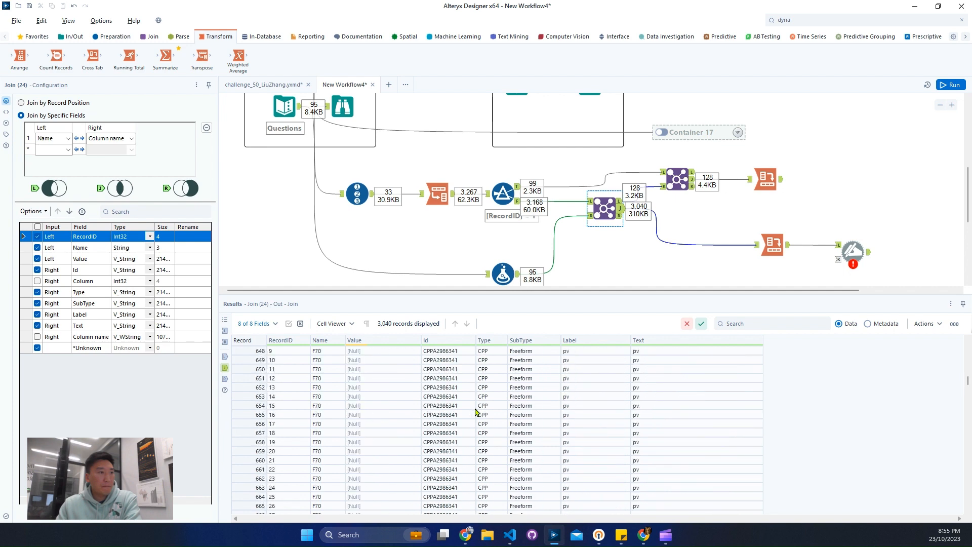
scroll(476, 412, "up", 11)
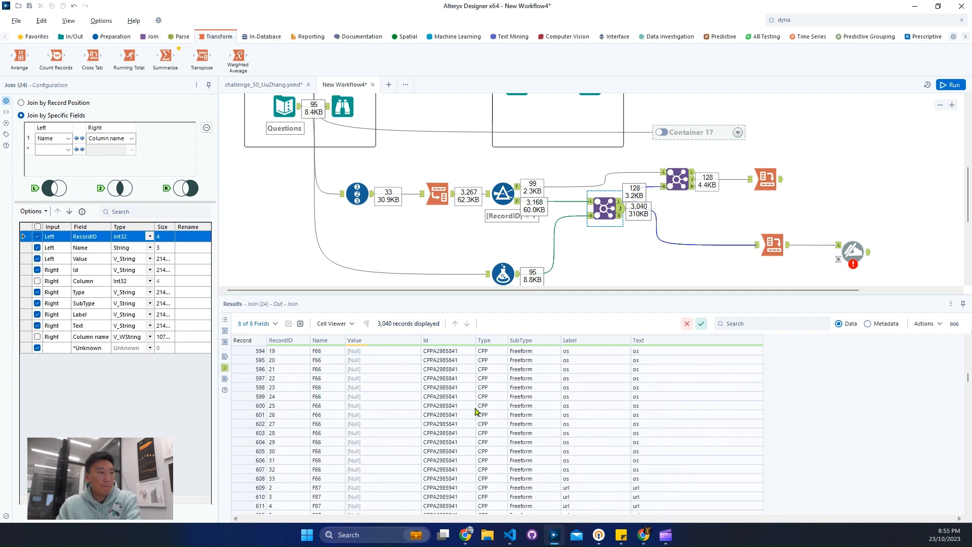
scroll(476, 413, "up", 4)
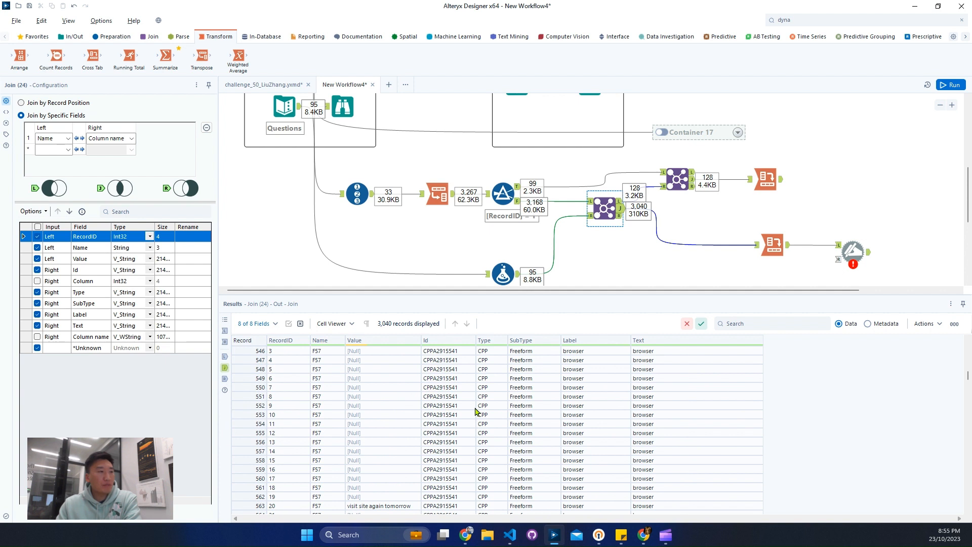
scroll(476, 412, "up", 14)
left_click(327, 360)
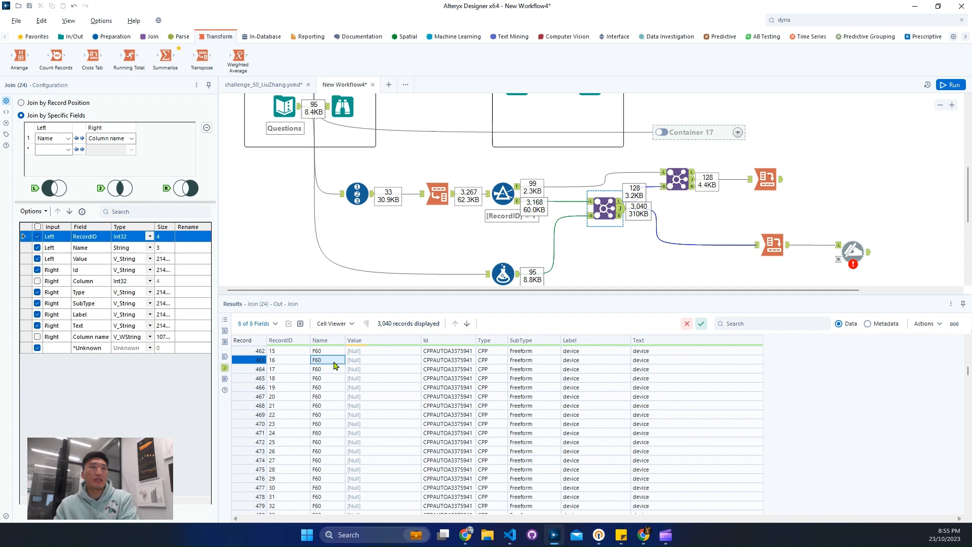
Find the Sample tool and place it on the canvas just below the second Cross Tab.
left_click(819, 20)
type("sam")
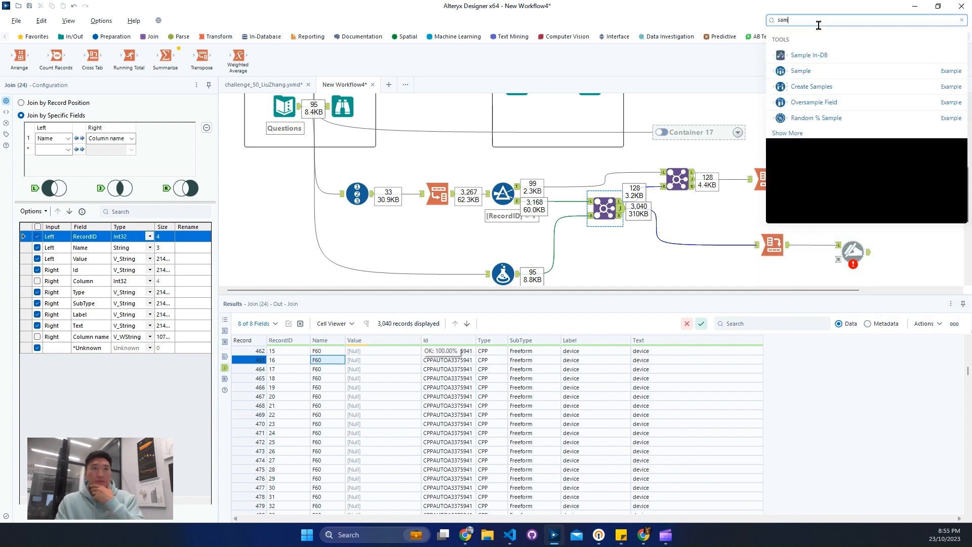
left_click_drag(802, 71, 801, 275)
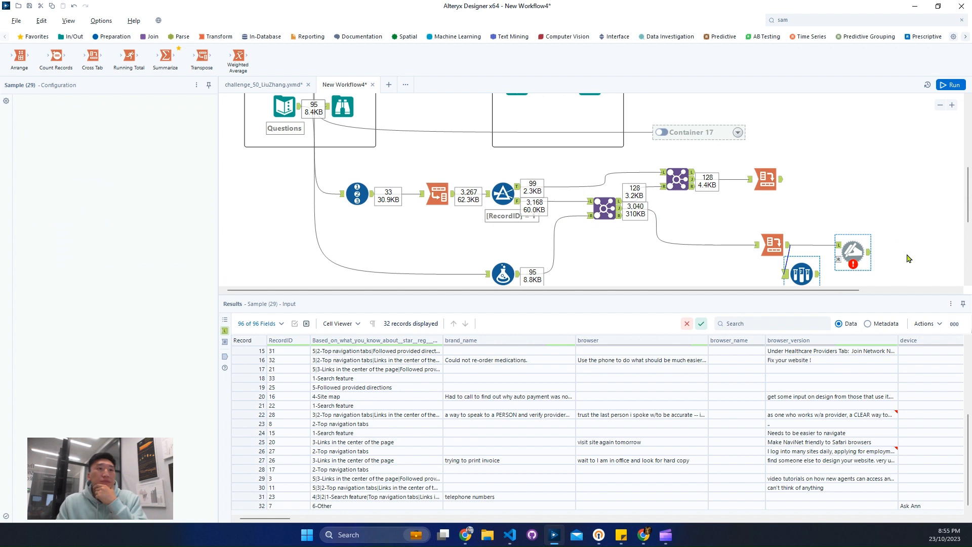
Move the Dynamic Rename tool farther from the second Cross Tab and the Sample tool lower on the canvas.
left_click_drag(853, 251, 918, 245)
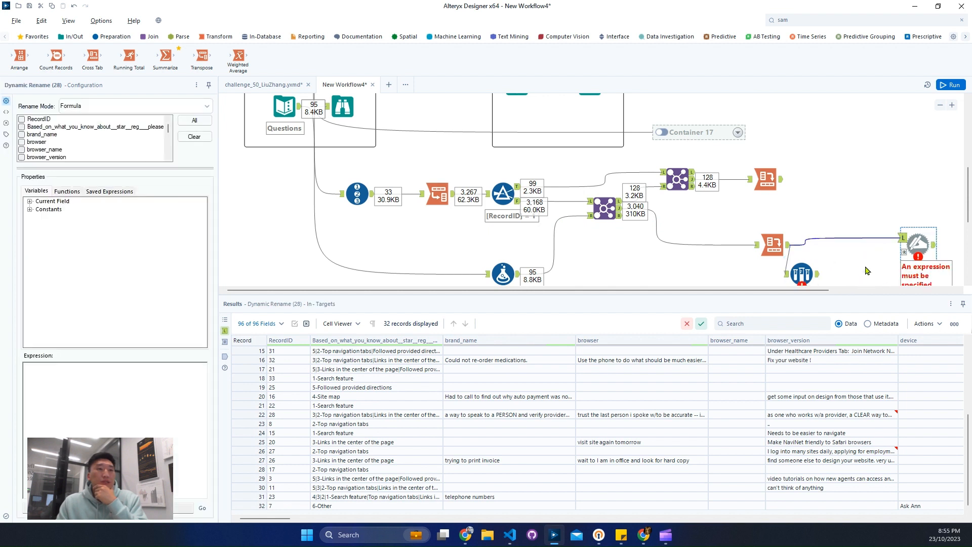
scroll(866, 271, "down", 3)
left_click(807, 207, "ctrl")
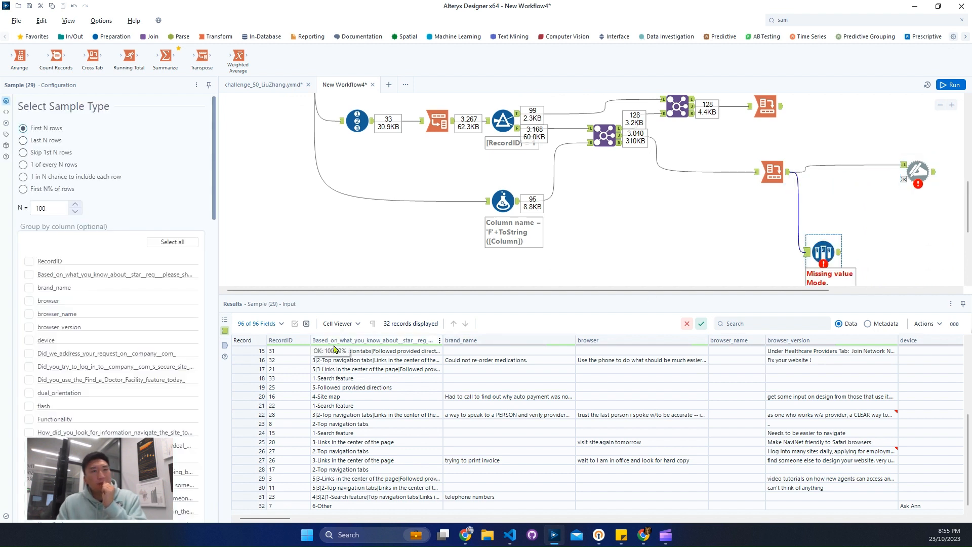
left_click(914, 169)
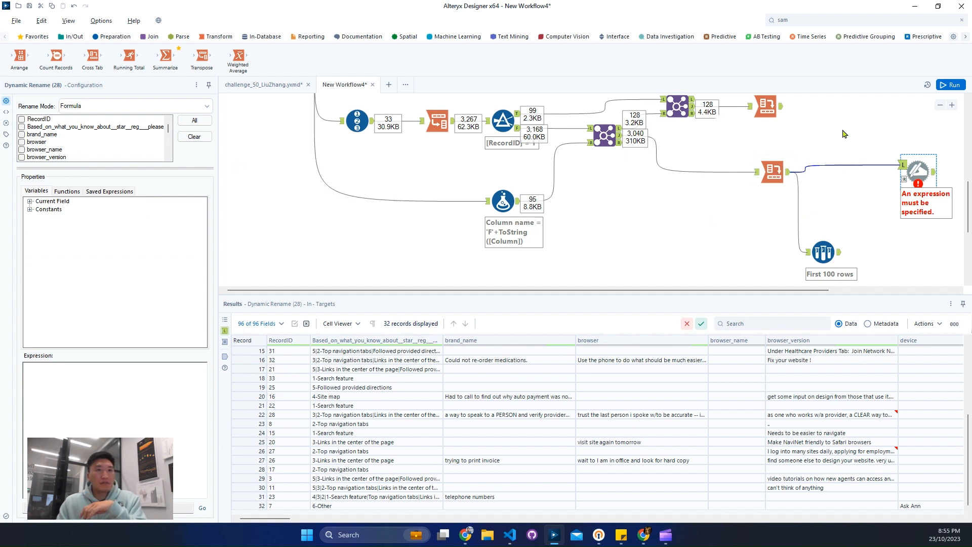
Delete the Dynamic Rename and Sample tools that follow the second Cross Tab.
left_click_drag(842, 129, 905, 271)
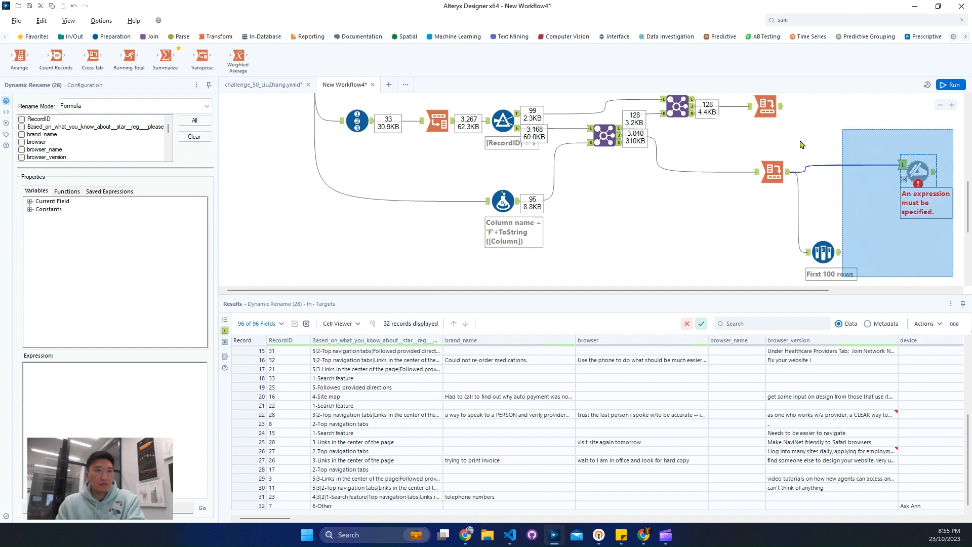
left_click_drag(794, 145, 963, 277)
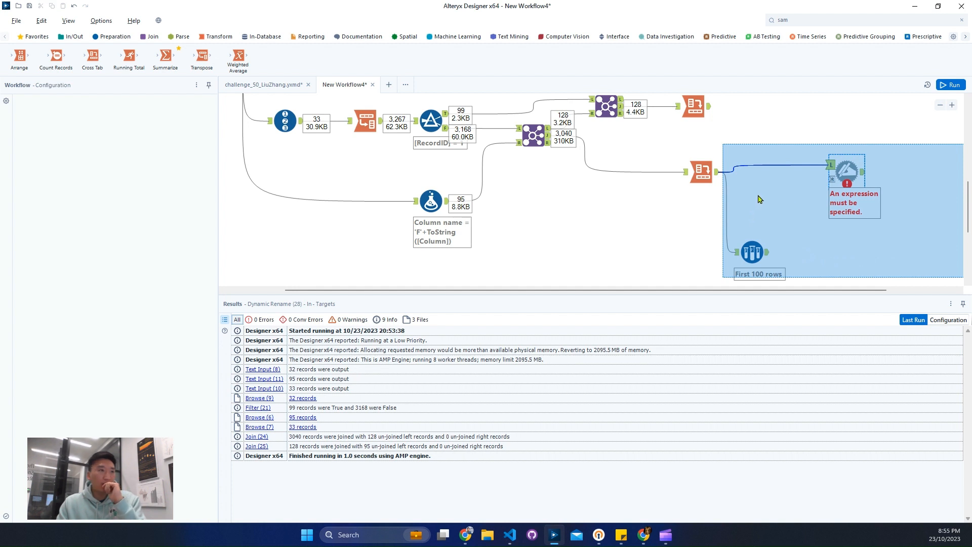
key("Delete")
Set the second Cross Tab's column headers to Name and run the workflow to check its output.
left_click(704, 176)
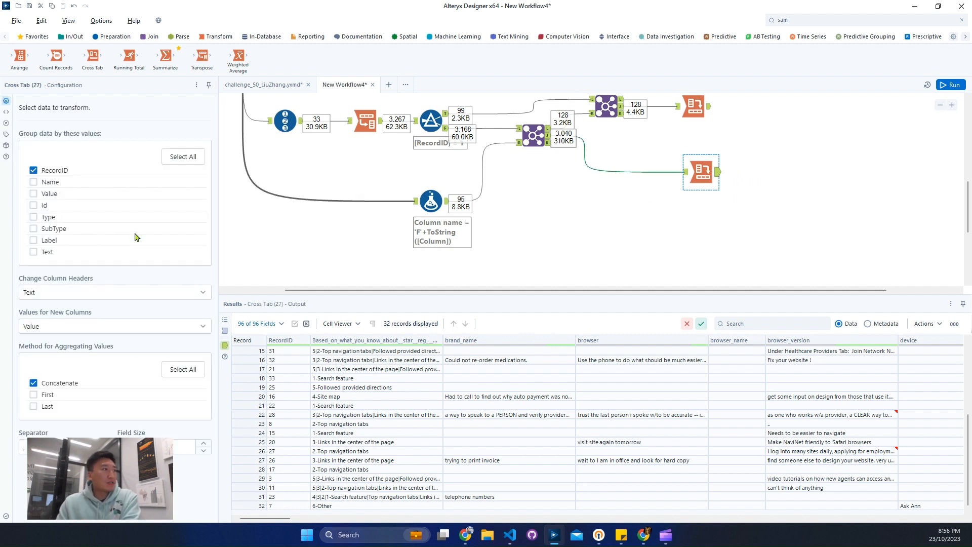
left_click(45, 293)
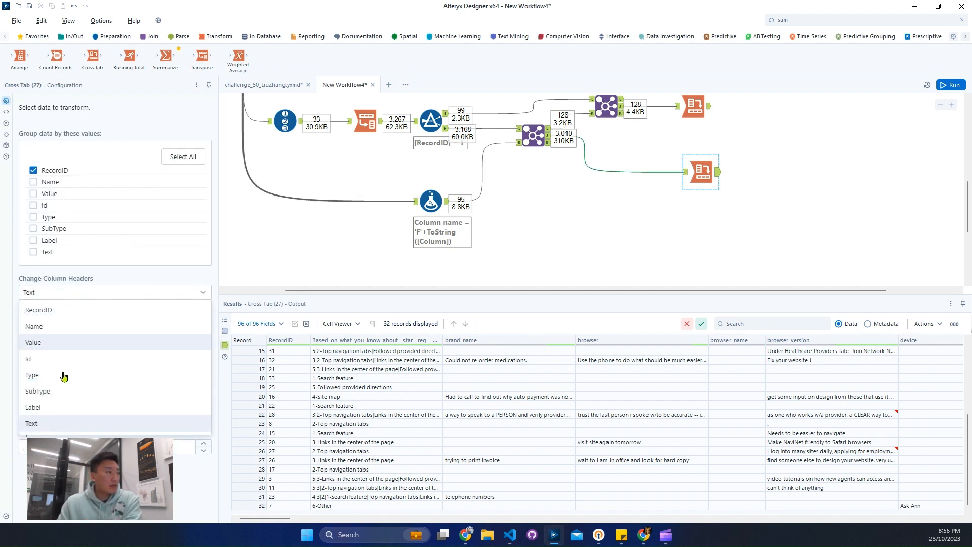
left_click(685, 173)
left_click(46, 326)
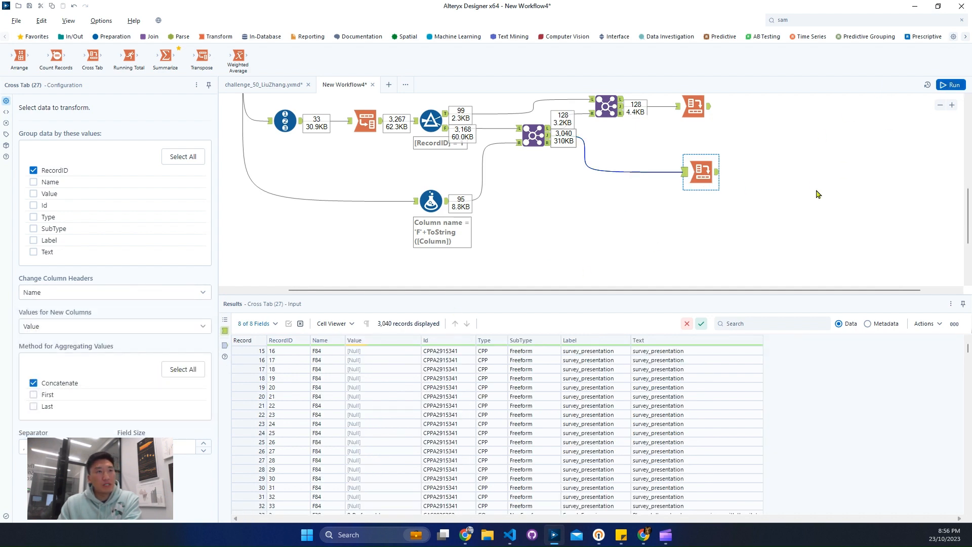
key("ctrl+r")
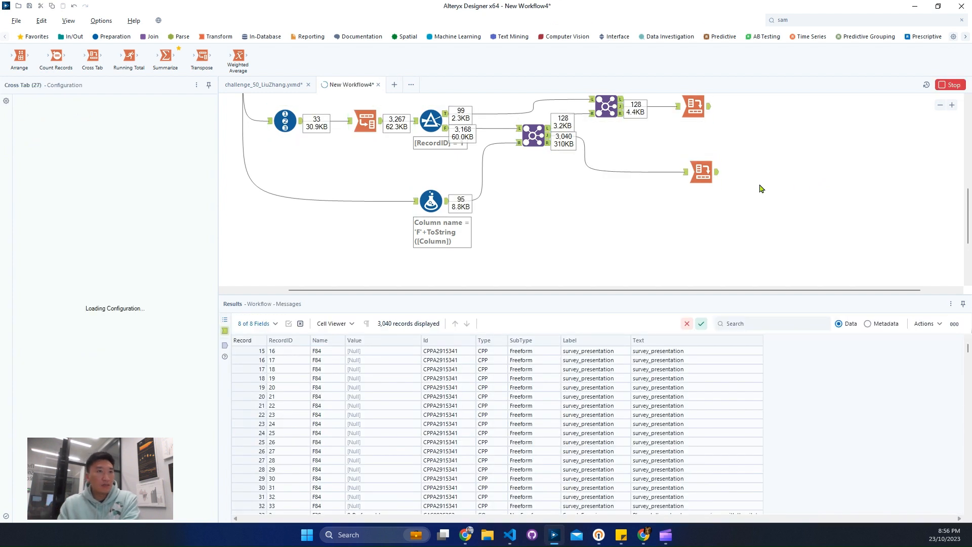
left_click(718, 180)
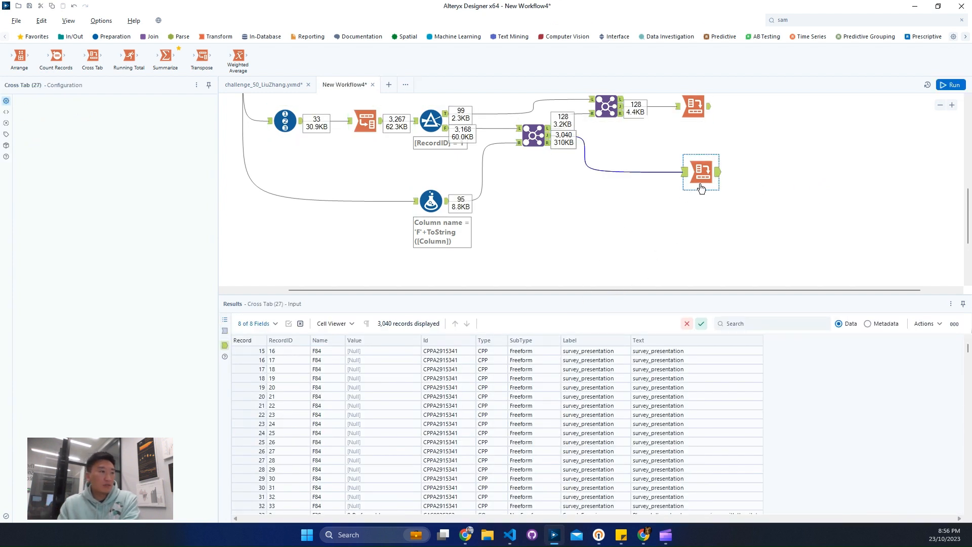
left_click(701, 186)
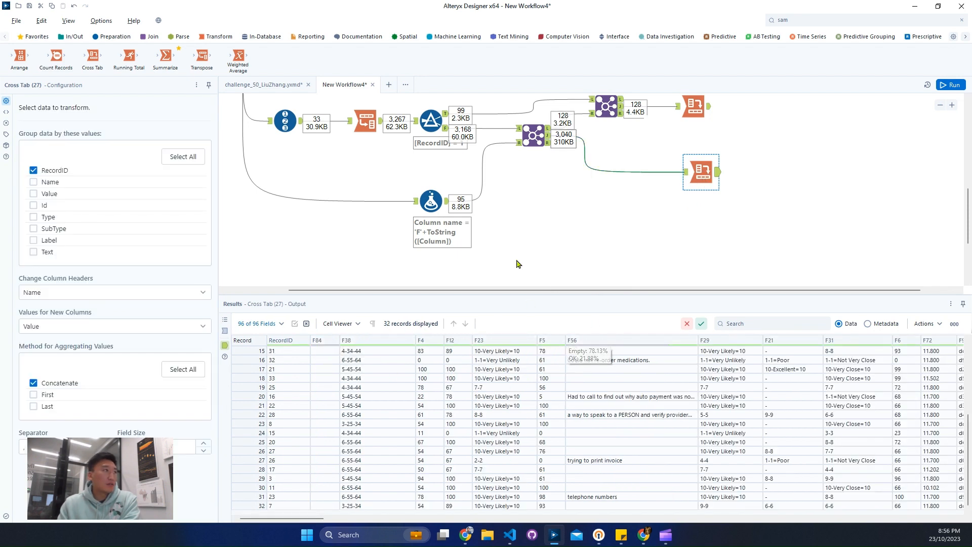
Add a Dynamic Rename tool with the second Cross Tab feeding its L input and the first Join's joined records feeding its R input.
left_click(786, 21)
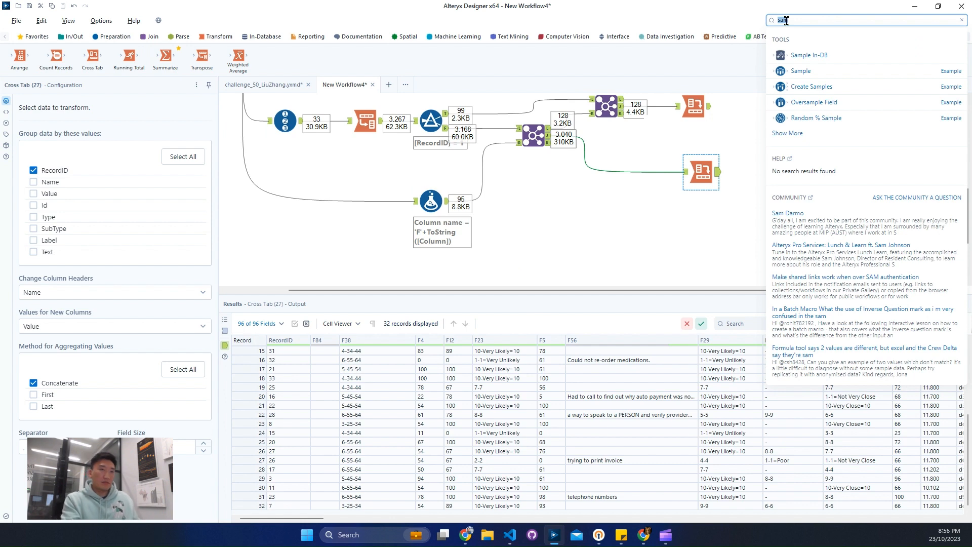
type("dyn")
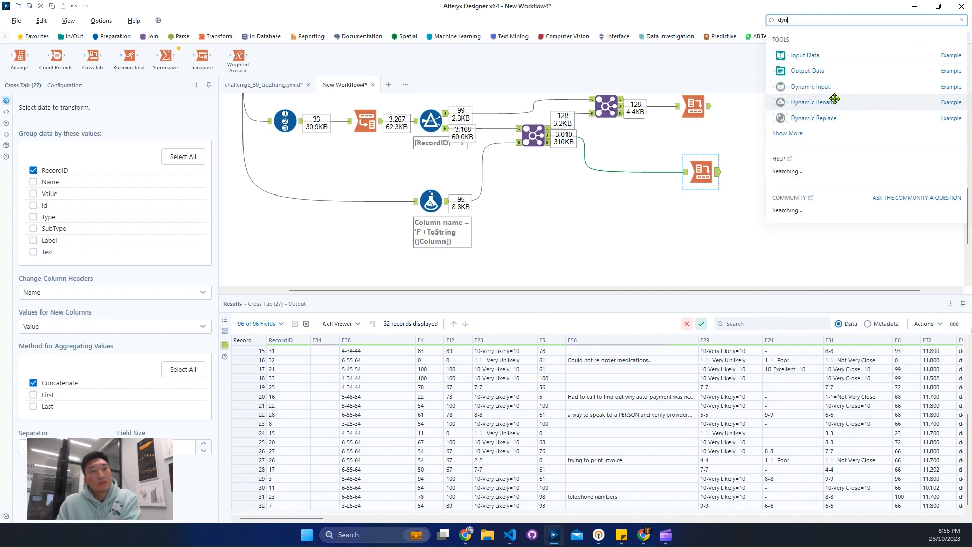
left_click_drag(752, 224, 779, 178)
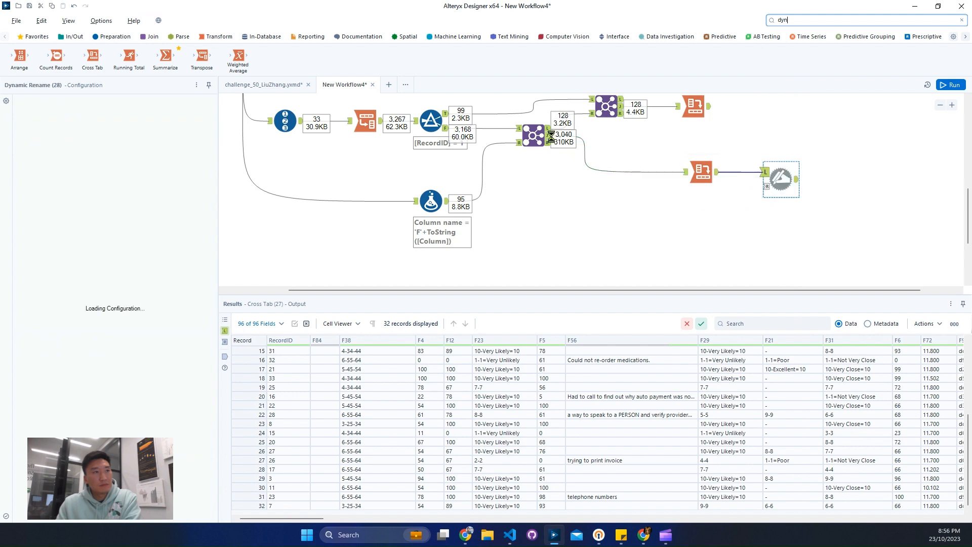
left_click_drag(548, 135, 771, 187)
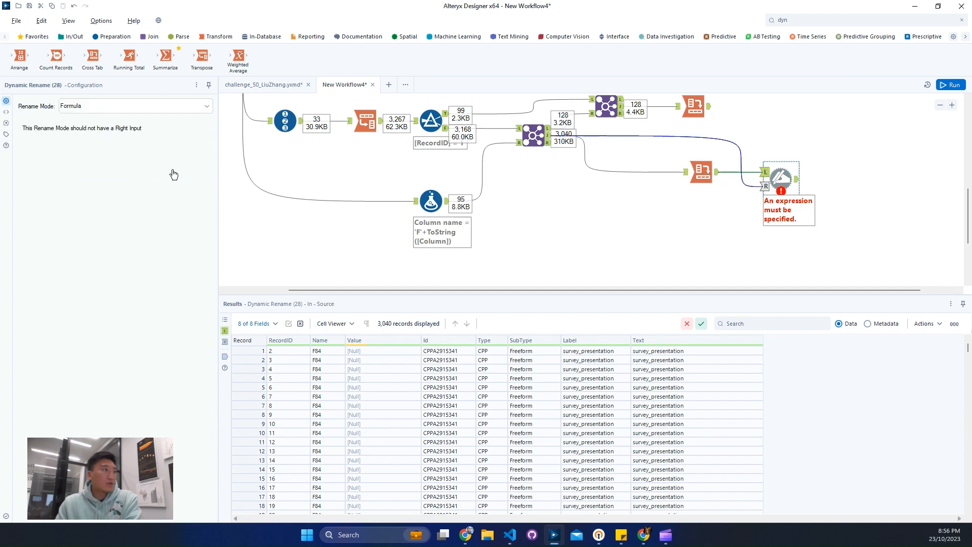
Set Dynamic Rename to Take Field Names from Right Input Rows, with Name as old and Text as new field name, and check the run's headers.
left_click(159, 113)
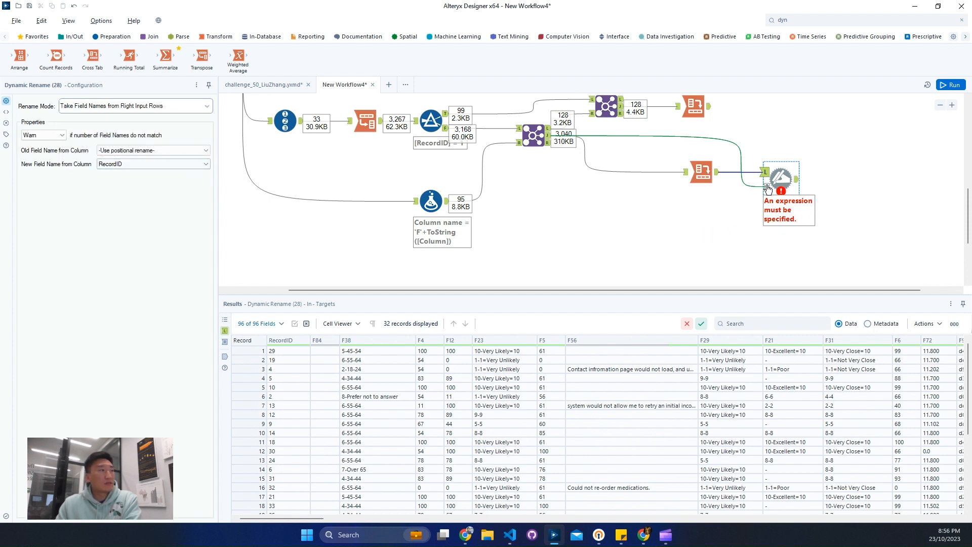
left_click(147, 152)
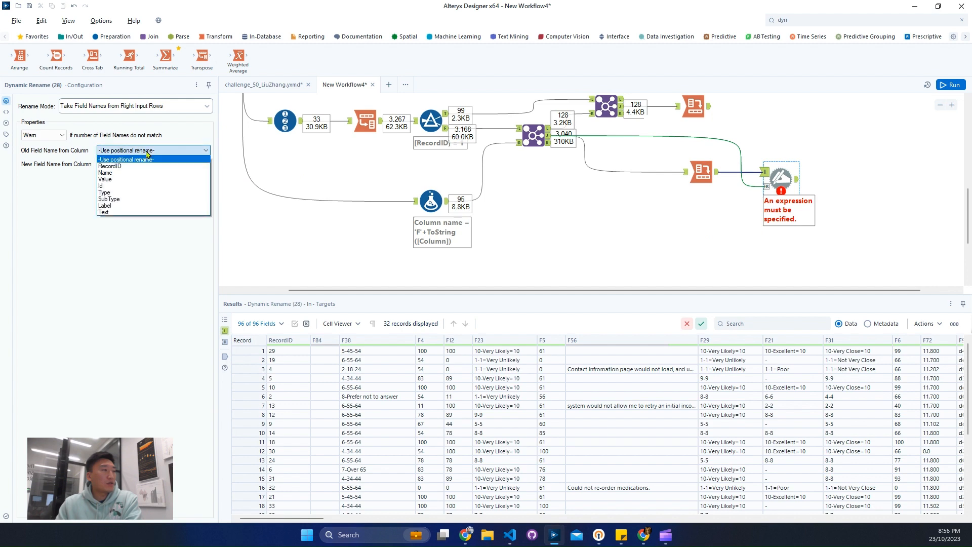
left_click(147, 154)
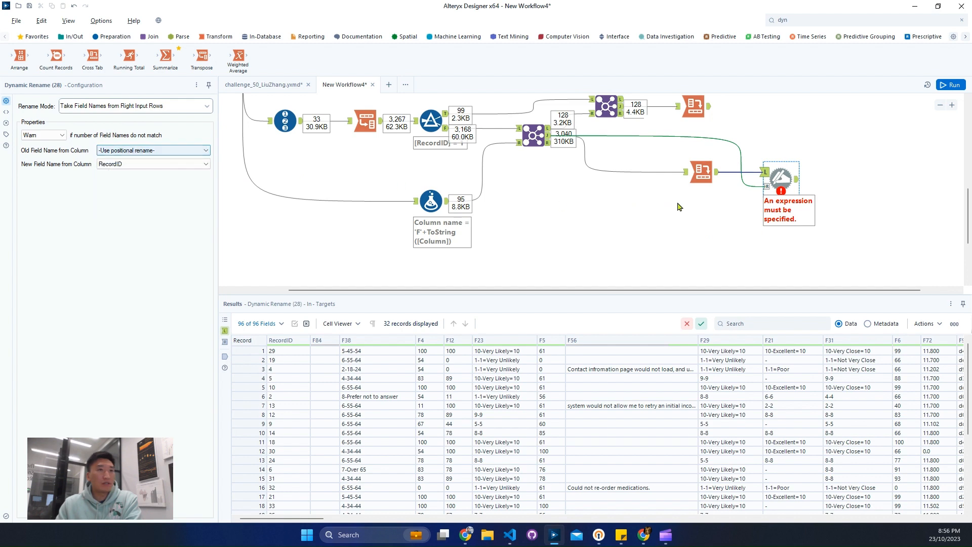
left_click(769, 188)
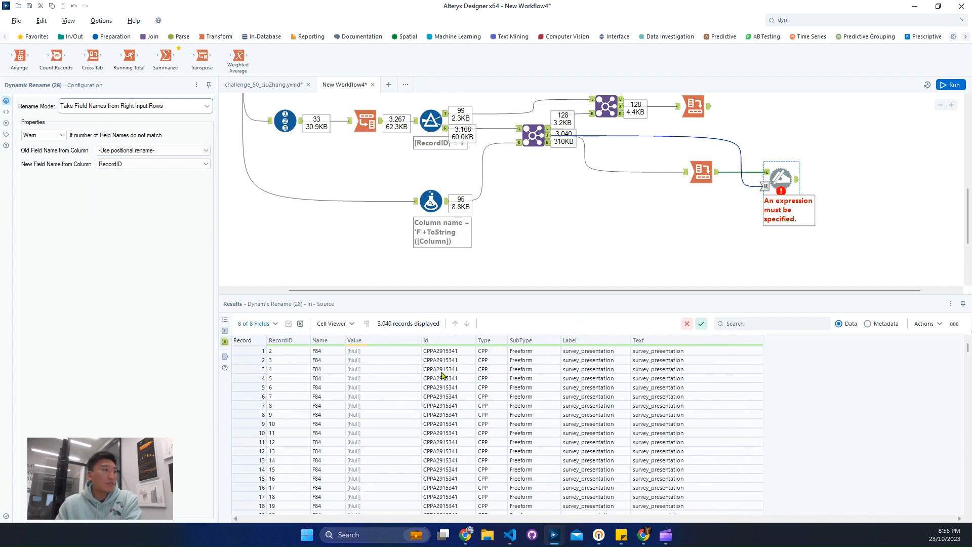
left_click(147, 151)
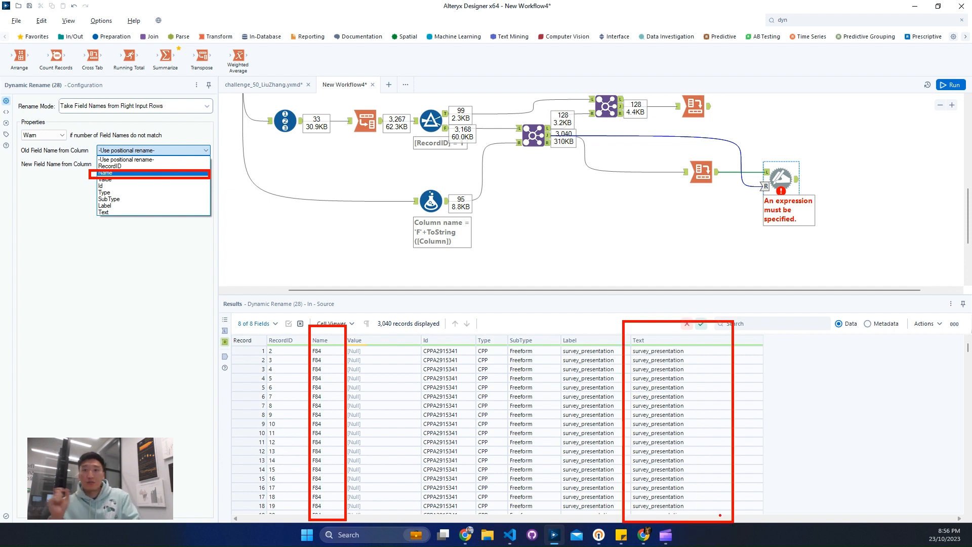
key("Escape")
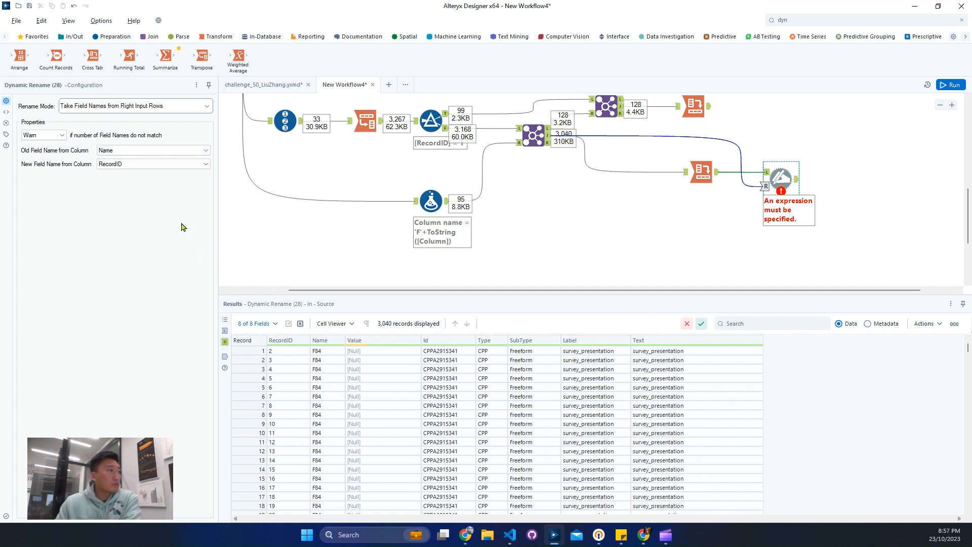
left_click(138, 163)
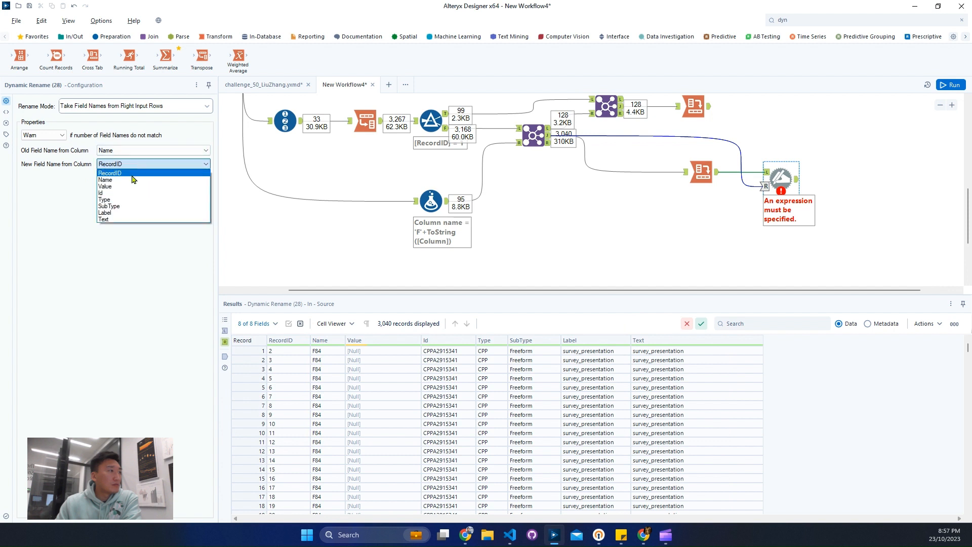
left_click(120, 219)
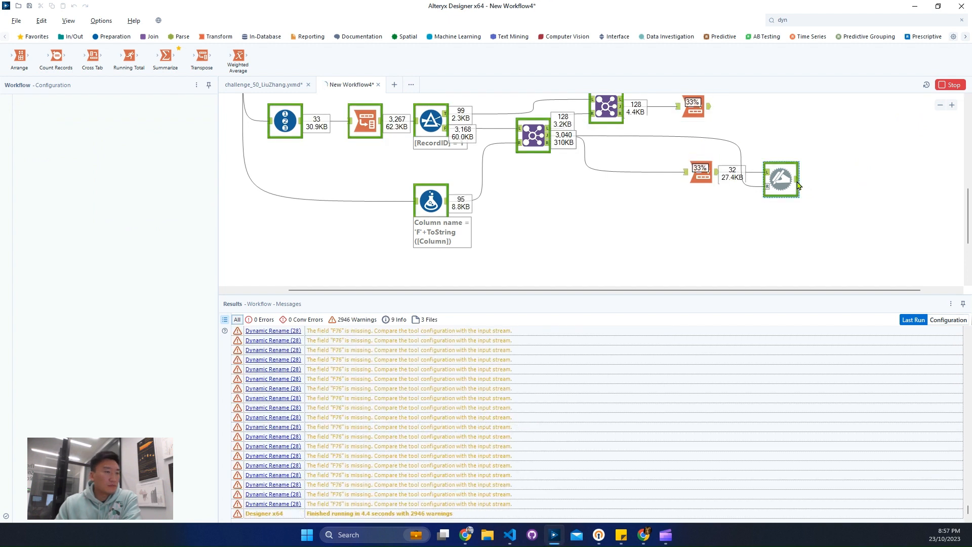
left_click(717, 174)
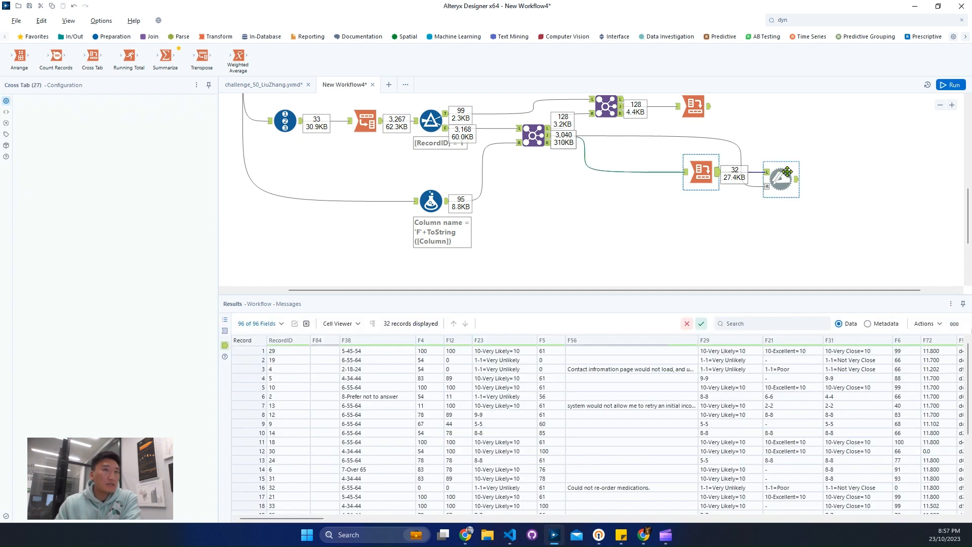
left_click(798, 182)
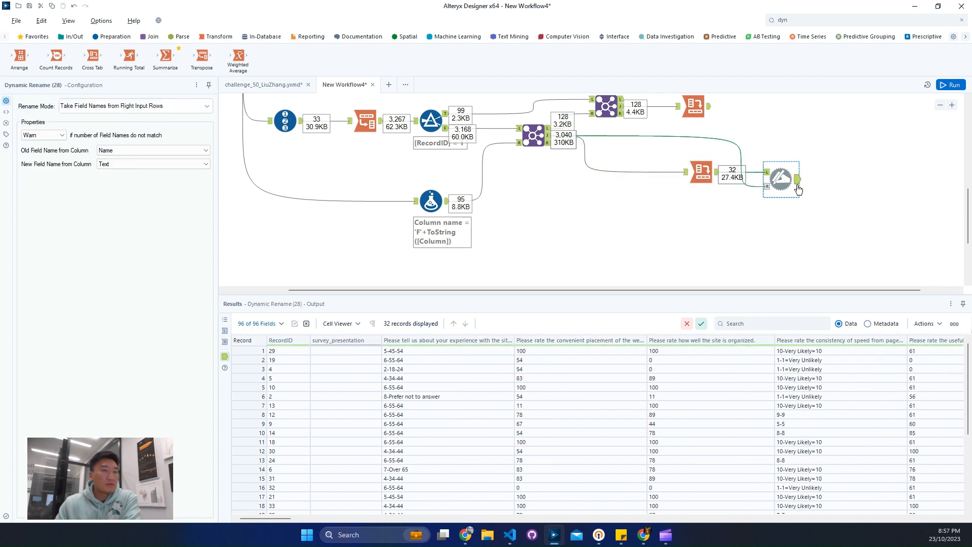
Insert a Unique tool between the first Join's joined output and the Dynamic Rename's R input, placed below the connection from the Cross Tab.
left_click(824, 20)
type("uni")
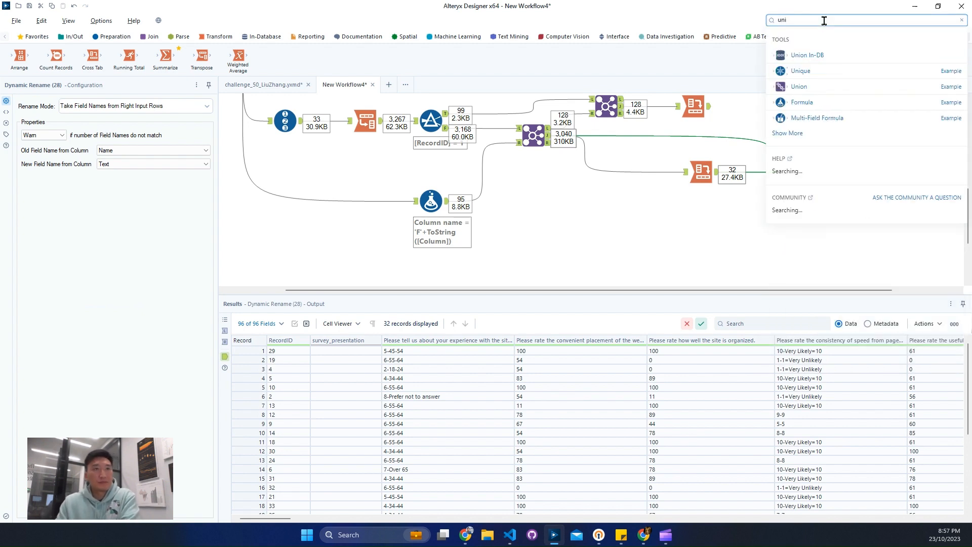
left_click(815, 22)
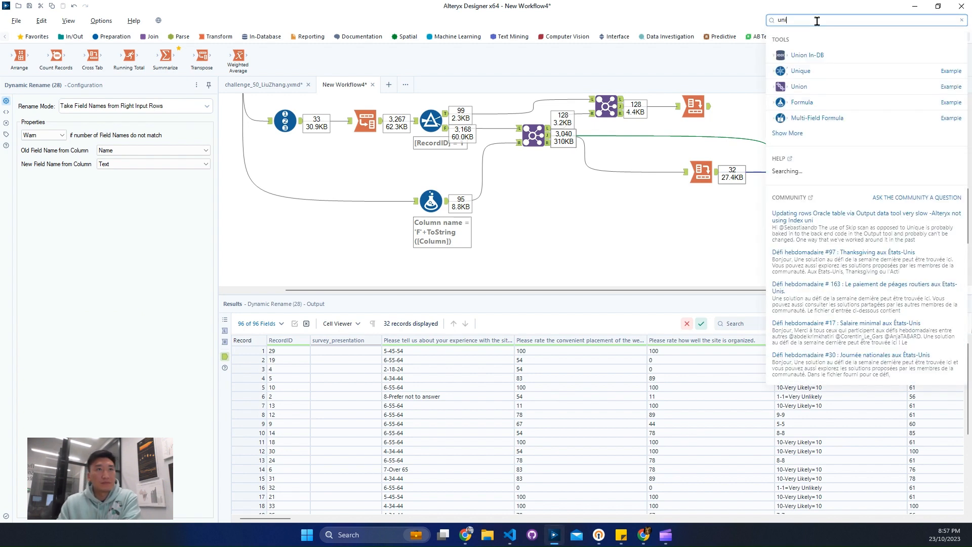
left_click_drag(792, 72, 788, 186)
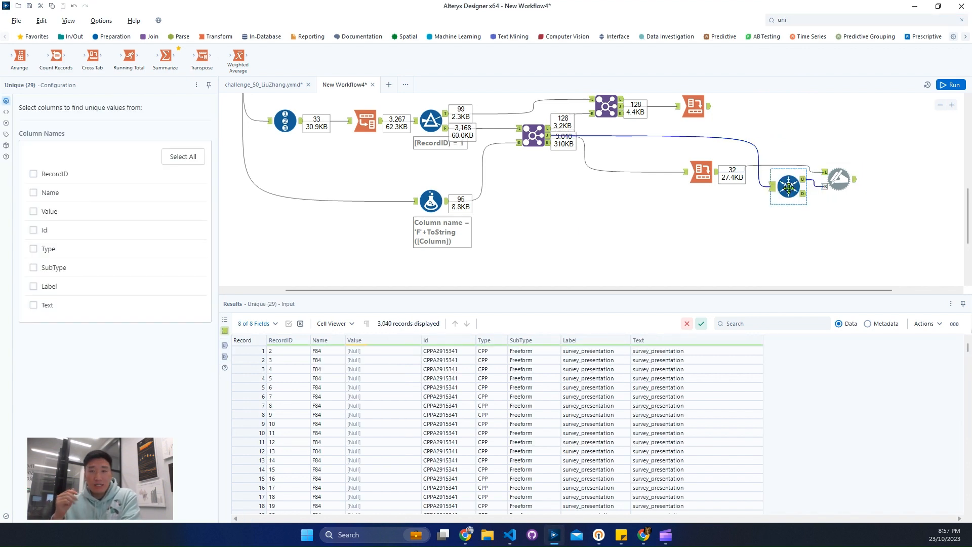
left_click_drag(788, 187, 779, 208)
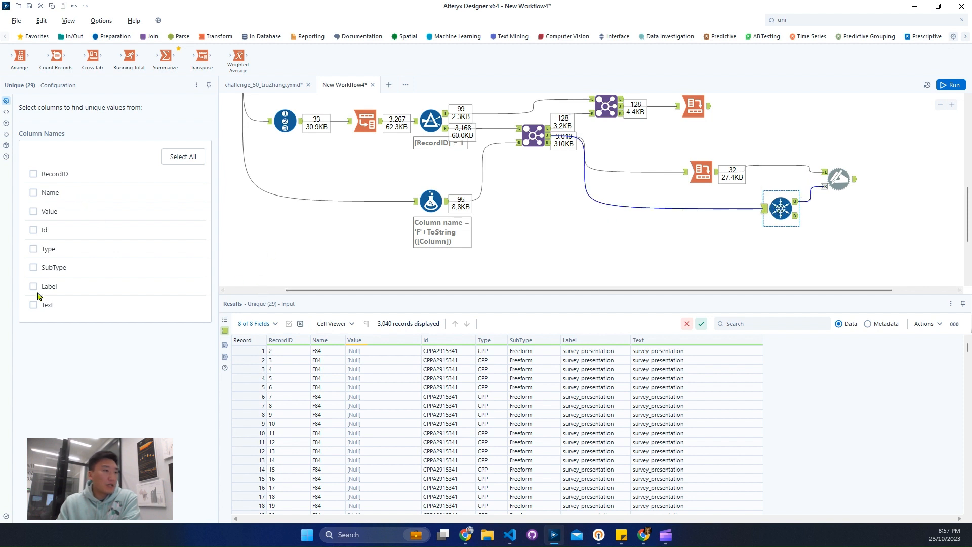
Configure the Unique tool to find unique values from the Name and Text columns.
left_click(328, 361)
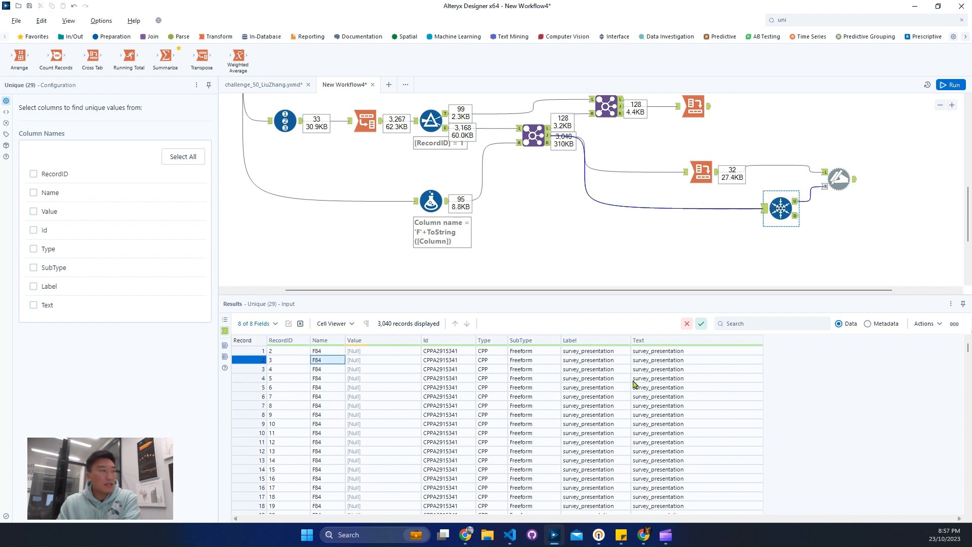
left_click(34, 193)
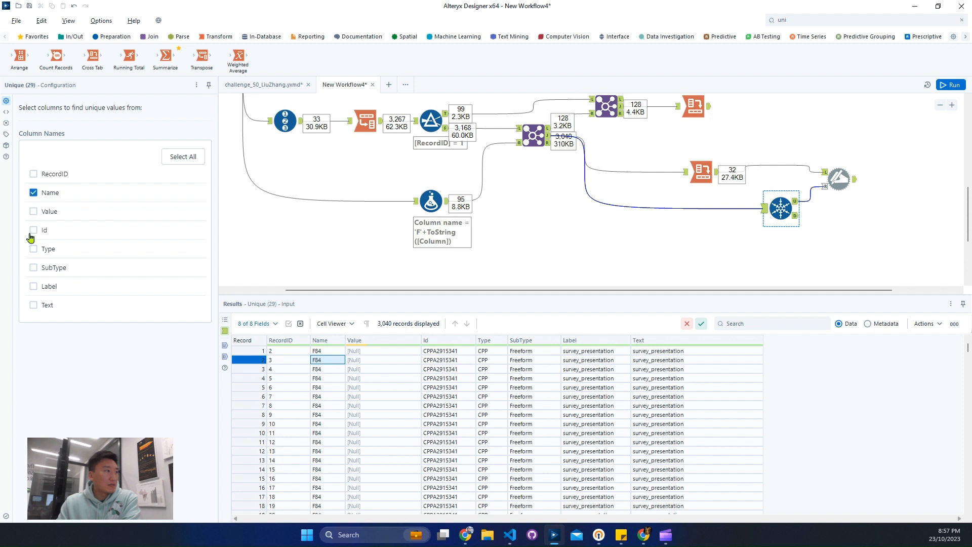
left_click(34, 305)
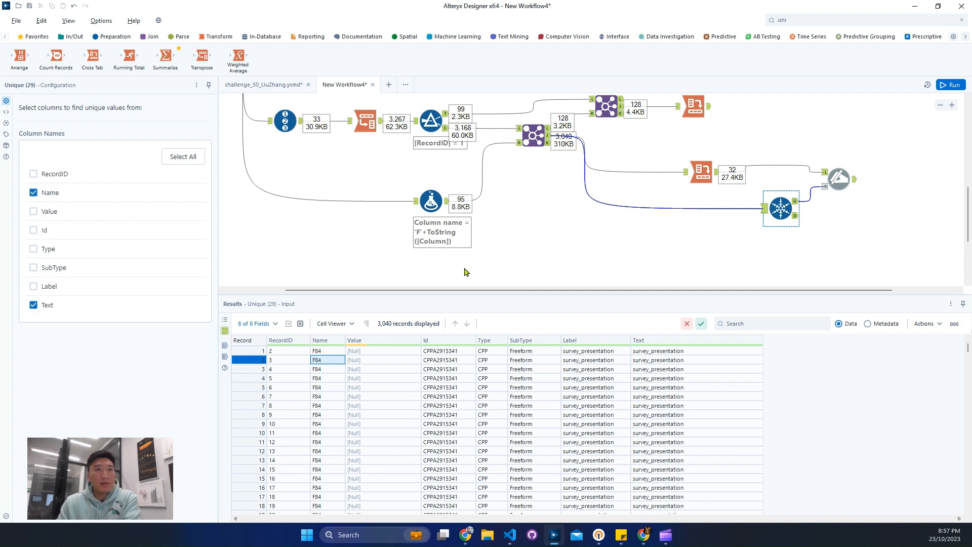
Run the workflow and examine the Unique tool's records and the renamed headers in the Dynamic Rename output.
left_click(938, 85)
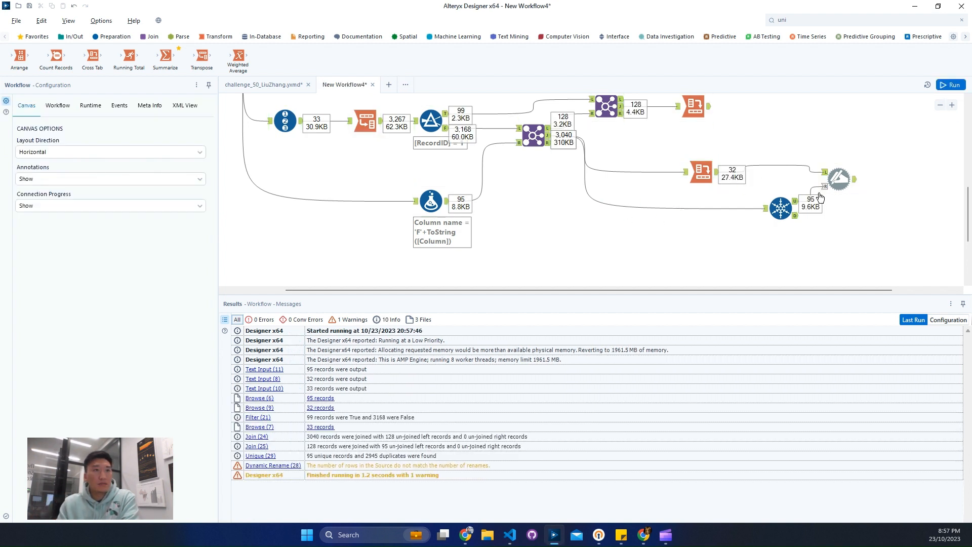
left_click(781, 207)
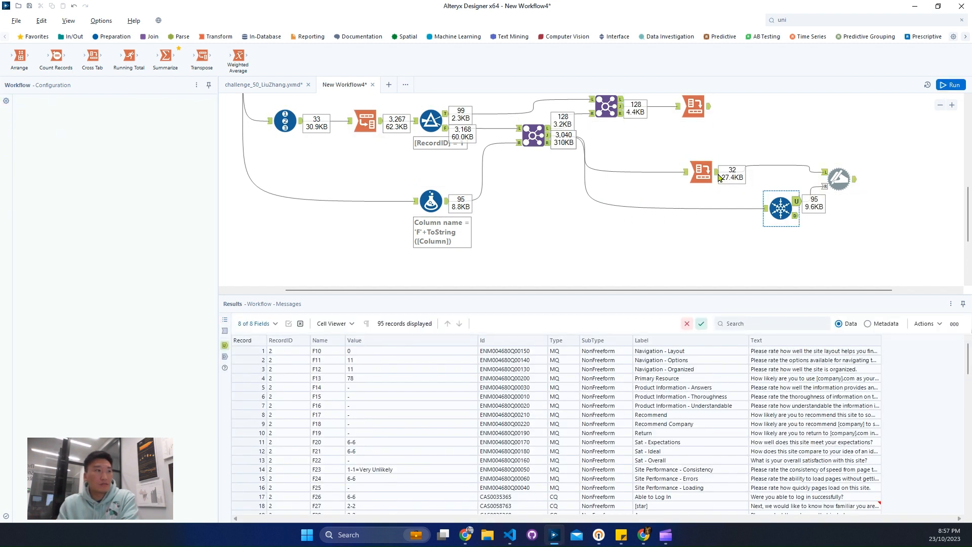
left_click(720, 176)
left_click(838, 179)
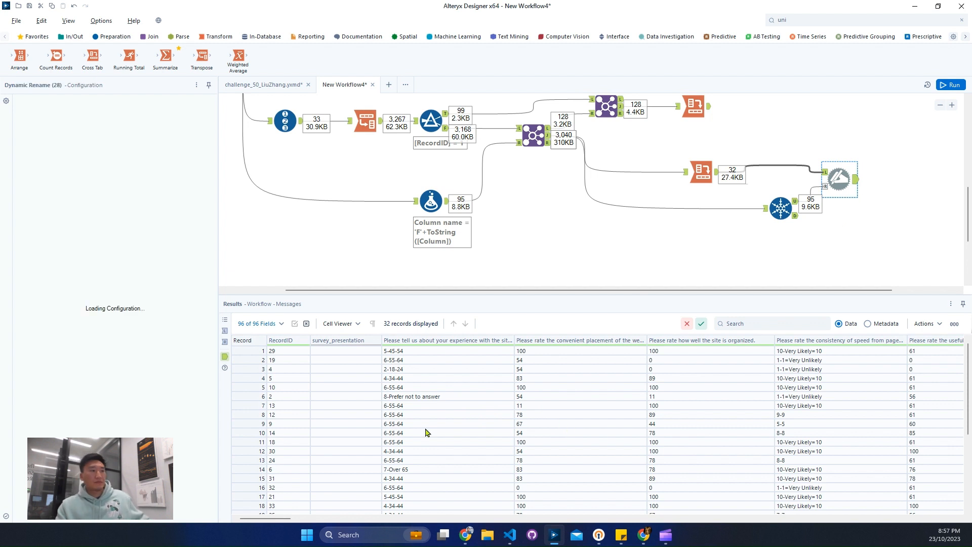
Compare the outputs of the question Cross Tab, the Unique tool, the Dynamic Rename and the respondent-details Cross Tab.
left_click(787, 201)
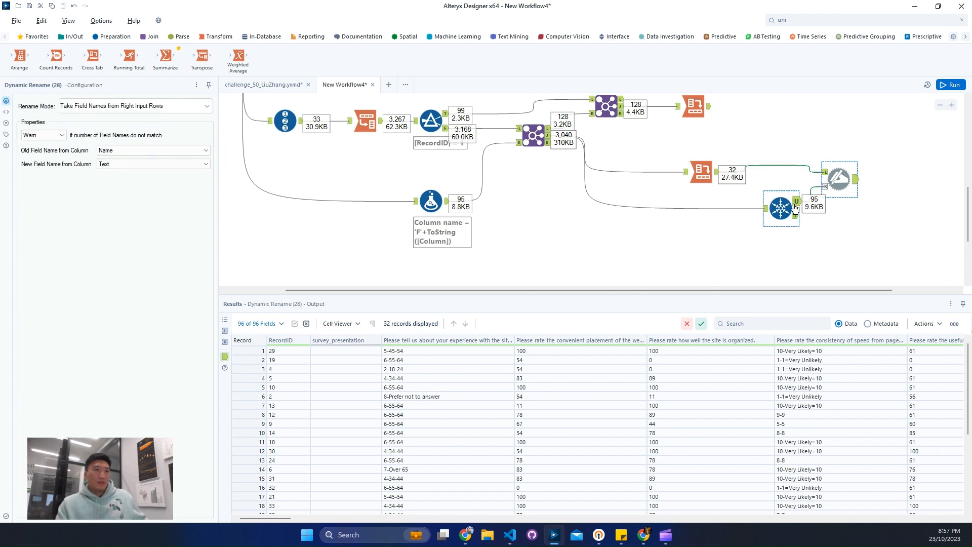
left_click(712, 176)
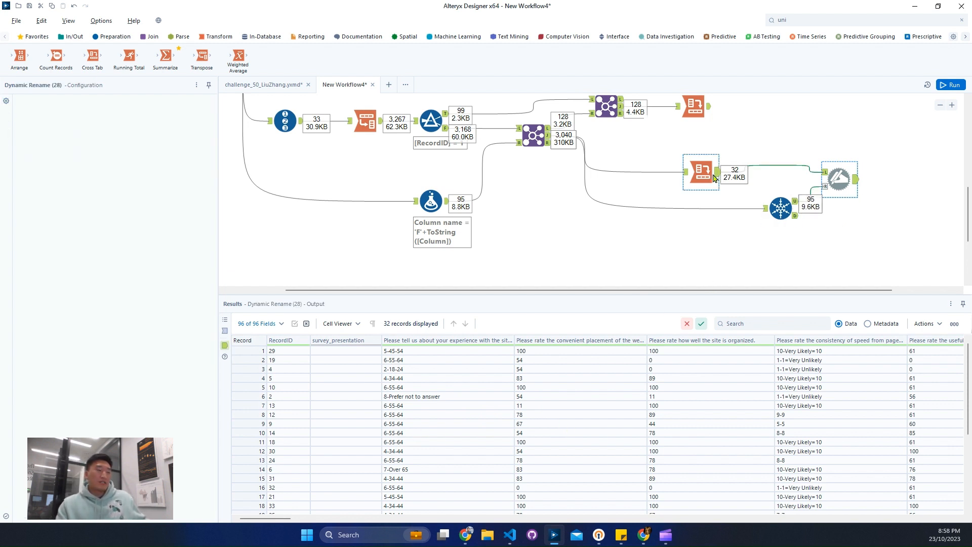
left_click_drag(273, 351, 288, 427)
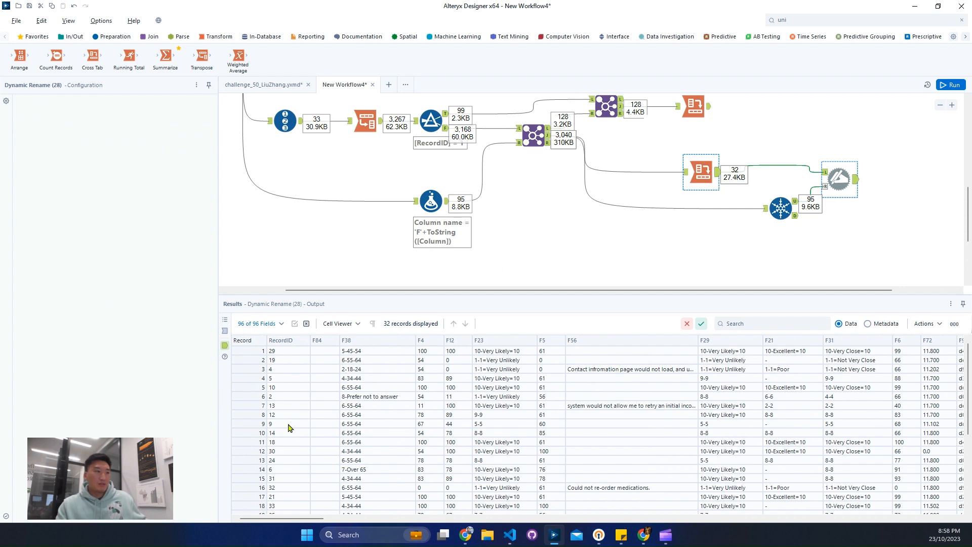
left_click(794, 209)
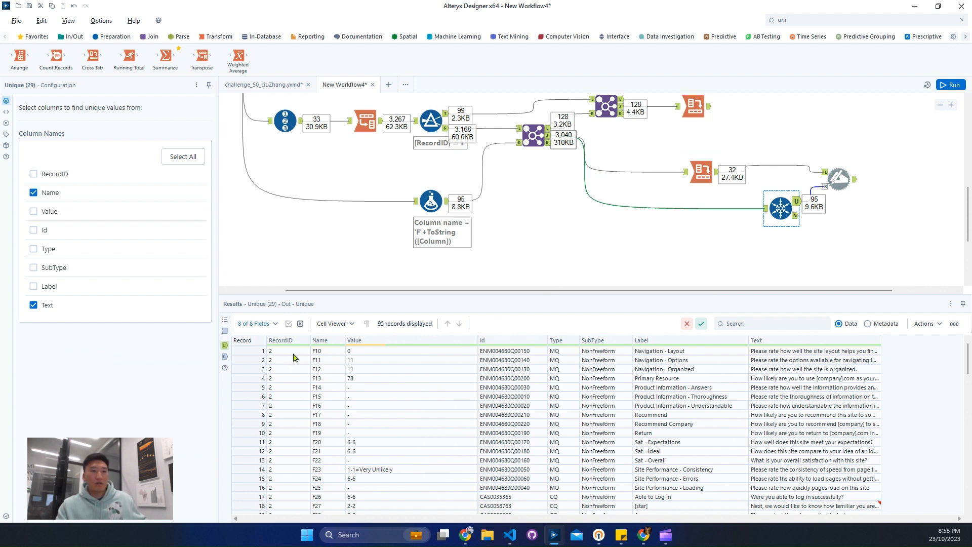
left_click(850, 188)
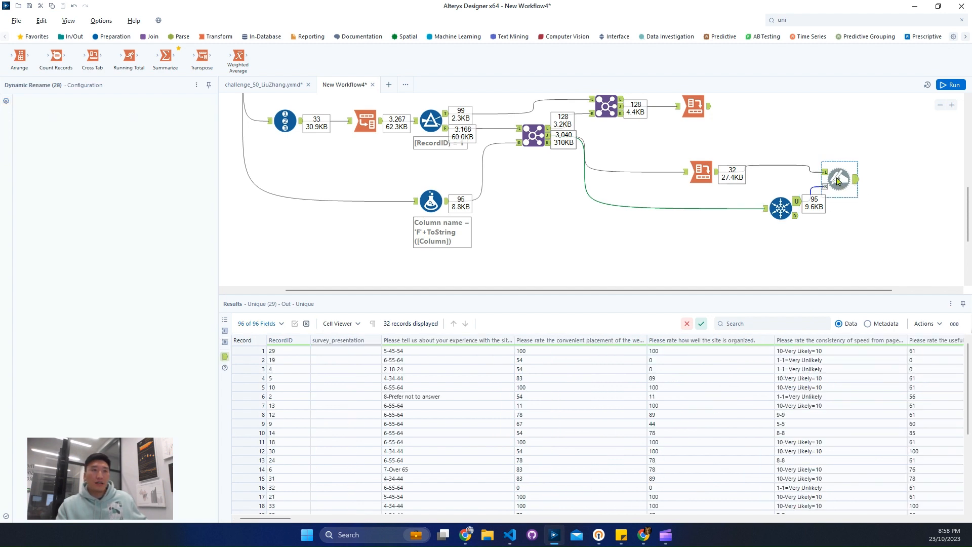
left_click_drag(838, 180, 838, 173)
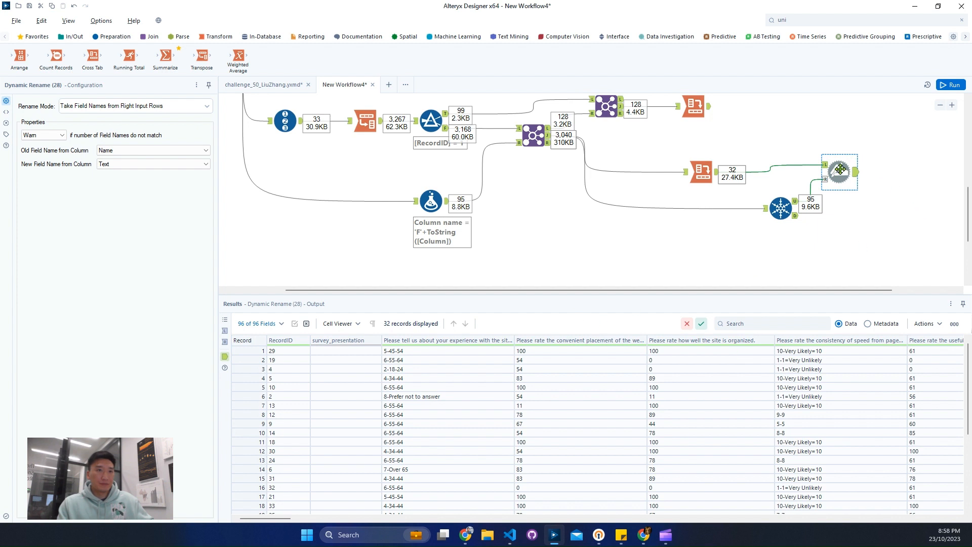
left_click_drag(839, 169, 838, 176)
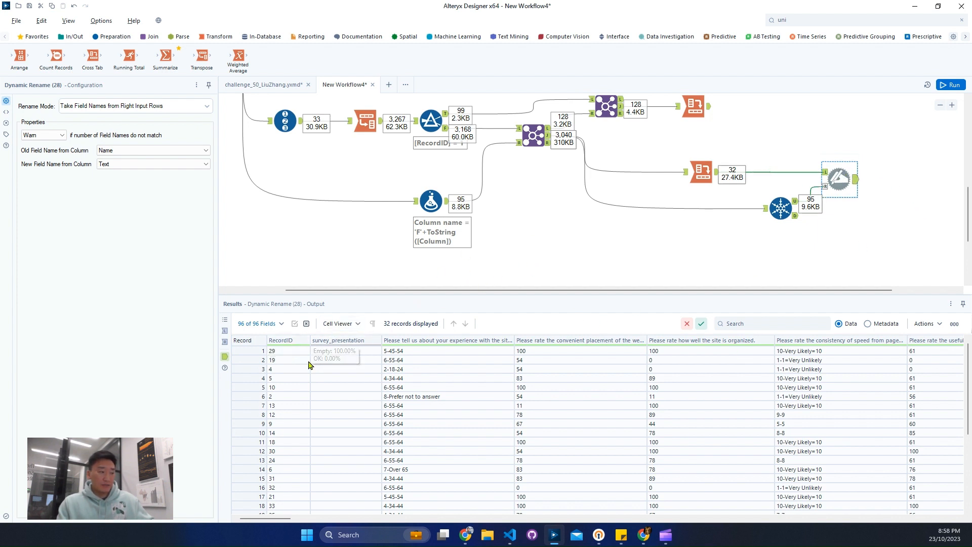
left_click(694, 106)
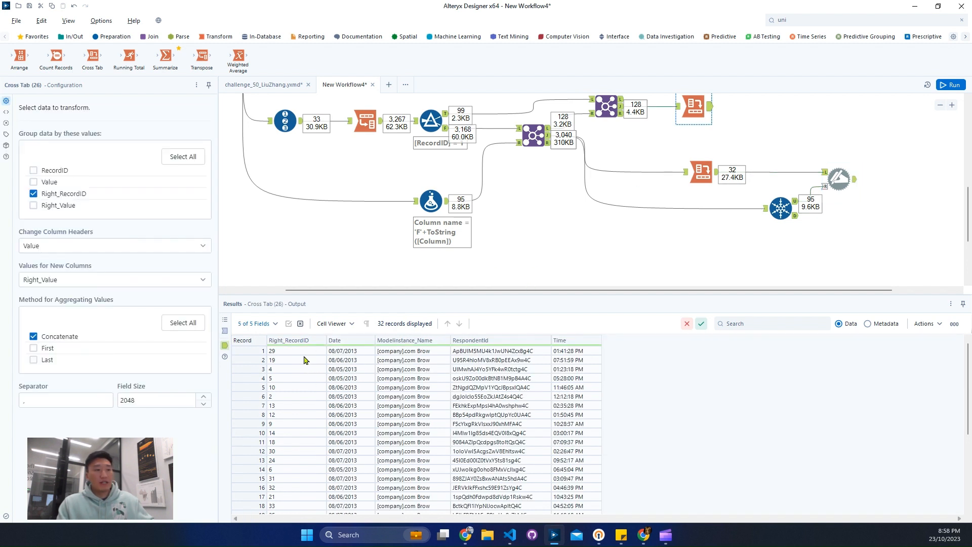
left_click_drag(357, 364, 560, 434)
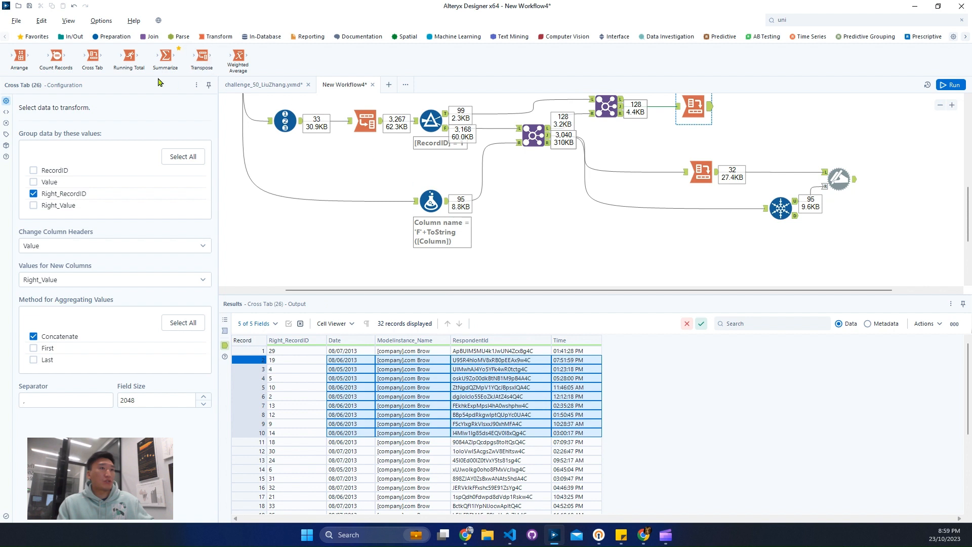
Add a Join tool at the end of both branches, with the respondent-details Cross Tab into L and the Dynamic Rename into R.
left_click_drag(759, 291, 838, 290)
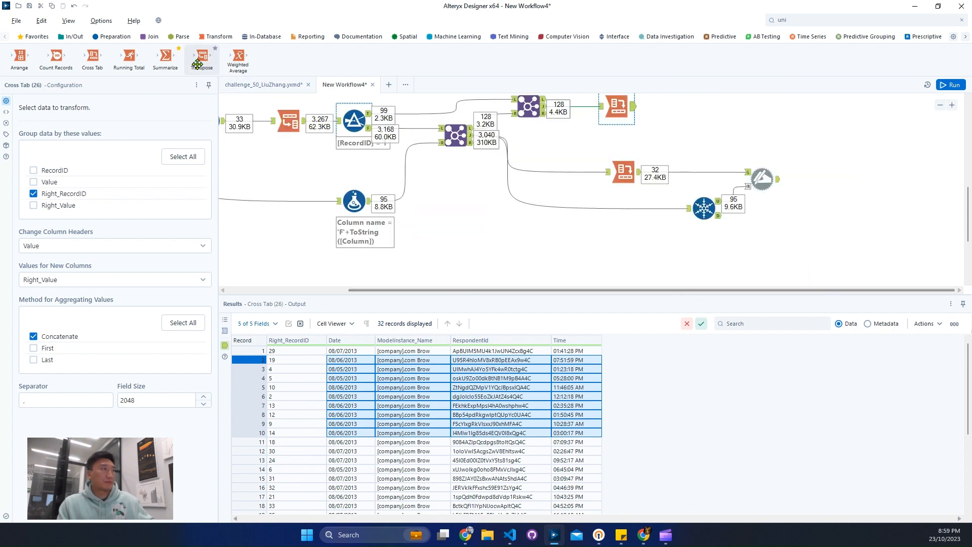
left_click(153, 36)
left_click_drag(129, 56, 805, 121)
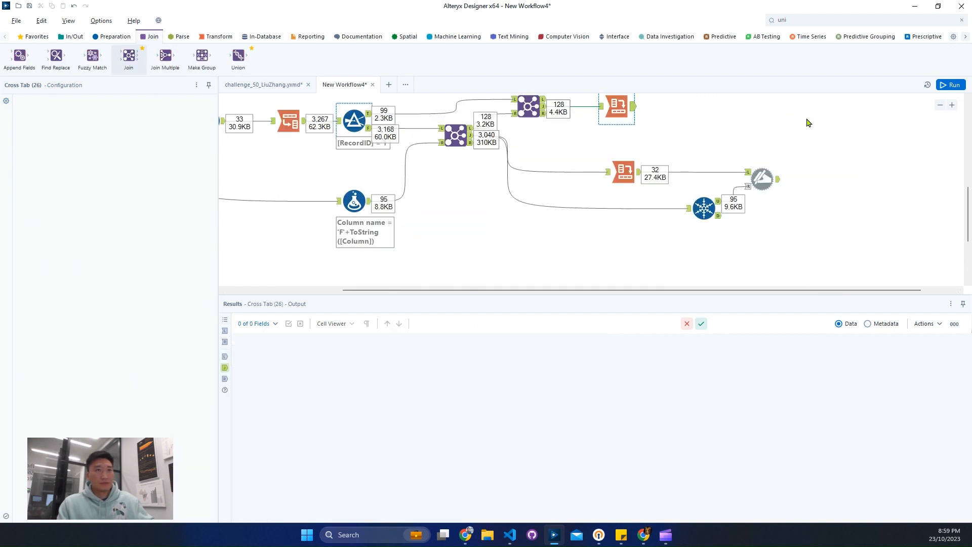
left_click_drag(778, 179, 798, 128)
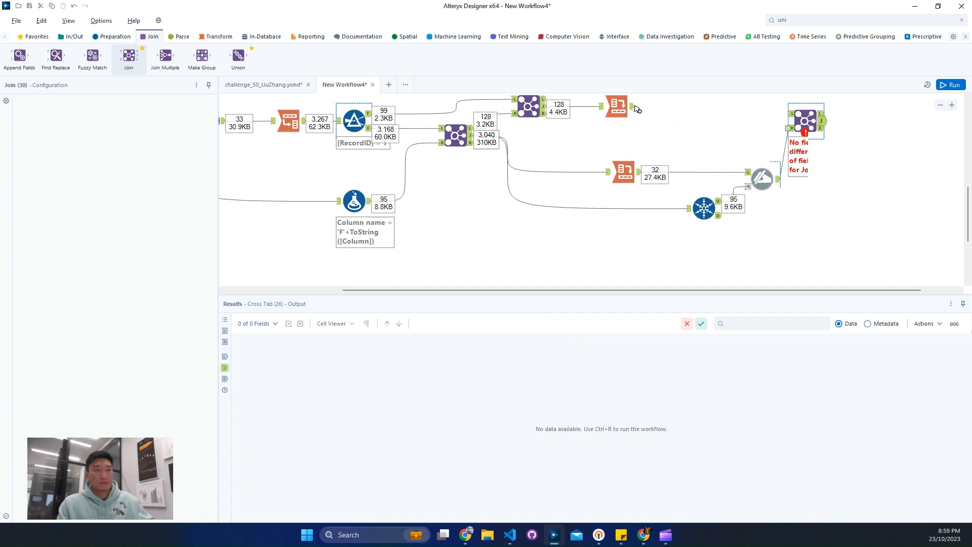
left_click_drag(631, 106, 802, 111)
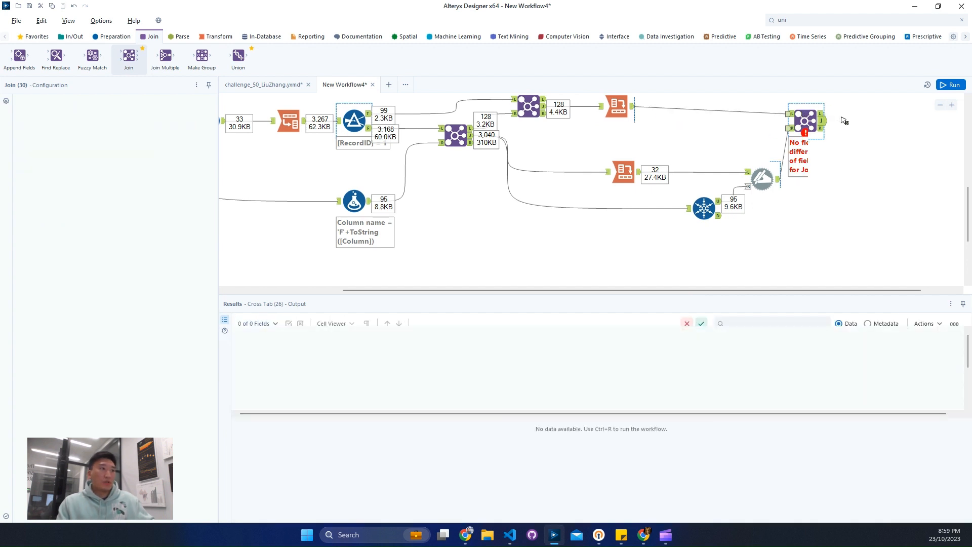
Configure the new Join to match Right_RecordID from the left input with RecordID from the right input.
left_click(791, 121)
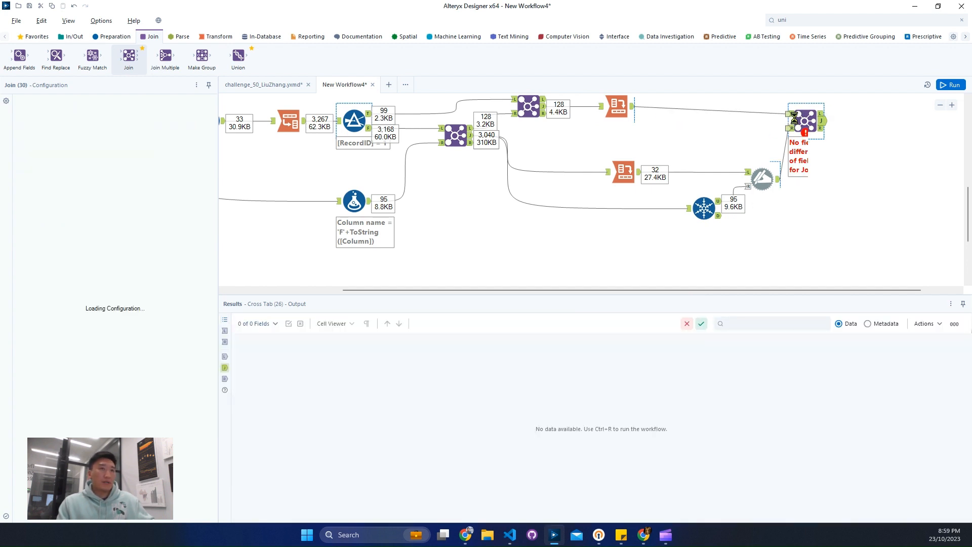
left_click(98, 138)
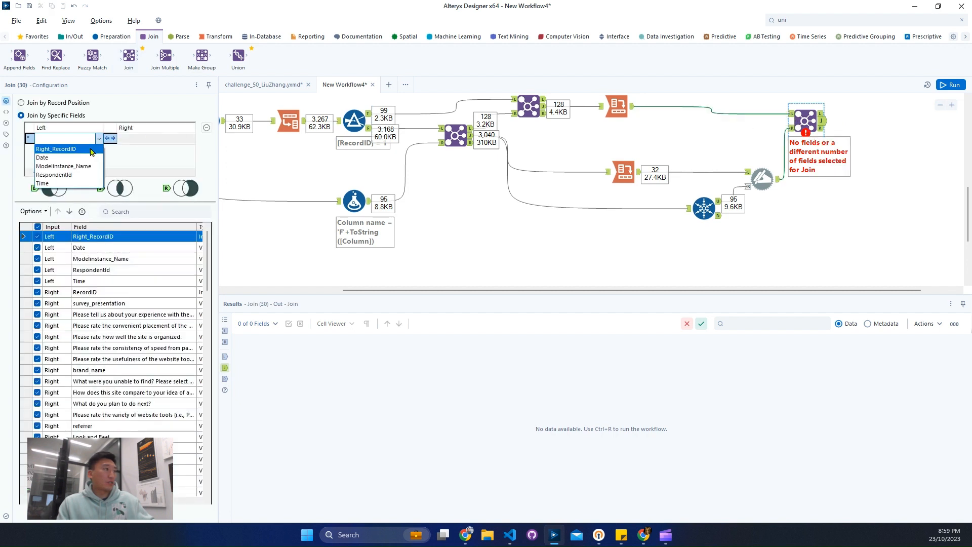
left_click(90, 148)
left_click(158, 142)
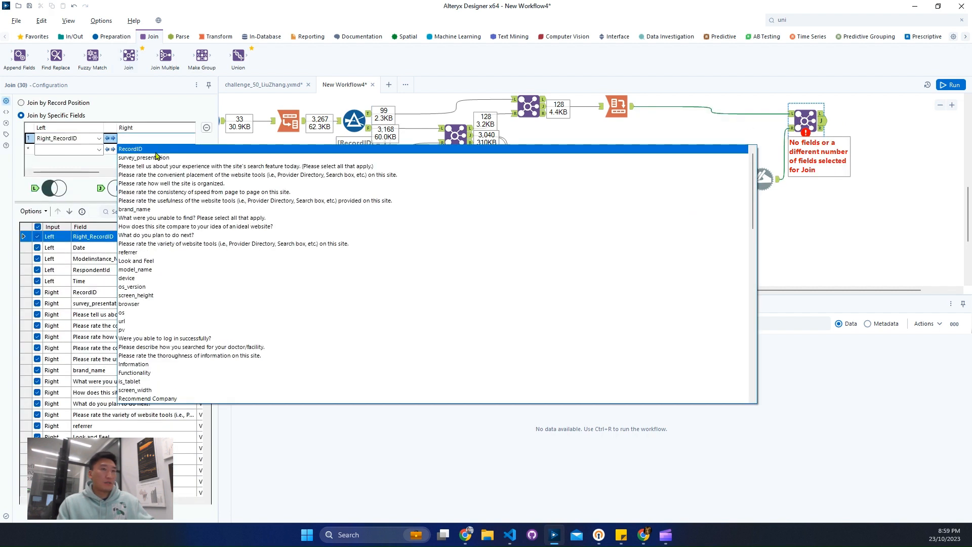
left_click(156, 152)
Exclude Right_RecordID and RecordID from the new Join's output fields and move ModelInstance_Name above Date.
left_click(794, 118)
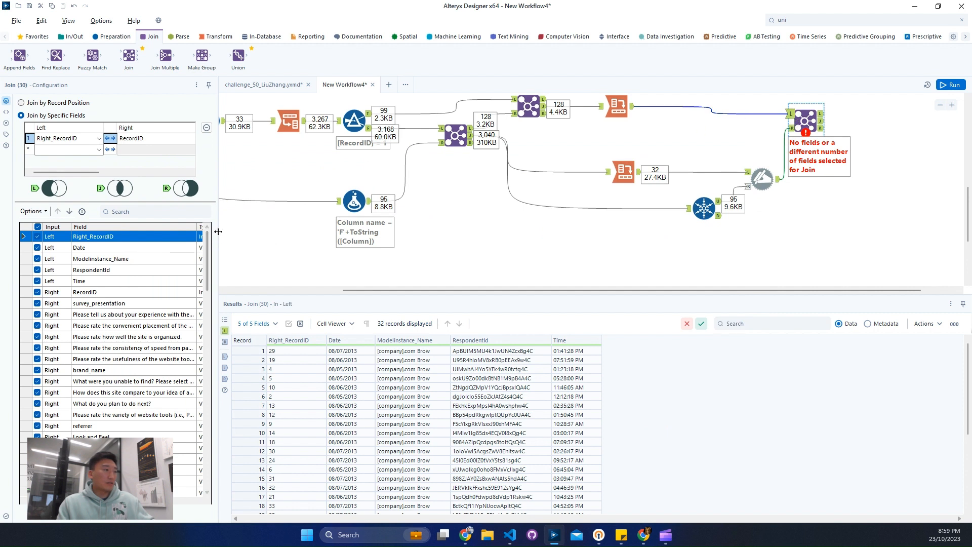
left_click_drag(218, 231, 388, 241)
left_click(37, 236)
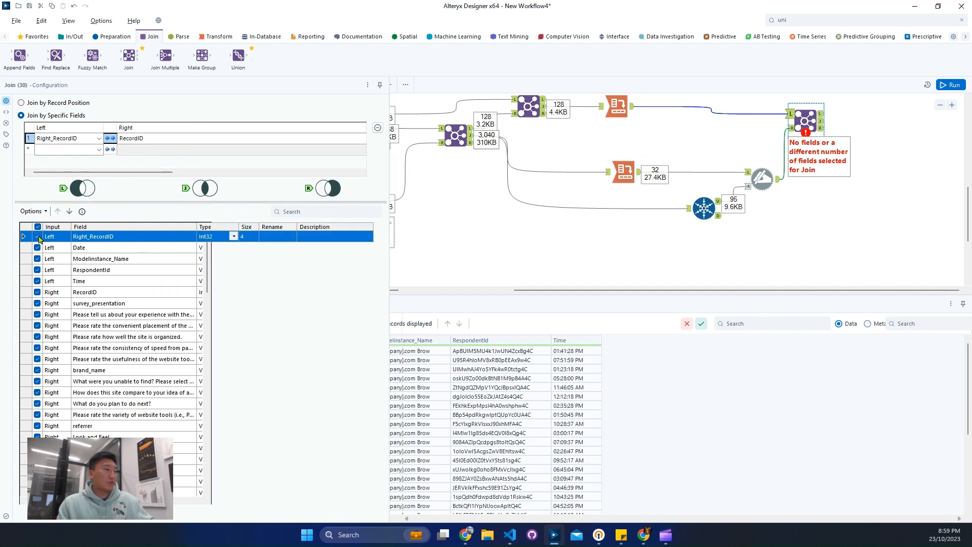
scroll(117, 385, "down", 5)
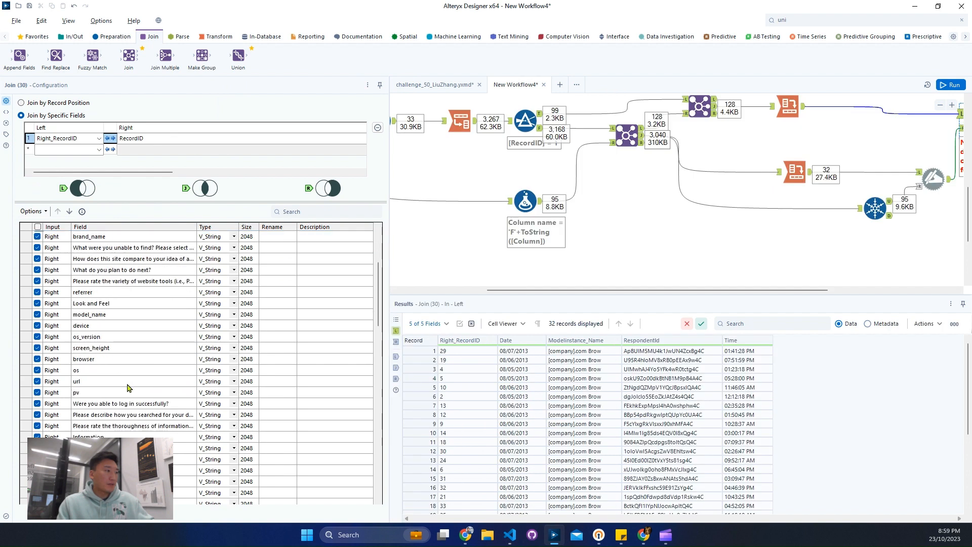
left_click_drag(378, 310, 368, 501)
scroll(373, 476, "up", 15)
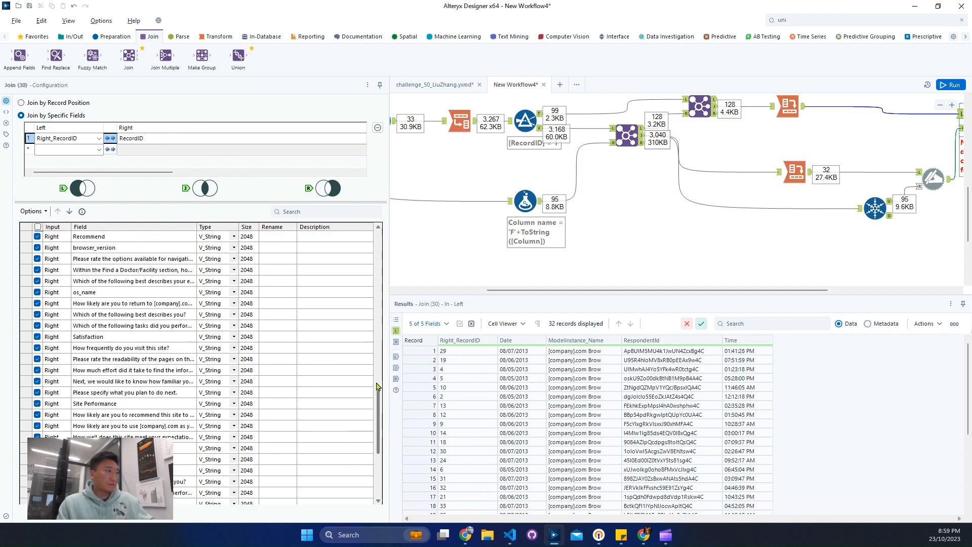
scroll(385, 288, "up", 10)
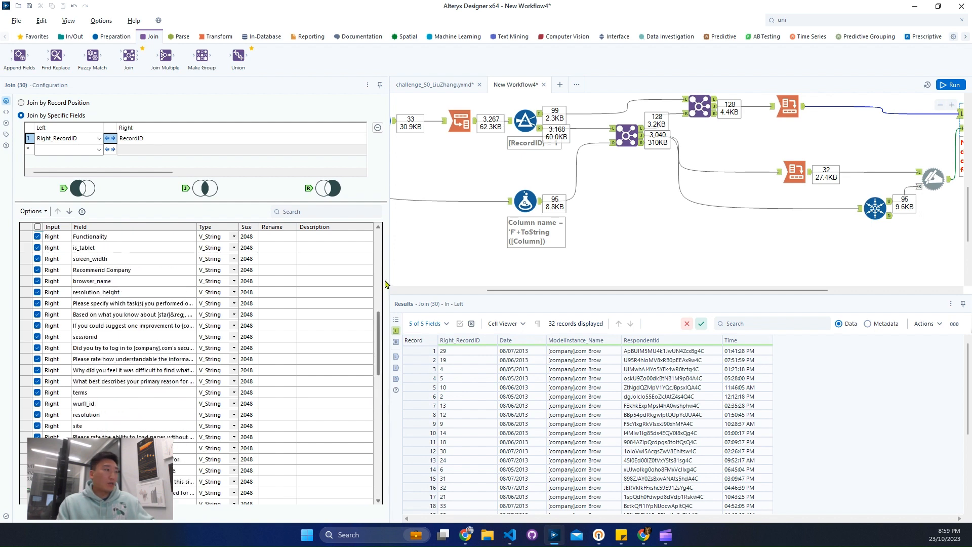
scroll(390, 251, "up", 1)
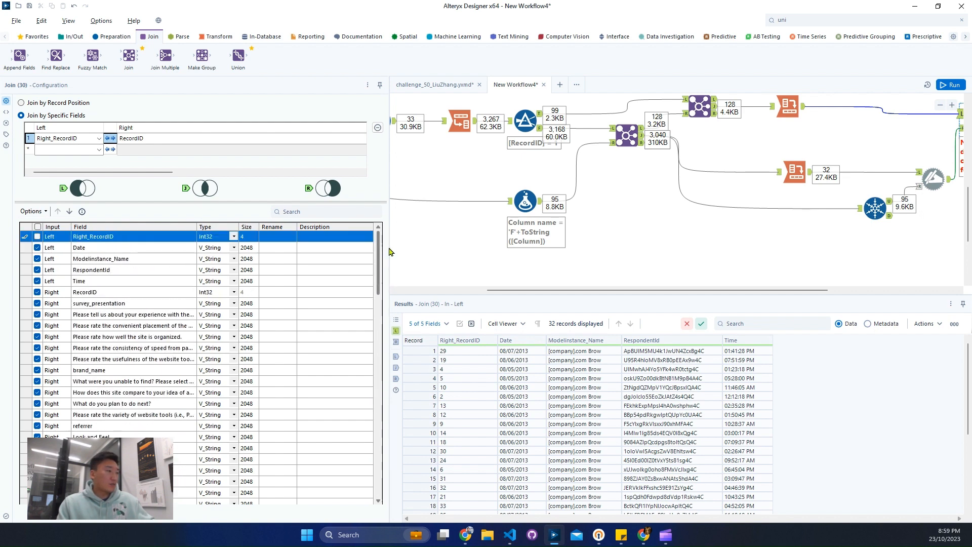
left_click(37, 292)
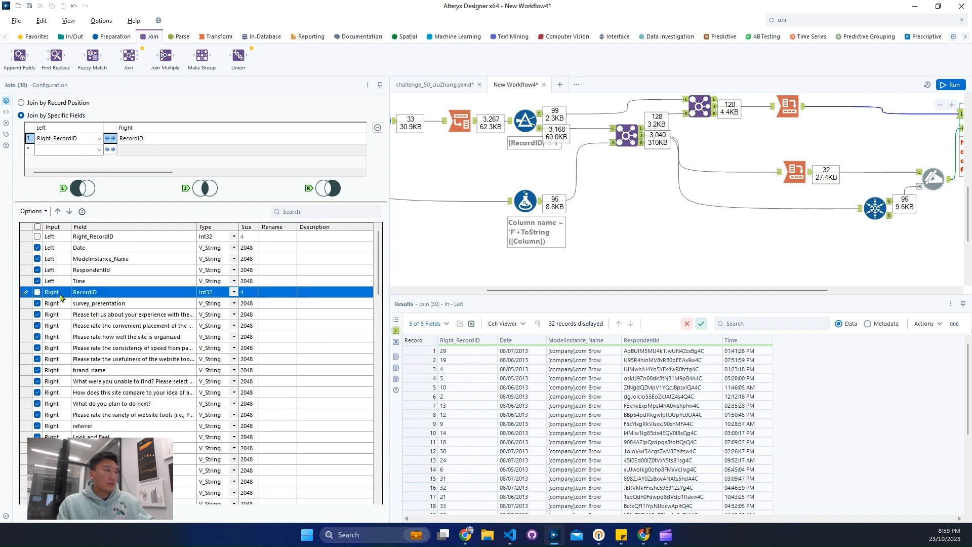
left_click(152, 260)
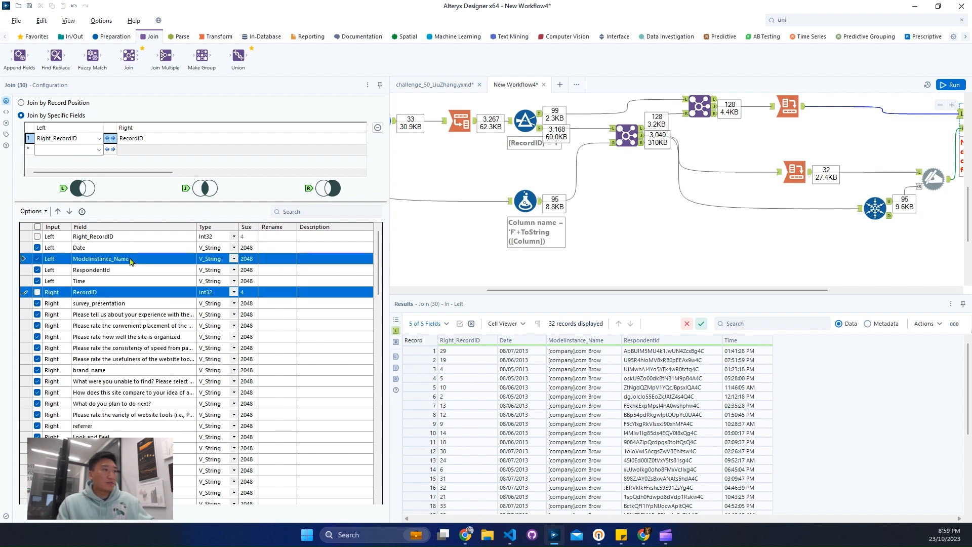
left_click(58, 212)
Run the workflow and examine the new Join's joined output, from the respondent details across to the survey question columns.
key("ctrl+r")
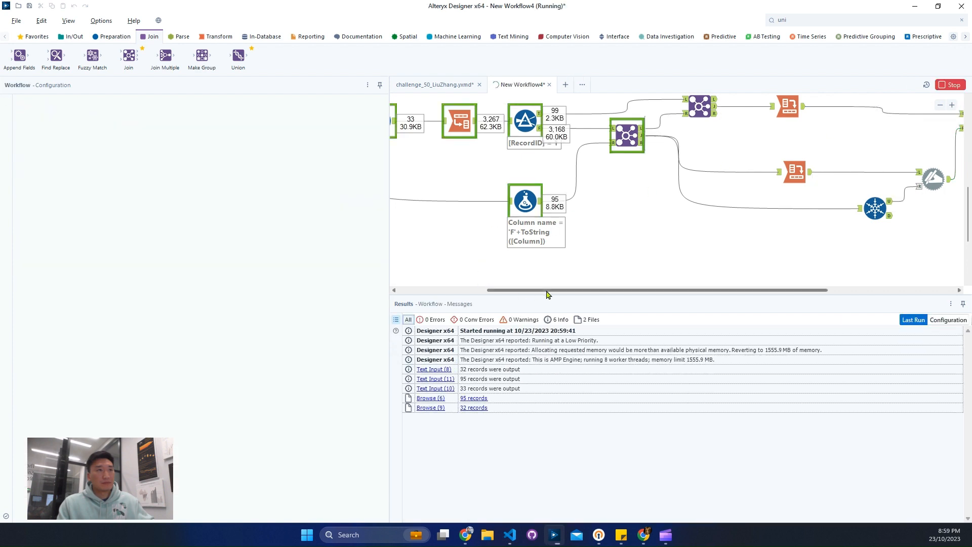
left_click_drag(722, 288, 869, 290)
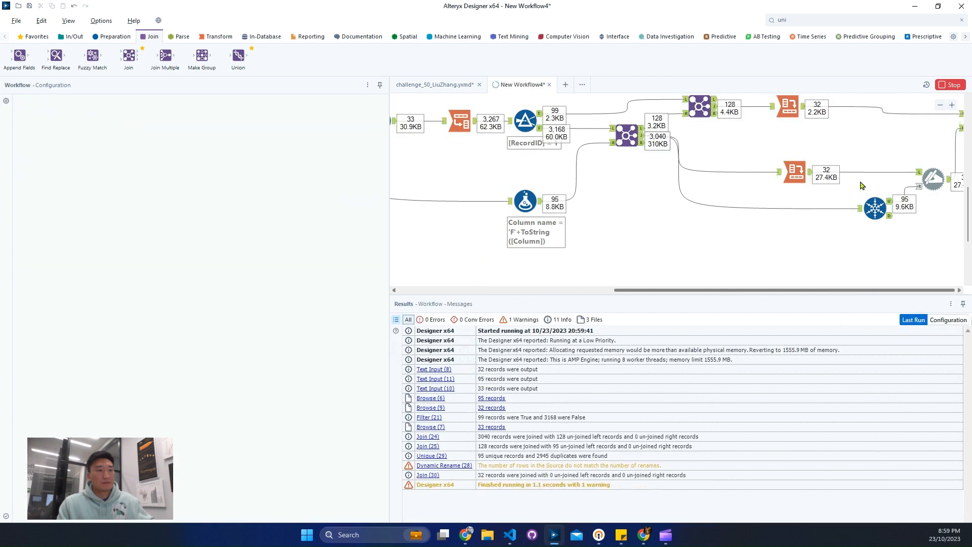
left_click(775, 123)
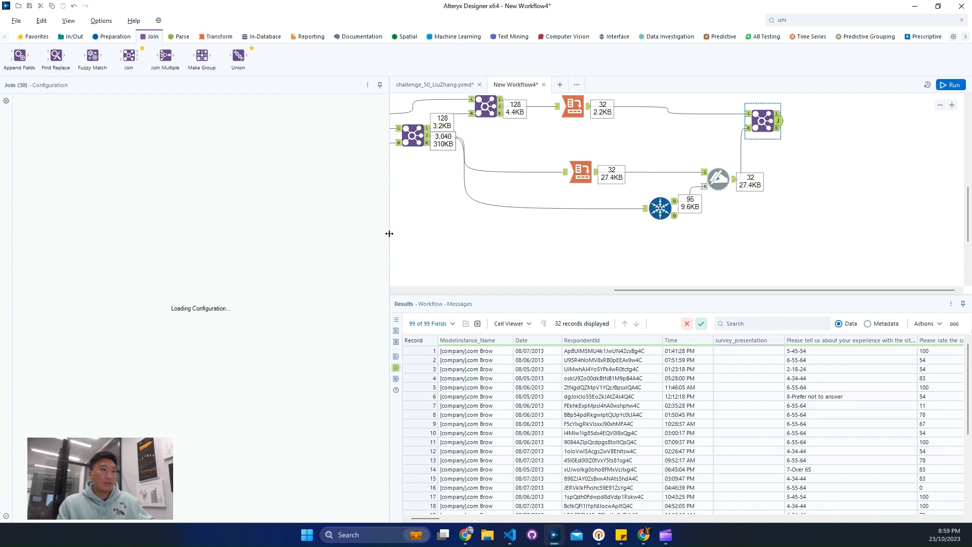
left_click_drag(222, 253, 209, 254)
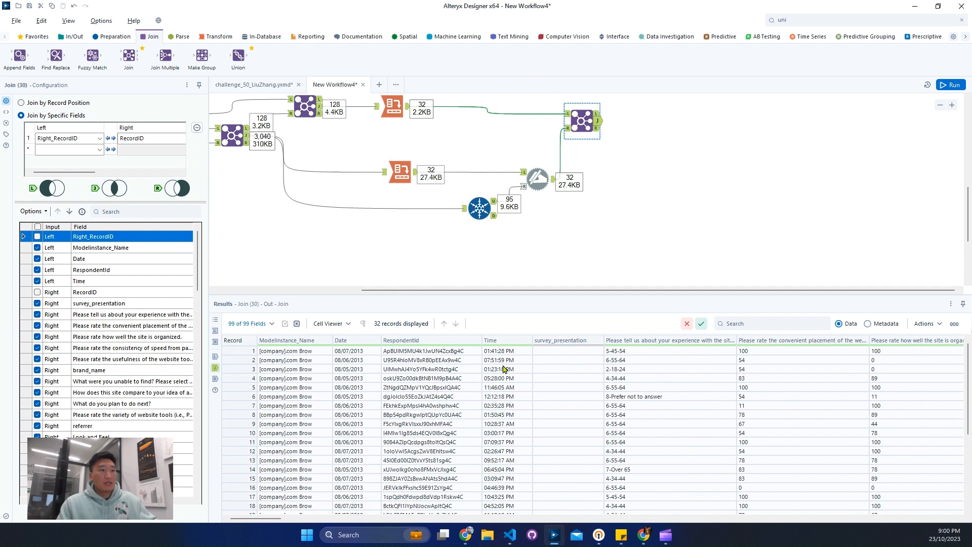
left_click_drag(354, 350, 530, 442)
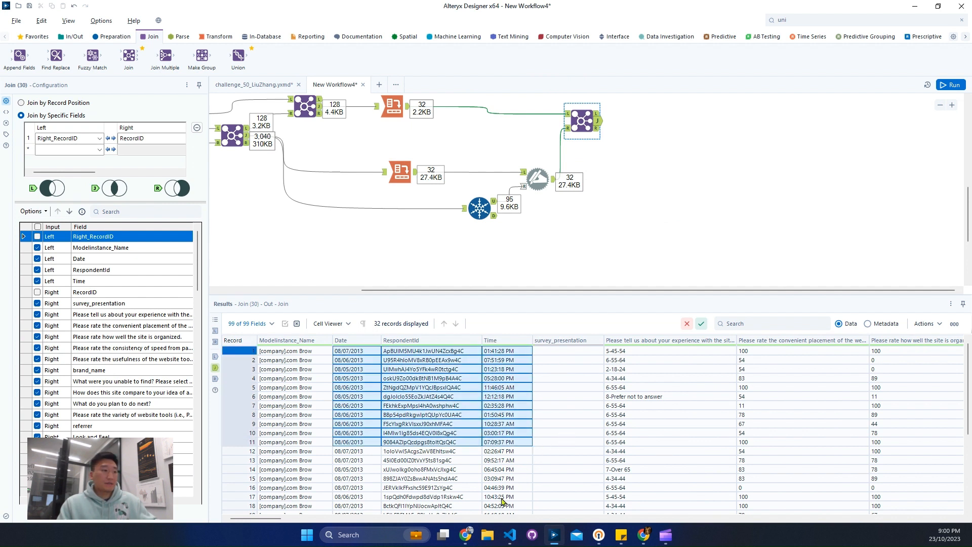
left_click_drag(282, 517, 335, 518)
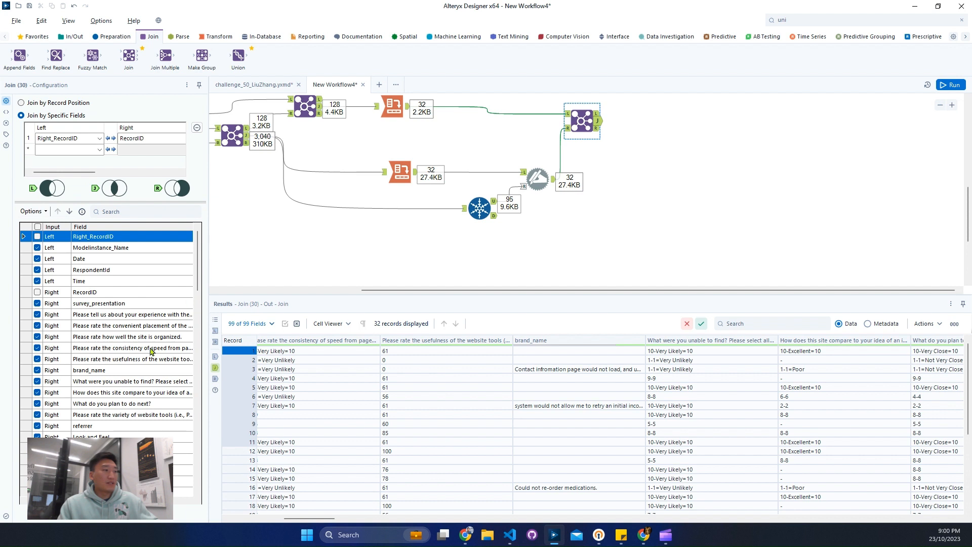
left_click_drag(106, 348, 106, 482)
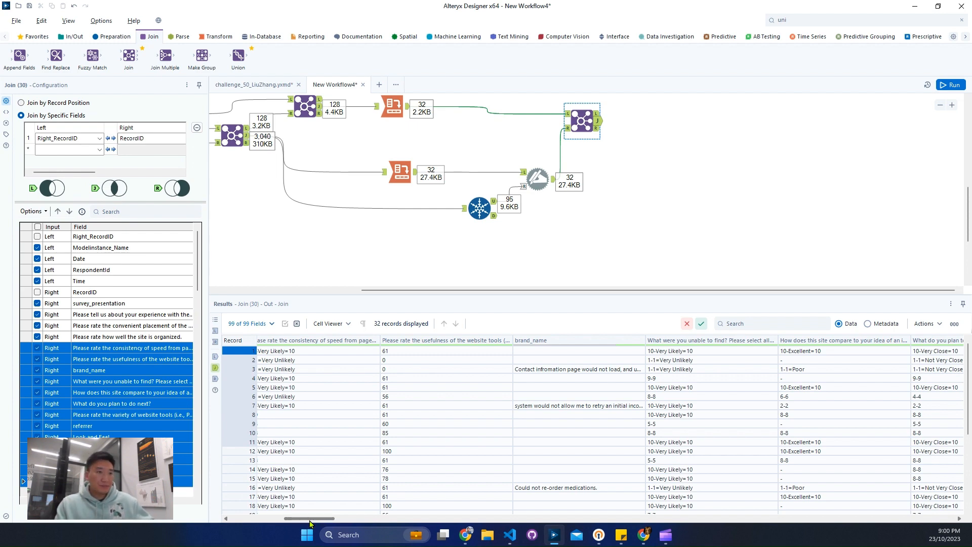
left_click_drag(310, 521, 577, 530)
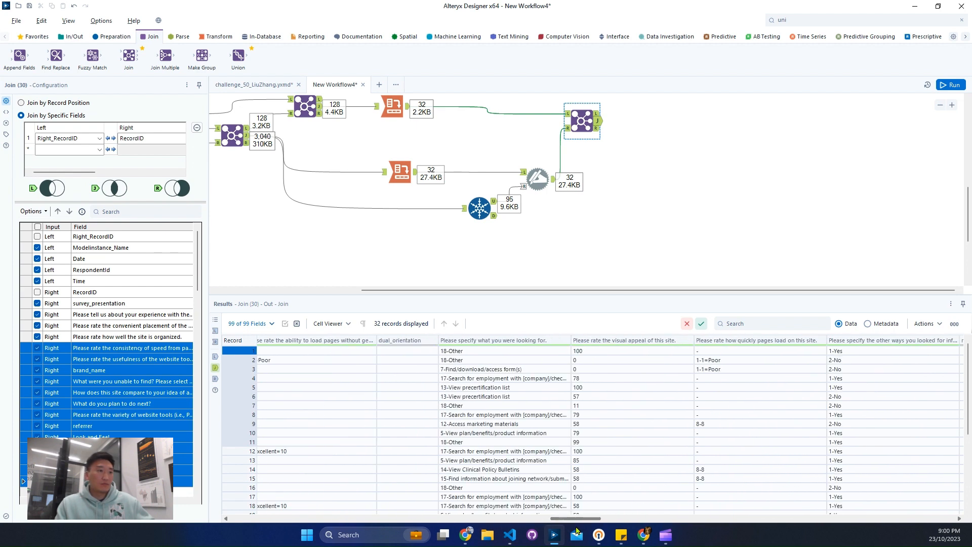
Examine the expected result's fields and records in the Browse tool of the Output container.
scroll(486, 253, "up", 4)
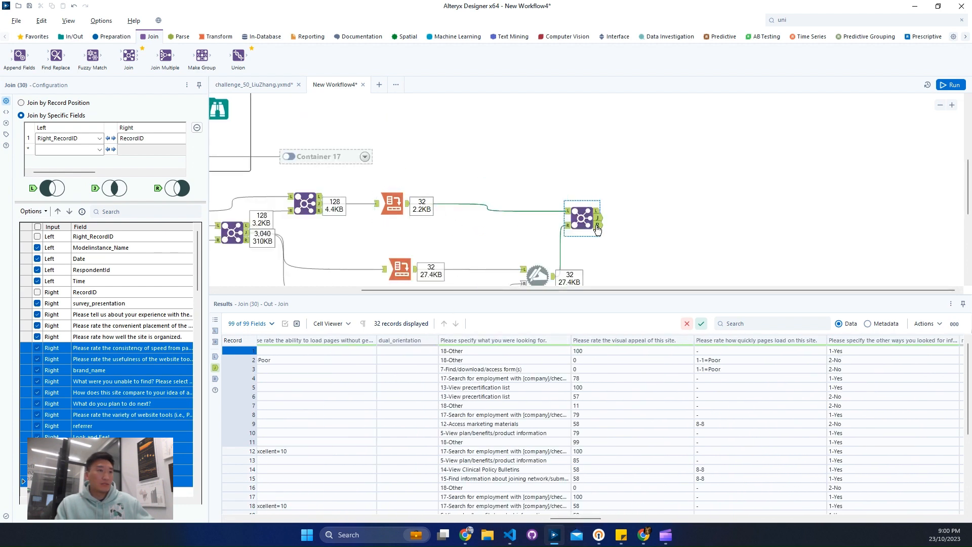
scroll(582, 197, "left", 10)
scroll(570, 161, "up", 1)
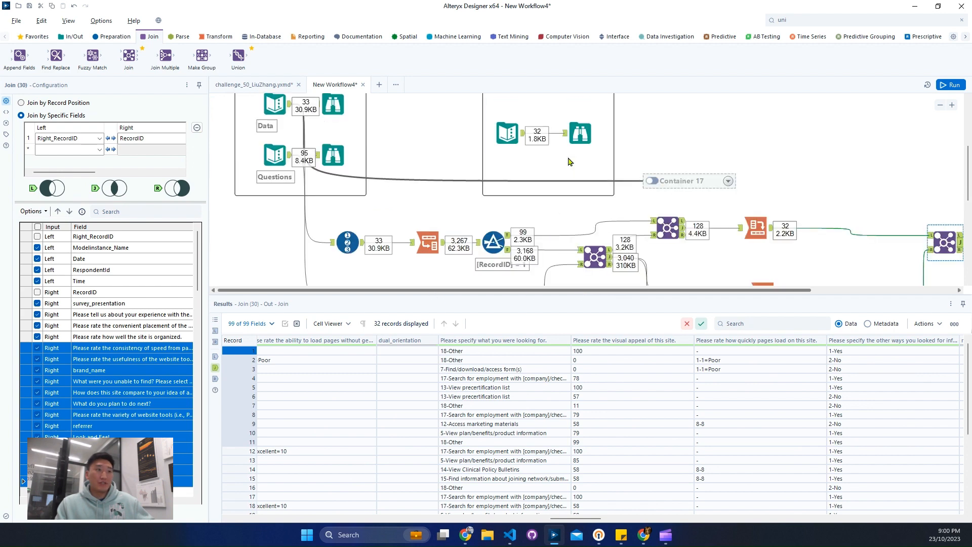
scroll(568, 161, "up", 1)
left_click(569, 161)
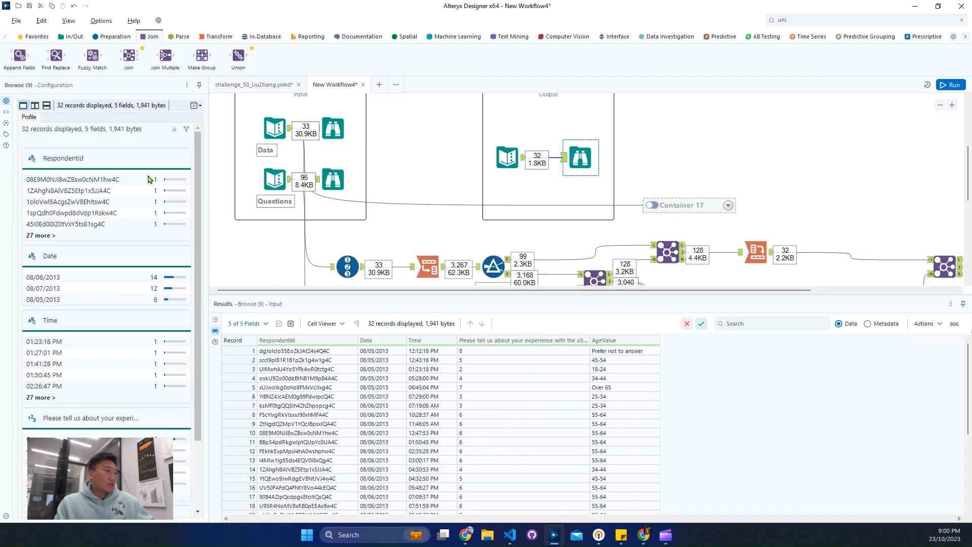
Add a Select tool connected to the joined output of the final Join.
left_click(111, 420)
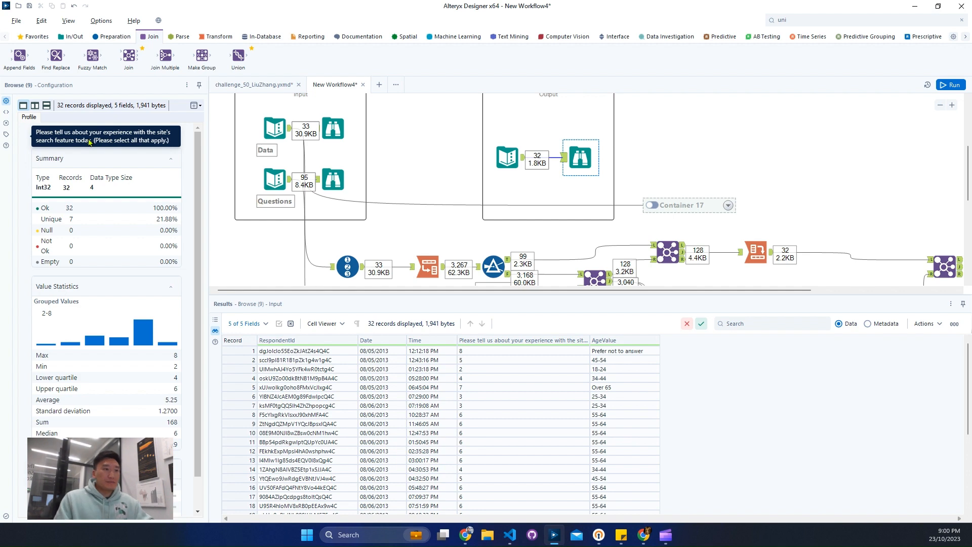
scroll(683, 295, "right", 3)
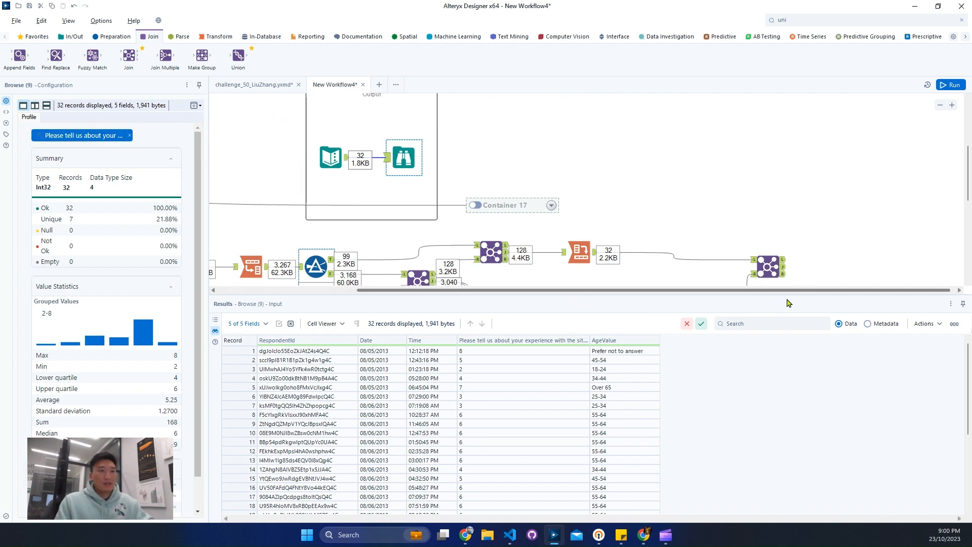
left_click(815, 19)
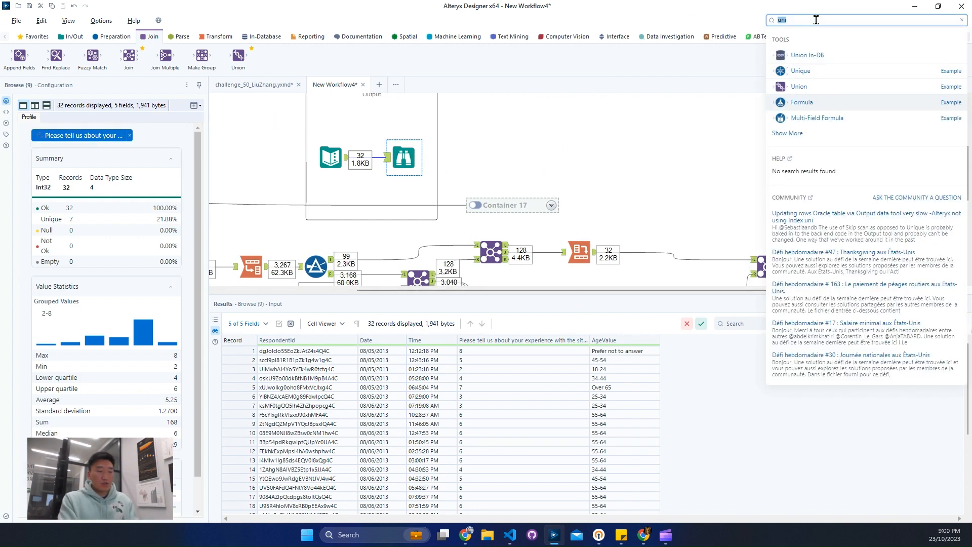
type("sel")
left_click_drag(813, 87, 822, 265)
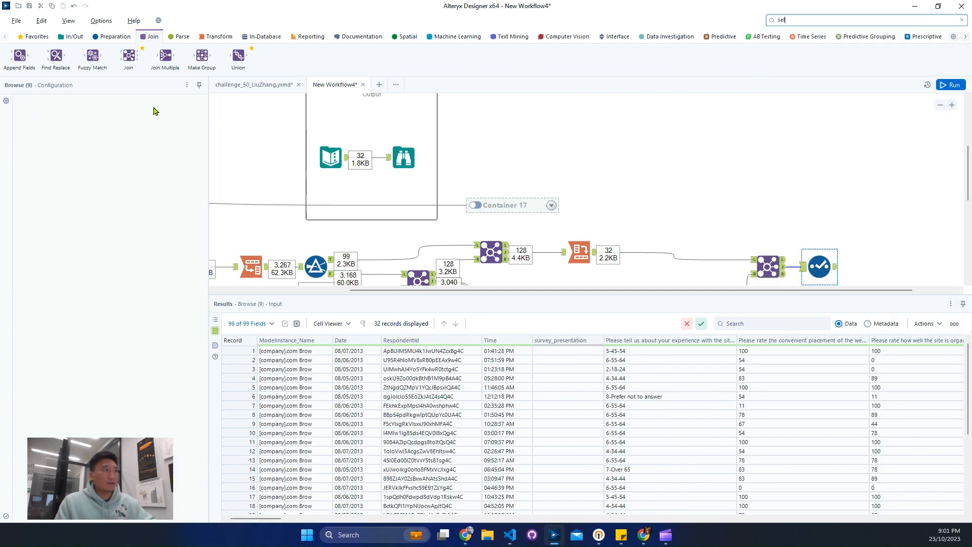
type("p")
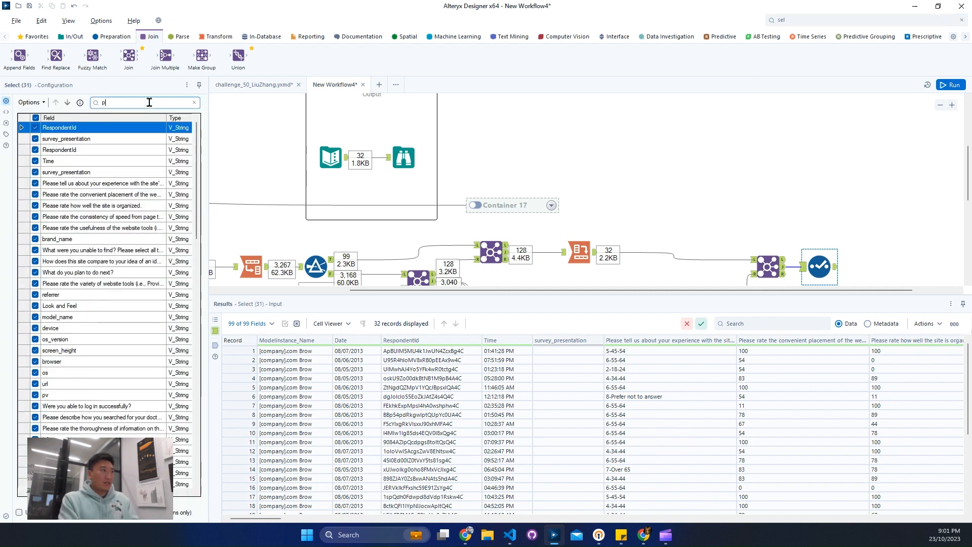
type("lease tel")
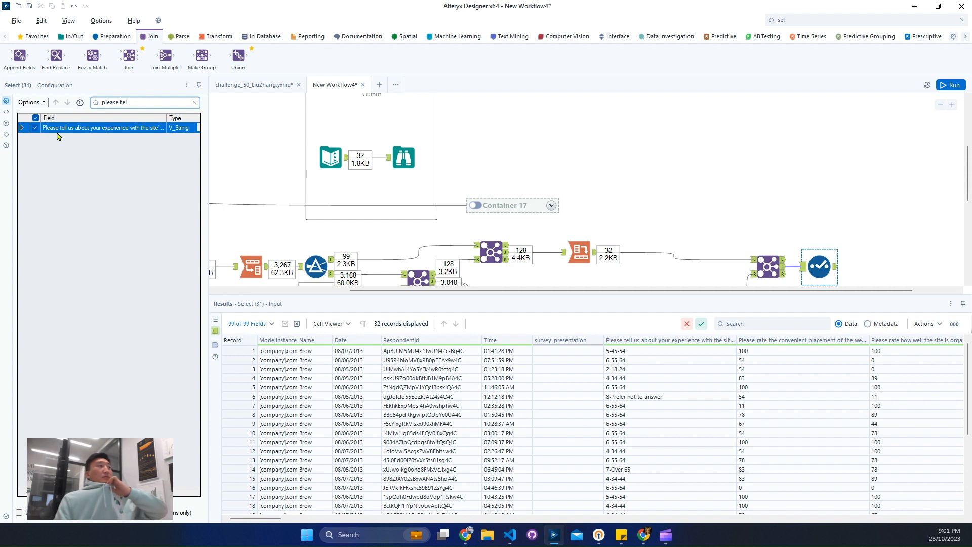
left_click(36, 118)
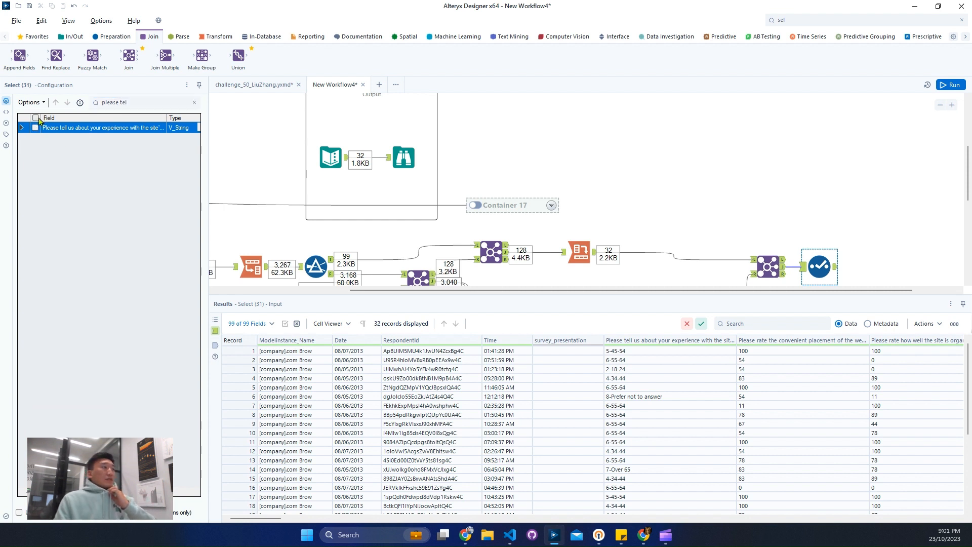
left_click(136, 103)
left_click(194, 102)
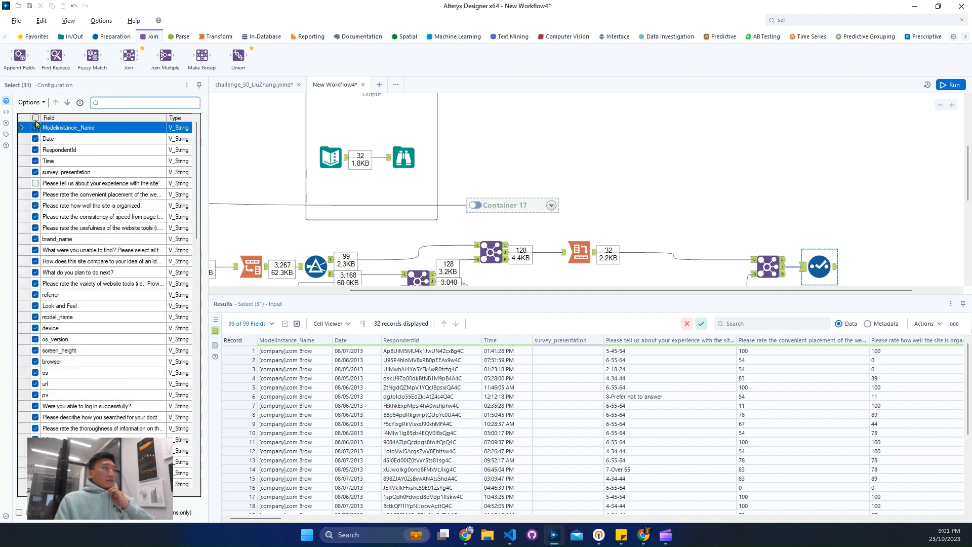
Exclude all fields in the Select tool except the "Please tell us about your experience with the site's search feature today" question.
left_click(36, 118)
left_click(36, 118)
left_click(132, 105)
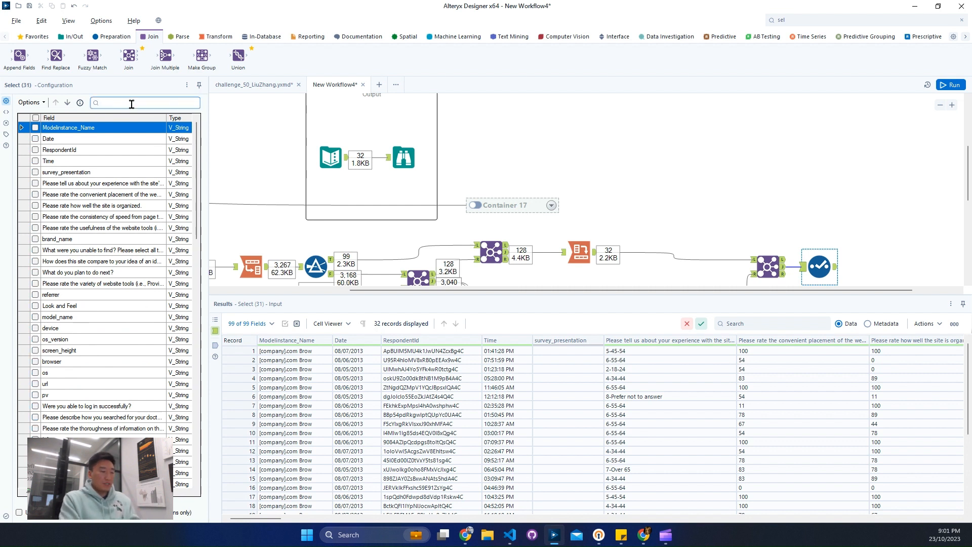
type("please tel")
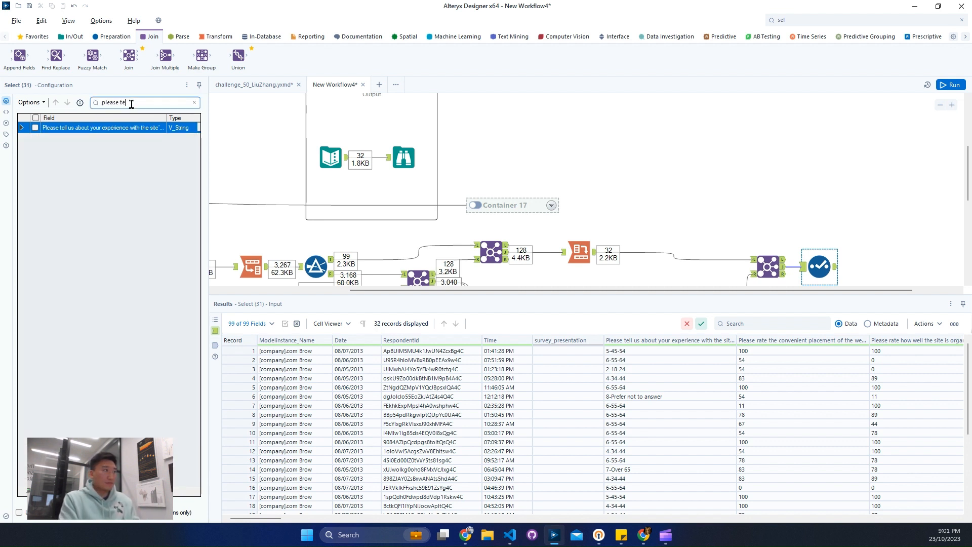
left_click(35, 127)
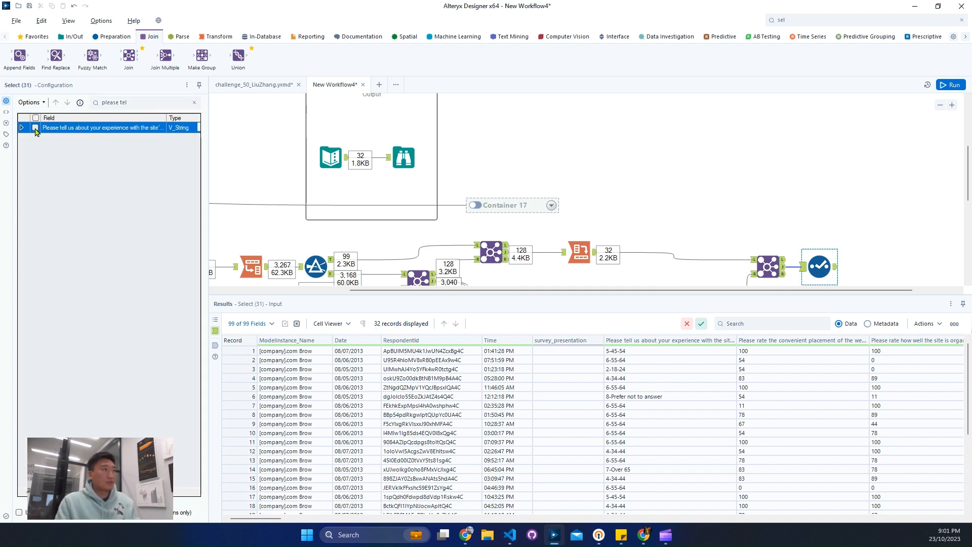
left_click(193, 102)
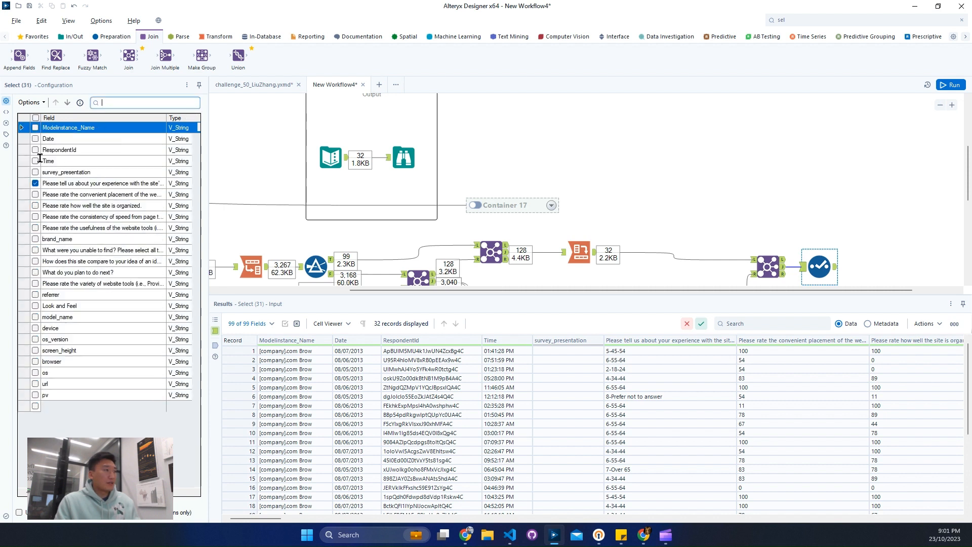
Include Date, RespondentId and Time in the Select tool's output and move RespondentId above Date.
left_click(35, 138)
left_click(35, 149)
left_click(35, 160)
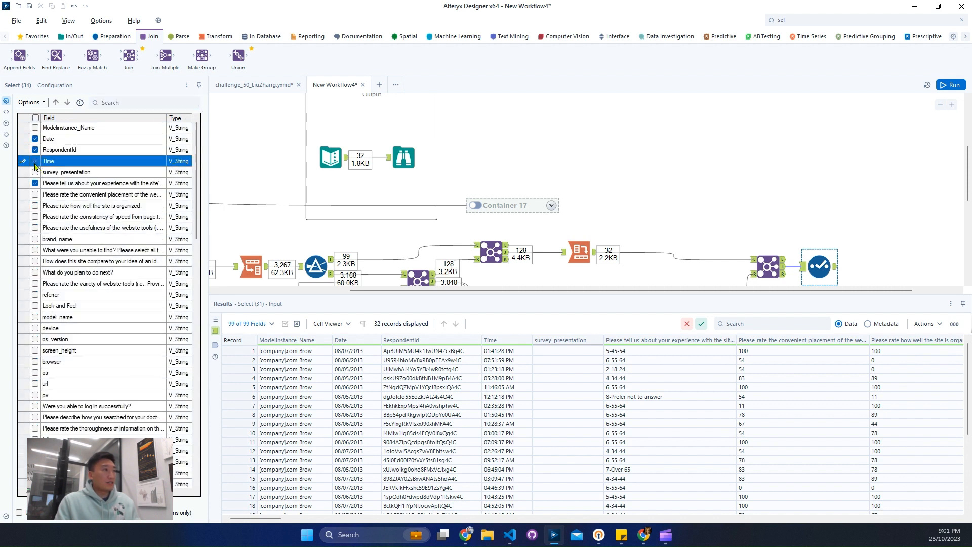
left_click(56, 102)
Run the workflow and examine the Select tool's output of respondent, date, time and survey answer fields.
left_click(952, 86)
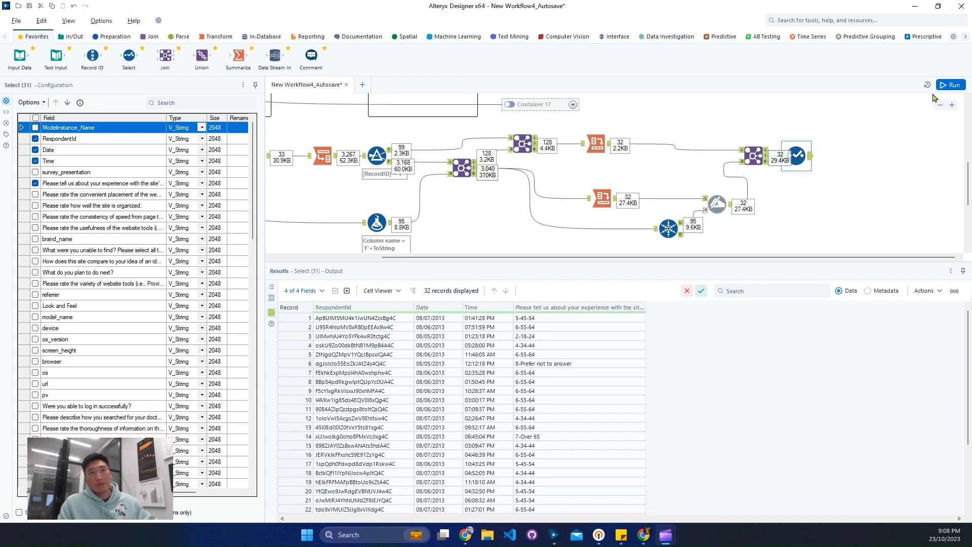
left_click(948, 85)
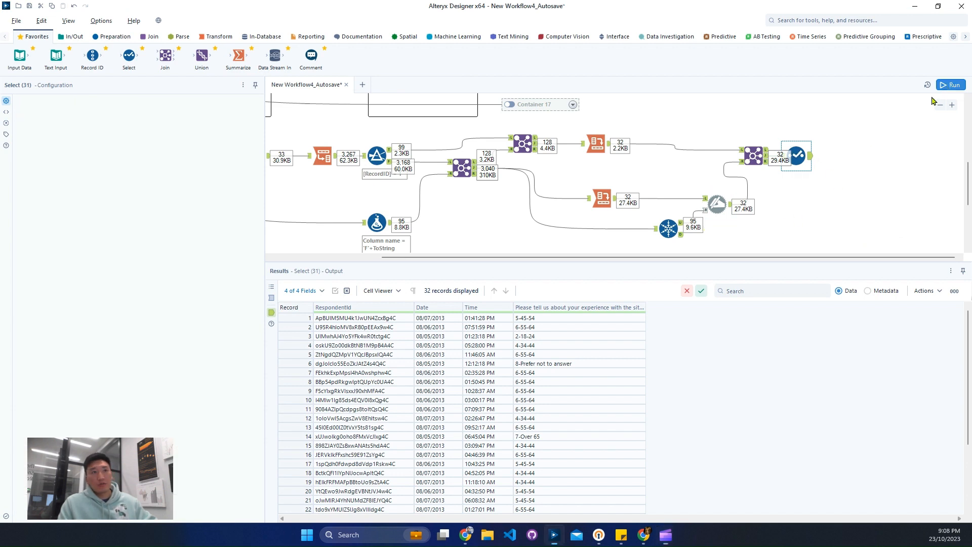
left_click(807, 159)
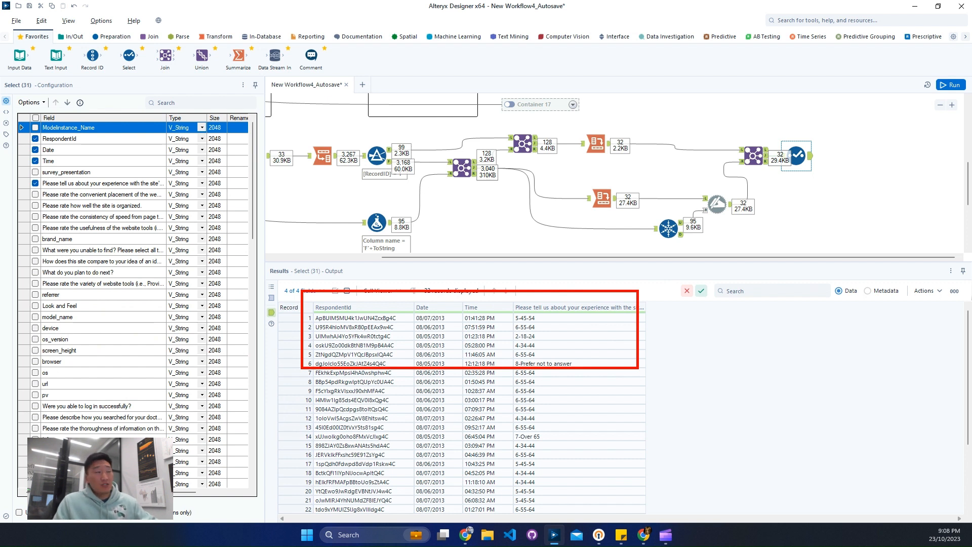
Look over the unselected question fields in the Select tool and start a search of its field list.
left_click_drag(91, 205, 79, 307)
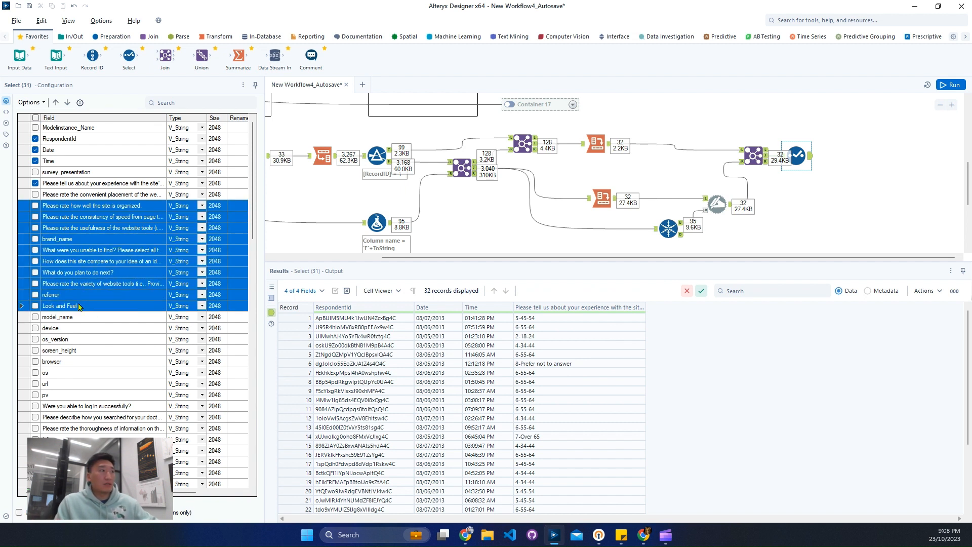
left_click(181, 105)
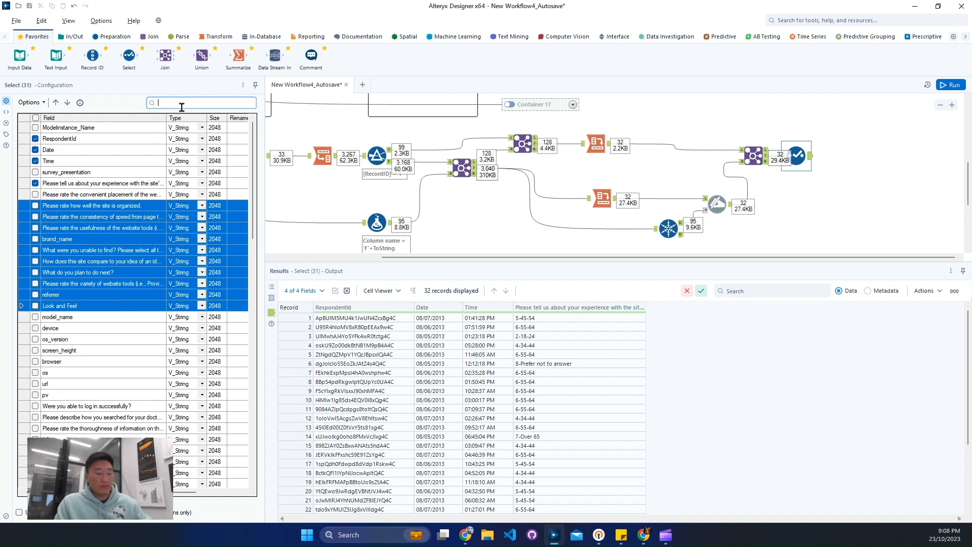